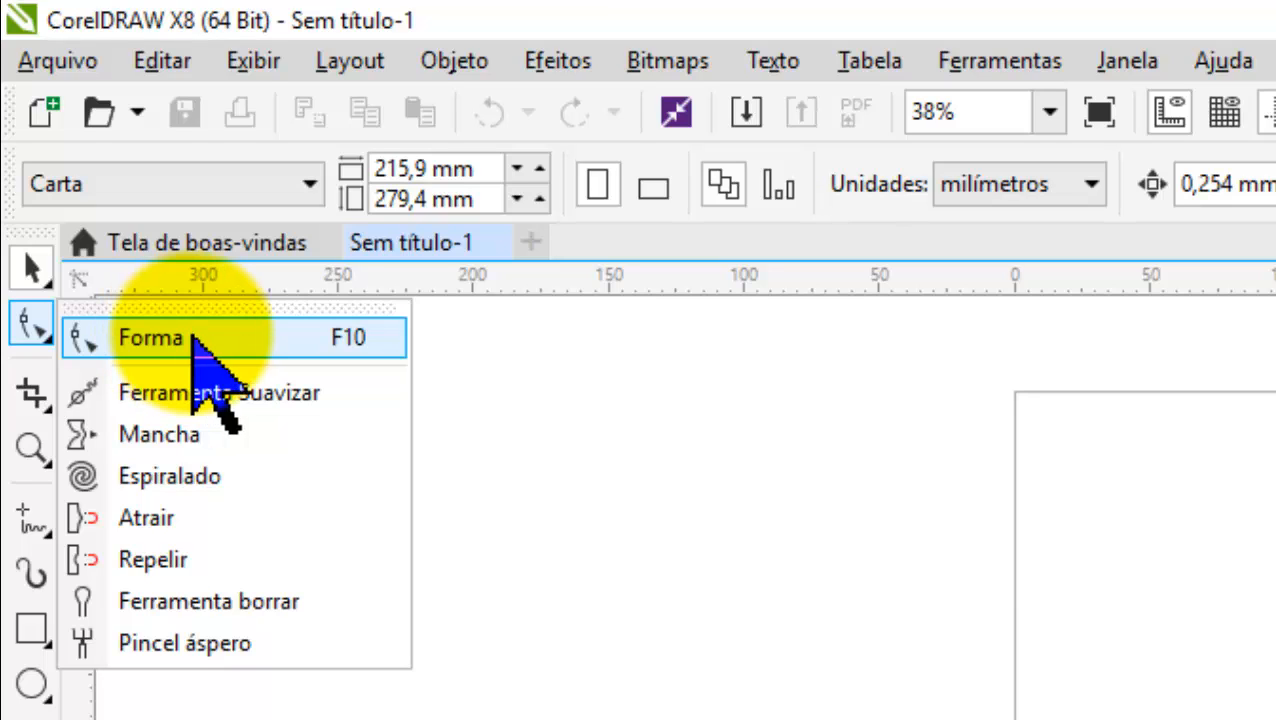
# Draw a rectangle about 184 mm wide and 204 mm high inside the page
pyautogui.click(193, 335)
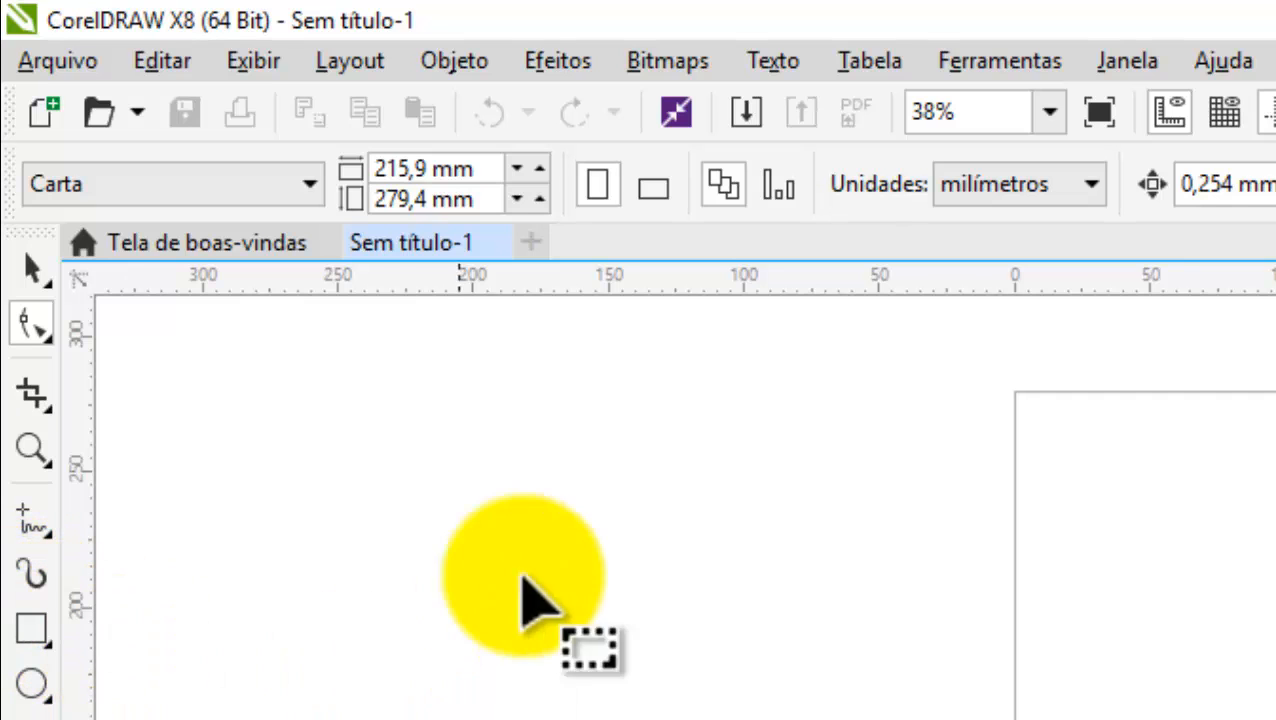
pyautogui.click(31, 321)
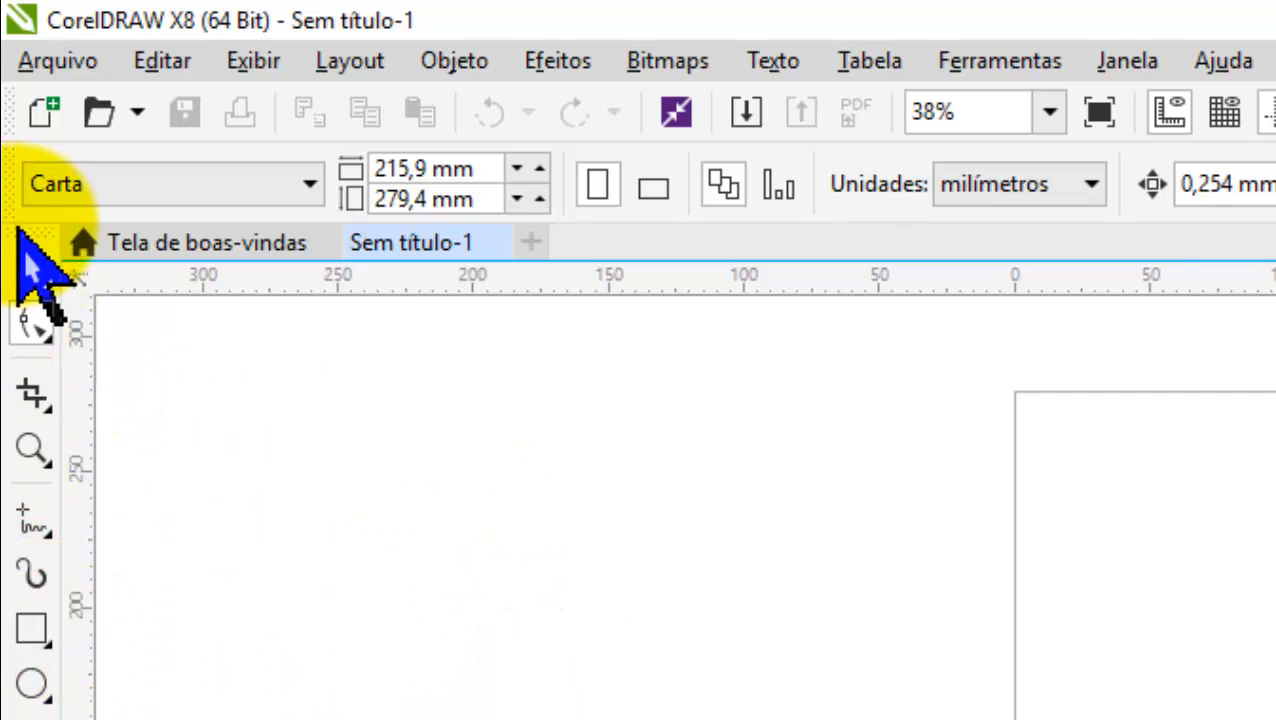
pyautogui.click(40, 630)
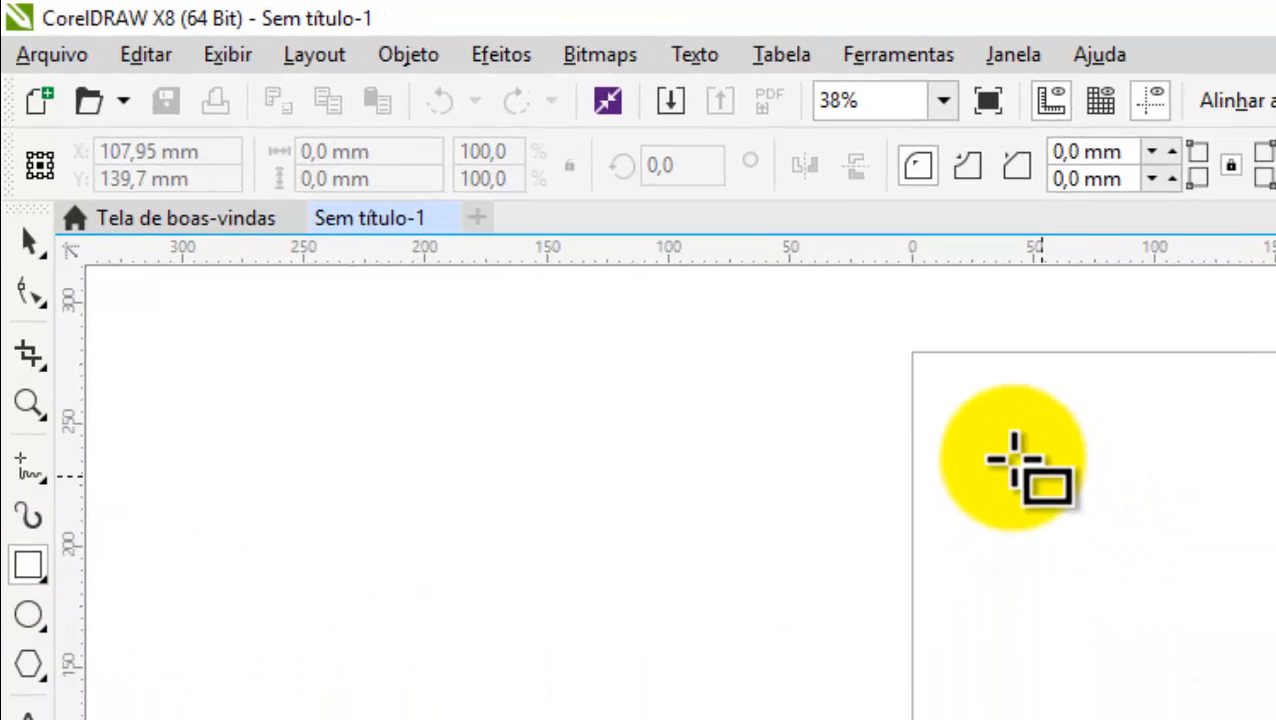
pyautogui.moveTo(982, 416); pyautogui.dragTo(1070, 604)
pyautogui.moveTo(589, 330)
pyautogui.mouseDown()
pyautogui.moveTo(655, 447)
pyautogui.moveTo(742, 486)
pyautogui.moveTo(785, 480)
pyautogui.mouseUp()
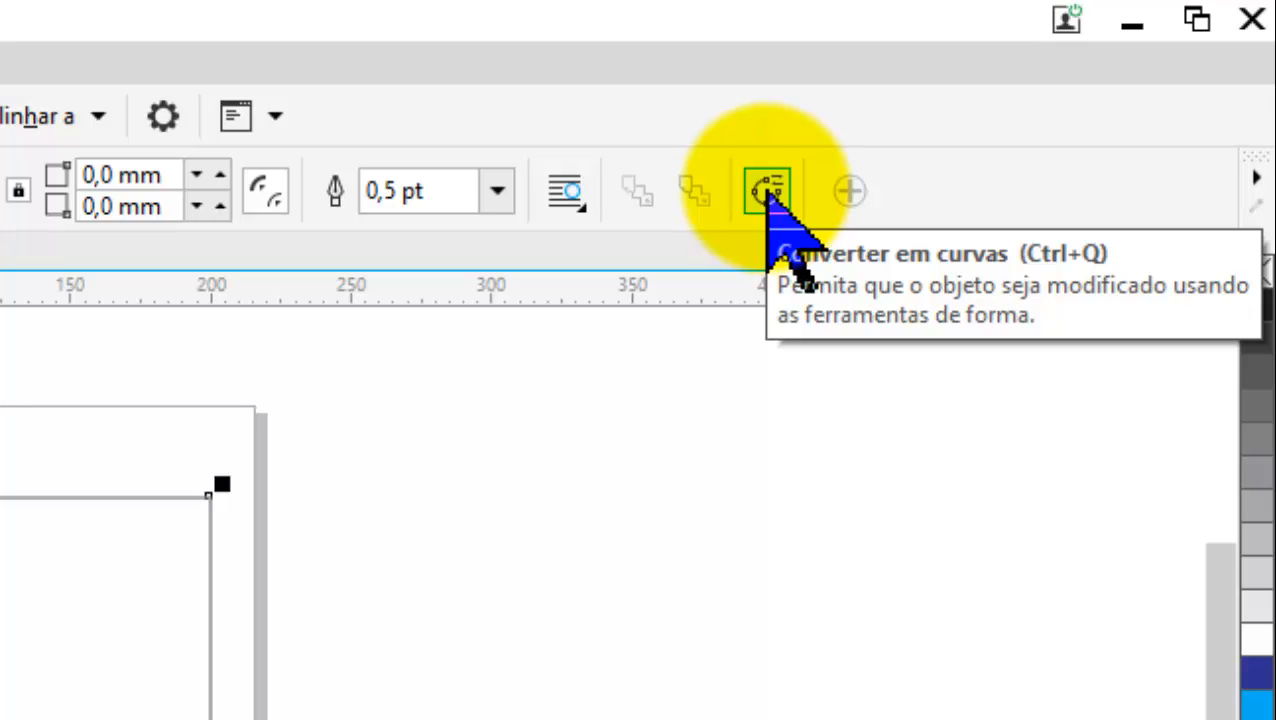
# Convert the rectangle to curves and fill it with cyan (C:100 M:0 Y:0 K:0)
pyautogui.click(767, 190)
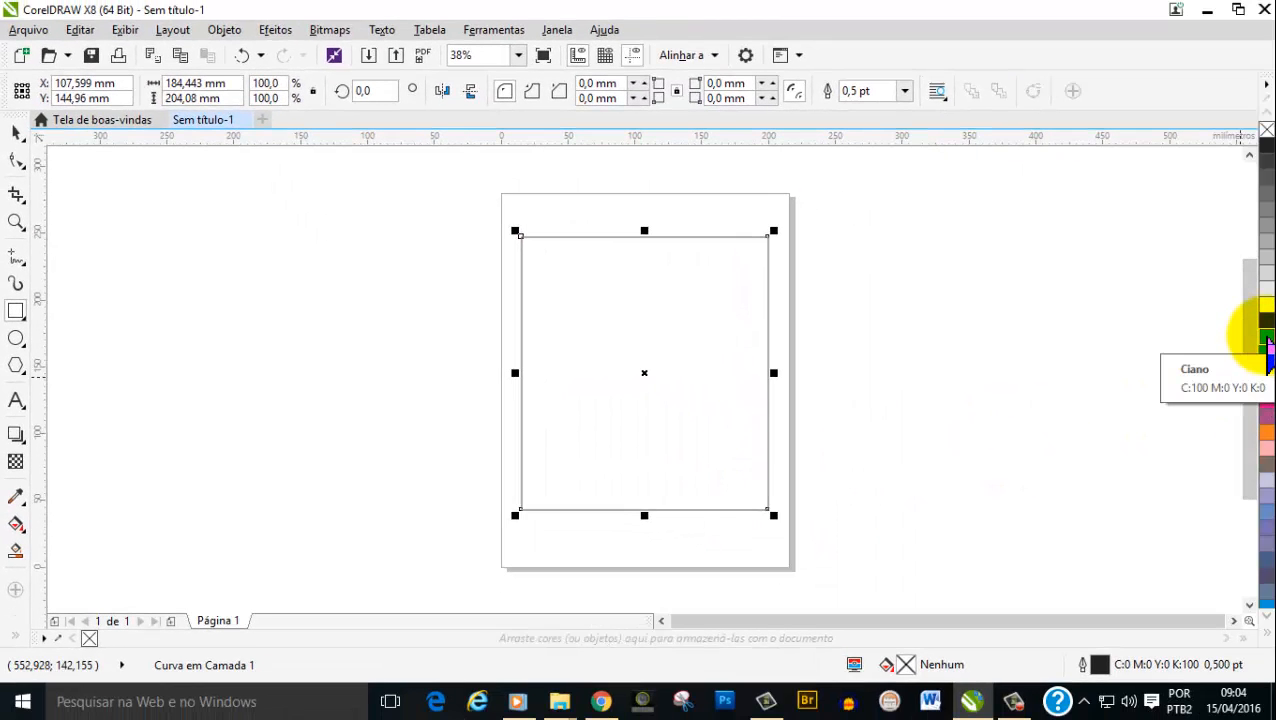
pyautogui.click(1266, 340)
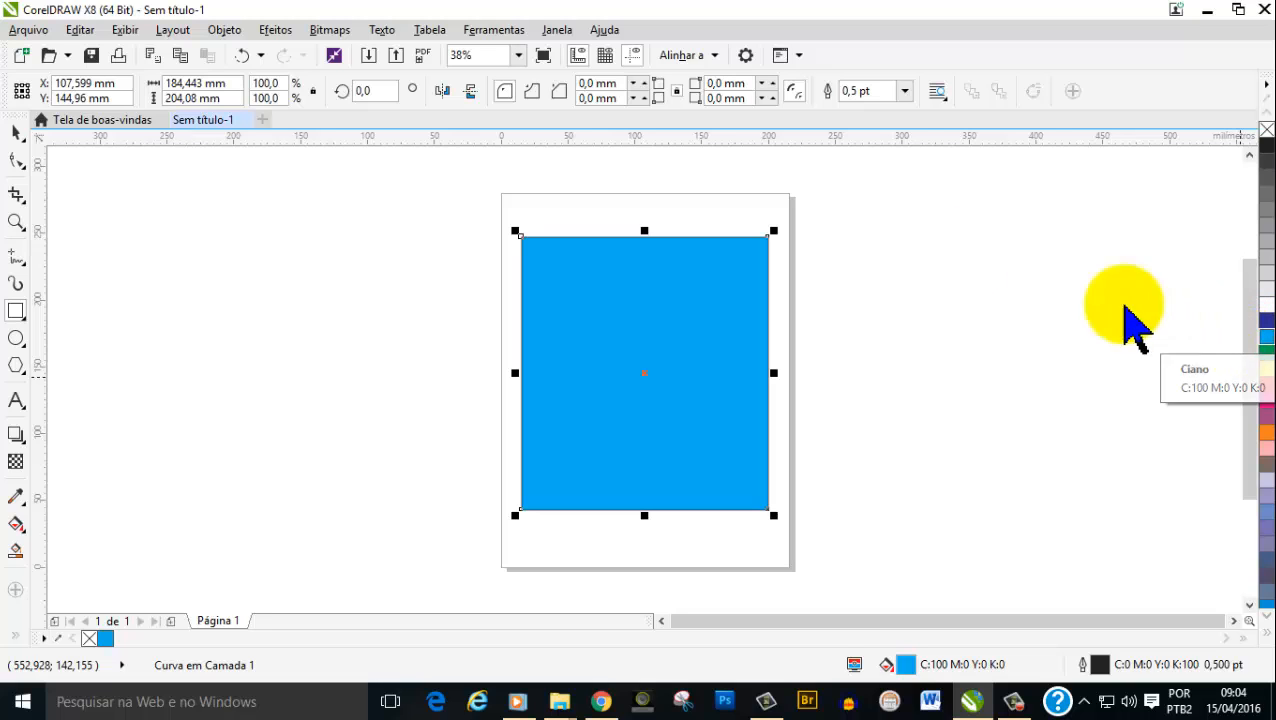
# Examine the nodes at the two upper corners of the cyan rectangle
pyautogui.scroll(2, 641, 193)
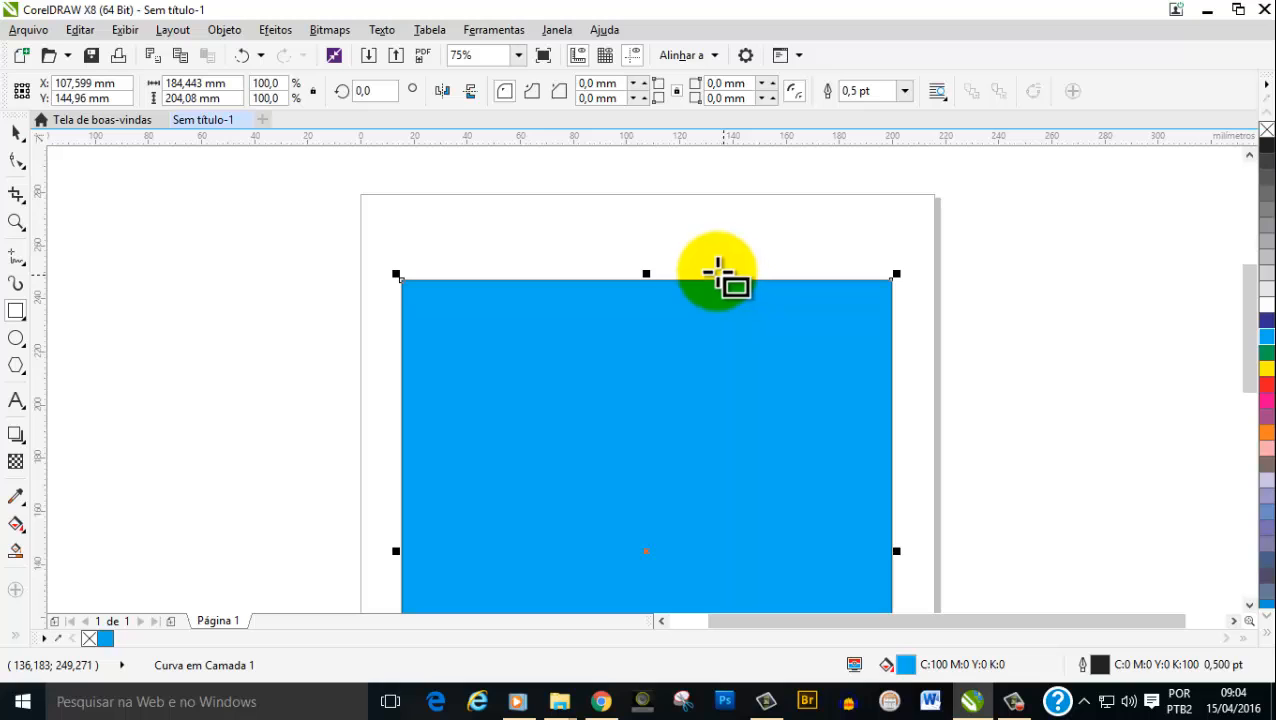
pyautogui.scroll(-2, 646, 382)
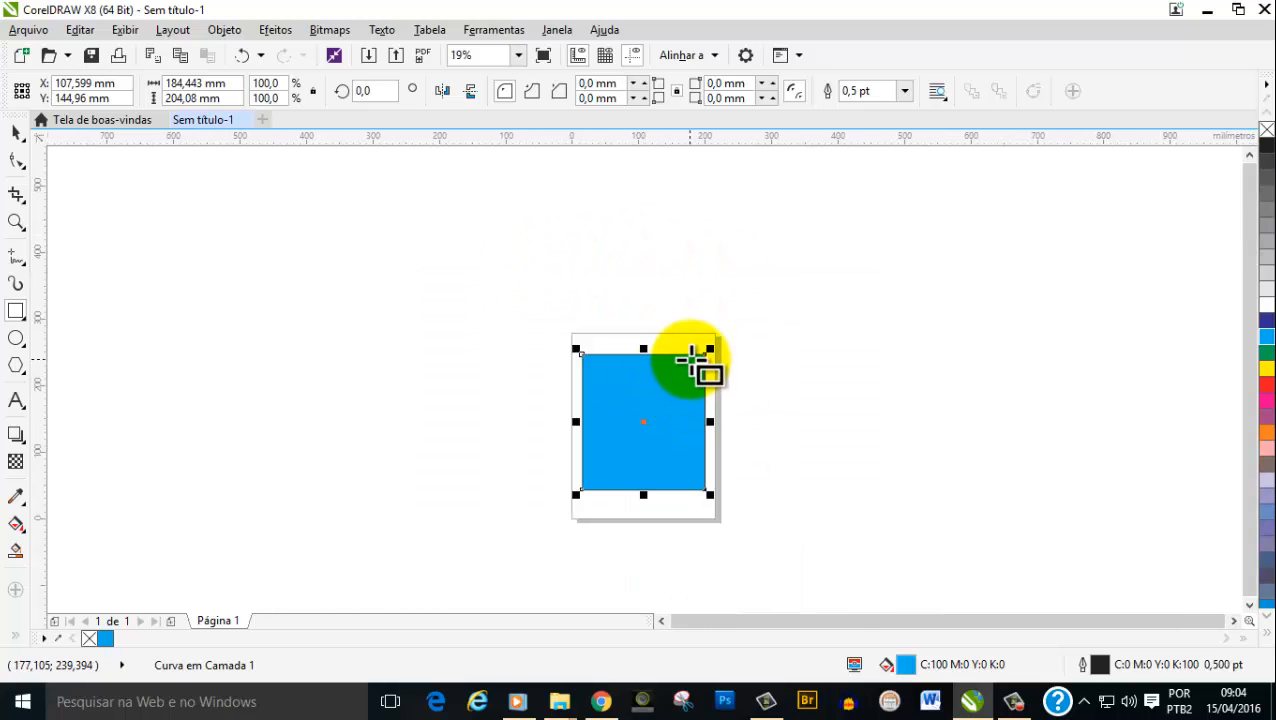
pyautogui.scroll(2, 703, 362)
pyautogui.scroll(1, 745, 338)
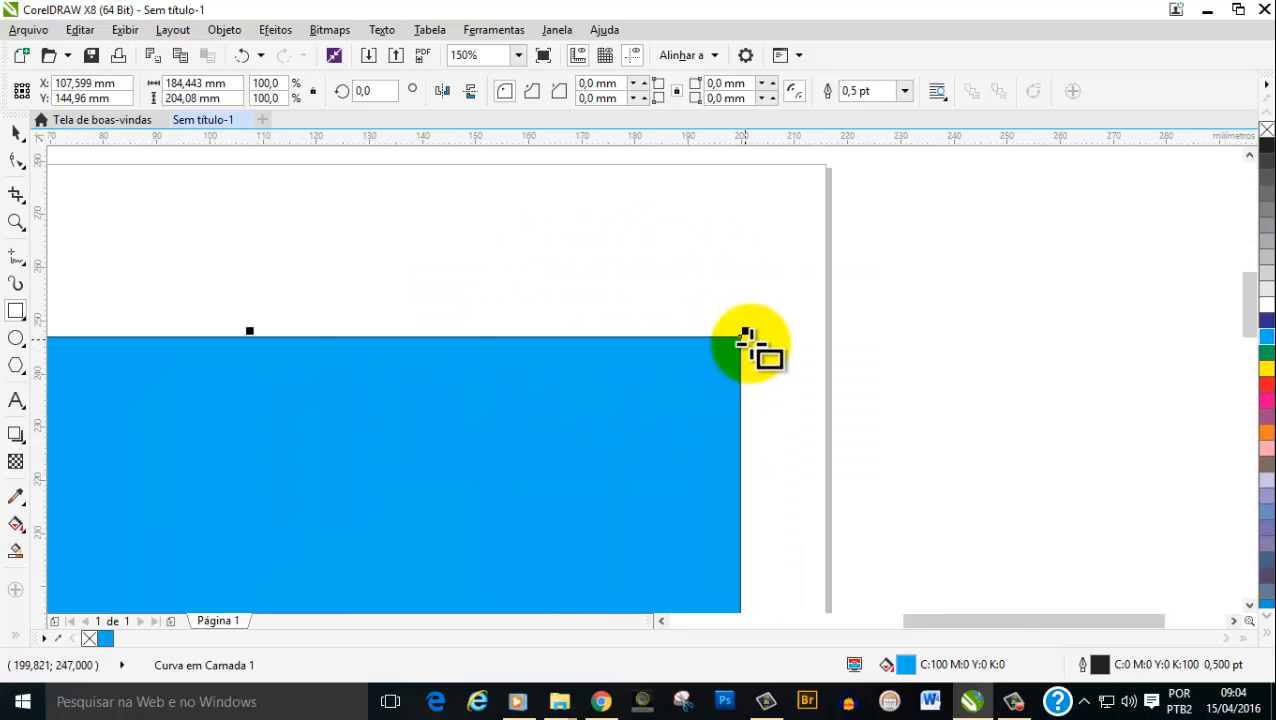
pyautogui.scroll(1, 747, 342)
pyautogui.scroll(-2, 728, 343)
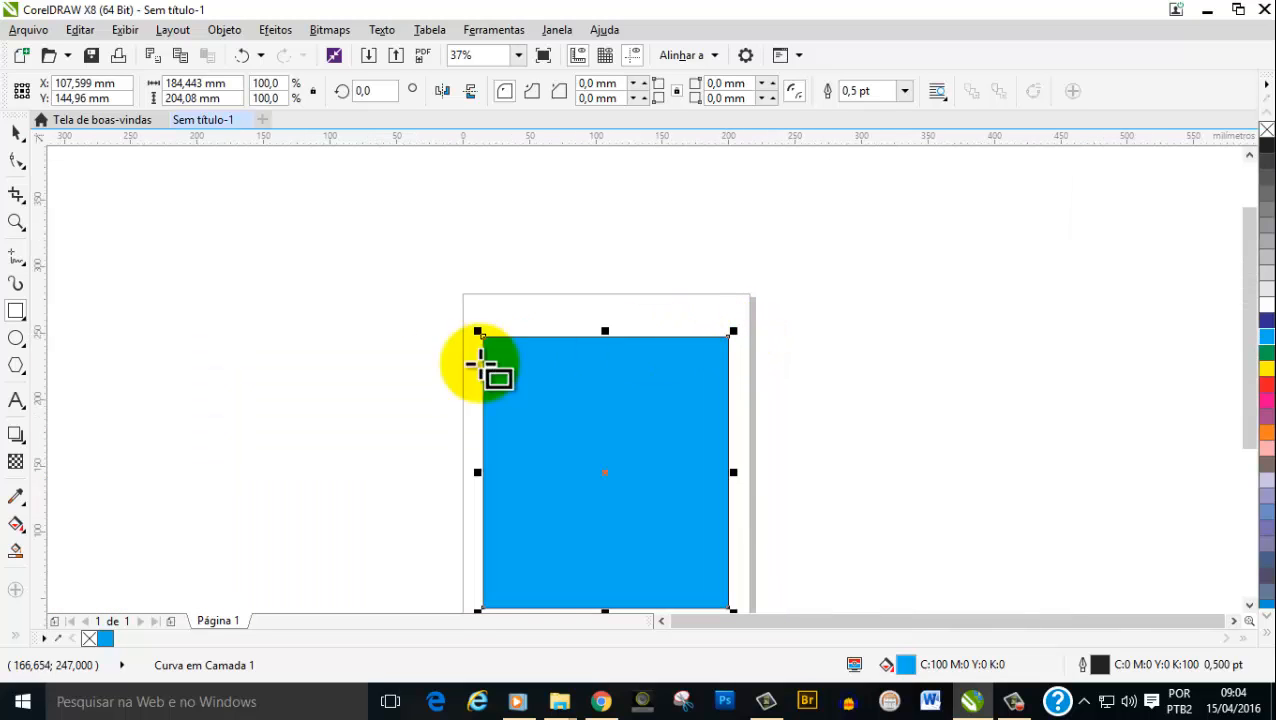
pyautogui.scroll(1, 484, 345)
pyautogui.scroll(1, 521, 345)
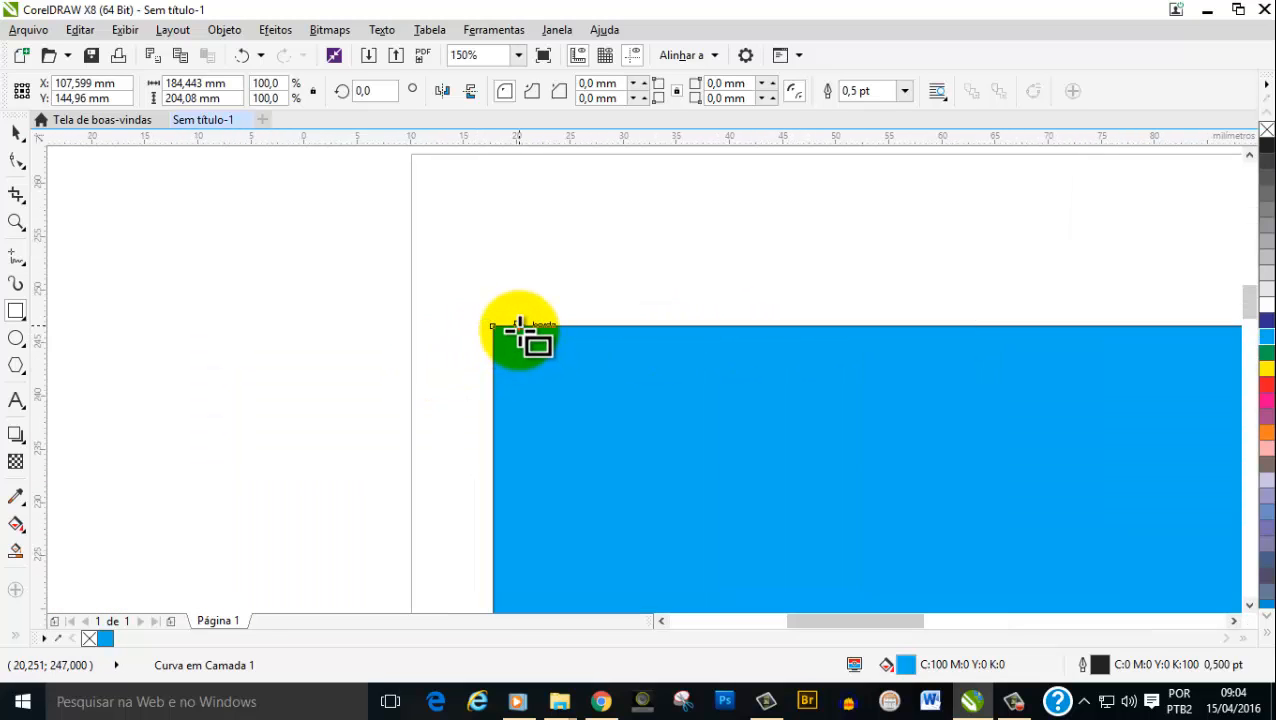
pyautogui.scroll(1, 520, 338)
pyautogui.scroll(-3, 521, 340)
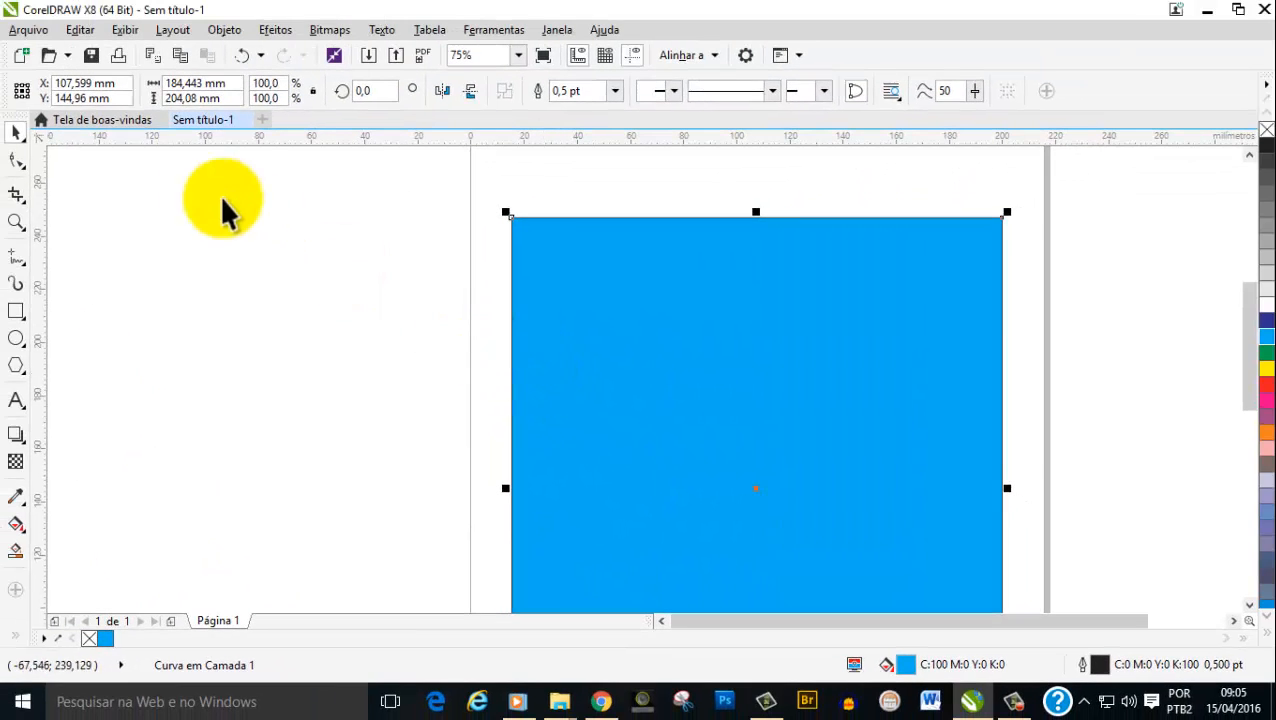
# Select the cyan rectangle's upper-left corner node with the Shape tool
pyautogui.click(16, 160)
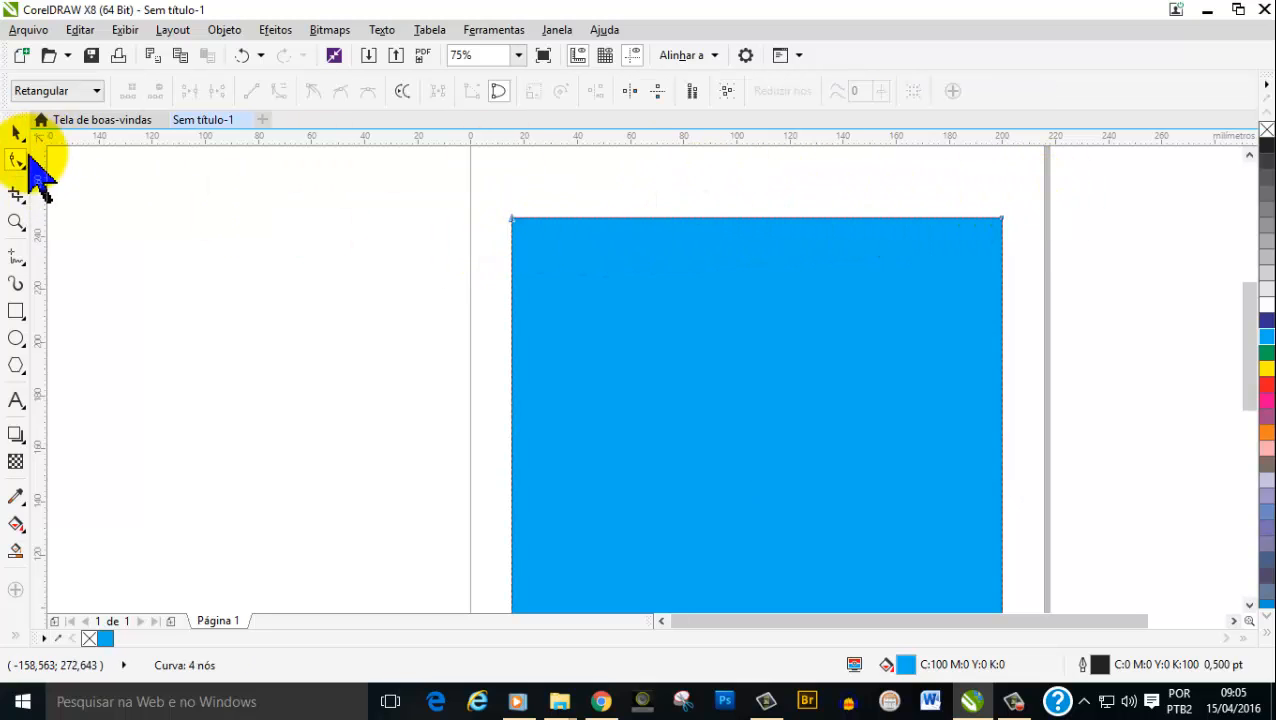
pyautogui.scroll(3, 1008, 208)
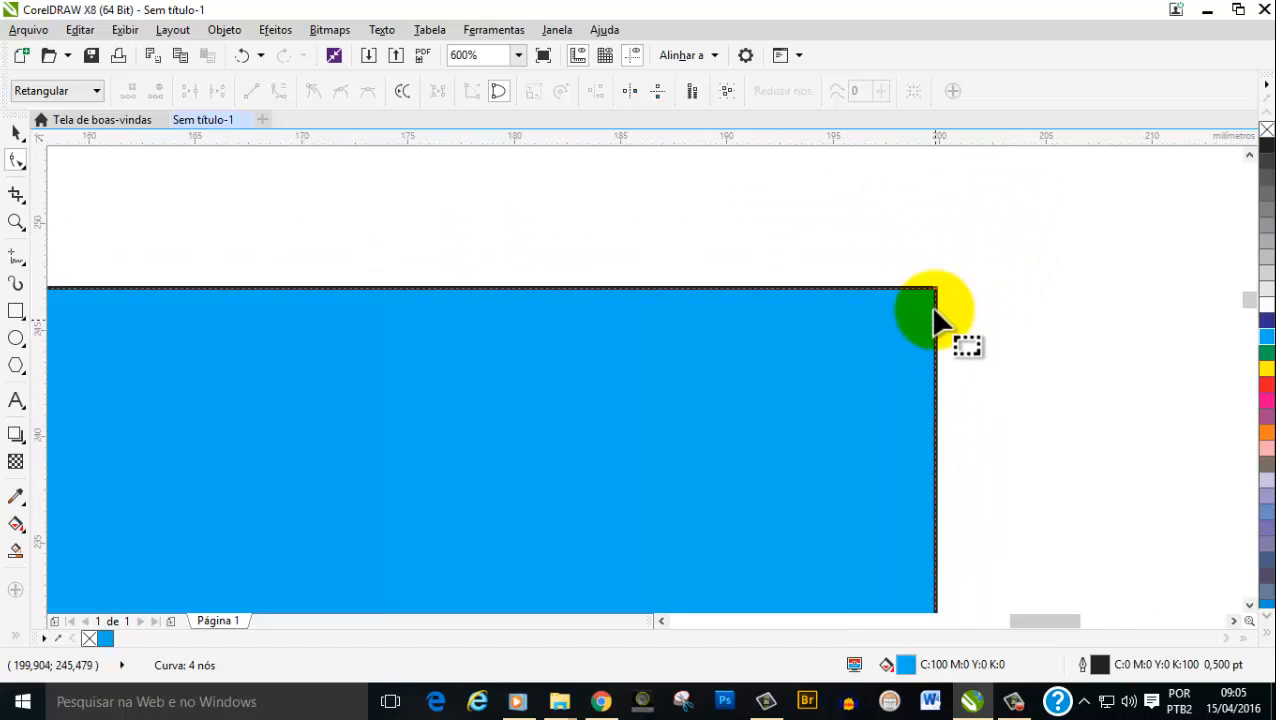
pyautogui.scroll(-4, 806, 308)
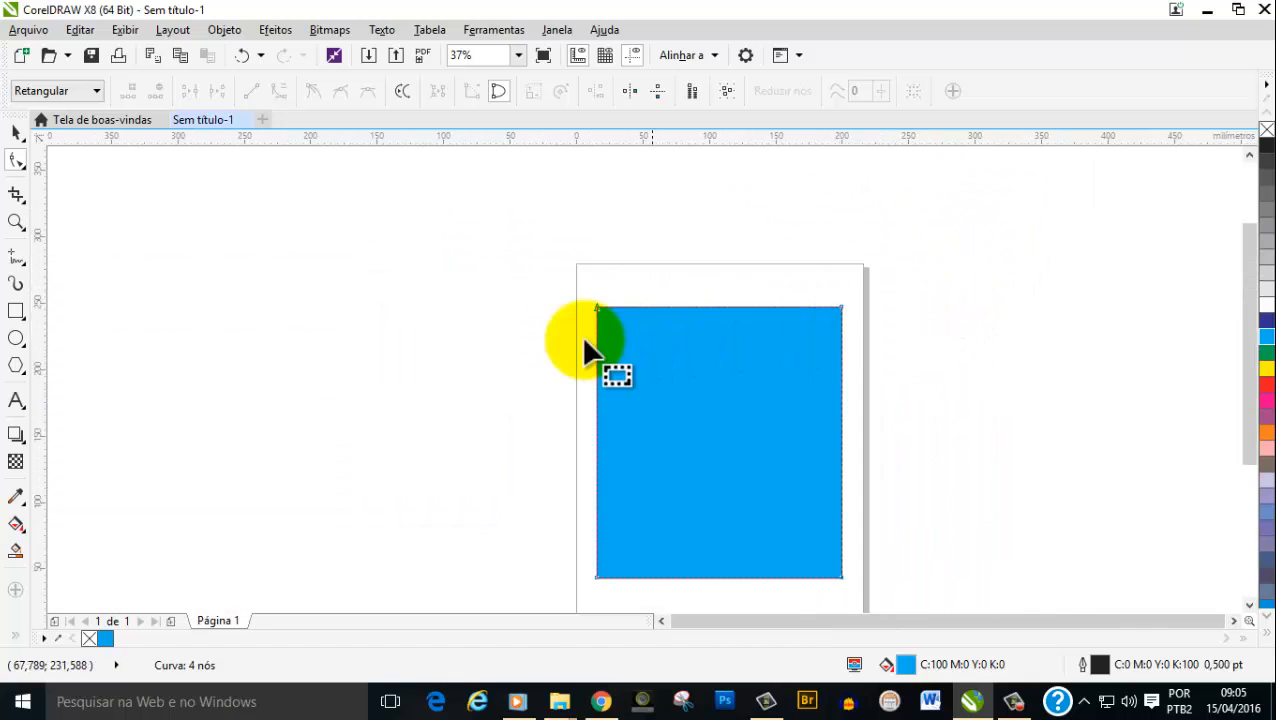
pyautogui.scroll(1, 595, 305)
pyautogui.scroll(2, 600, 316)
pyautogui.scroll(-2, 582, 303)
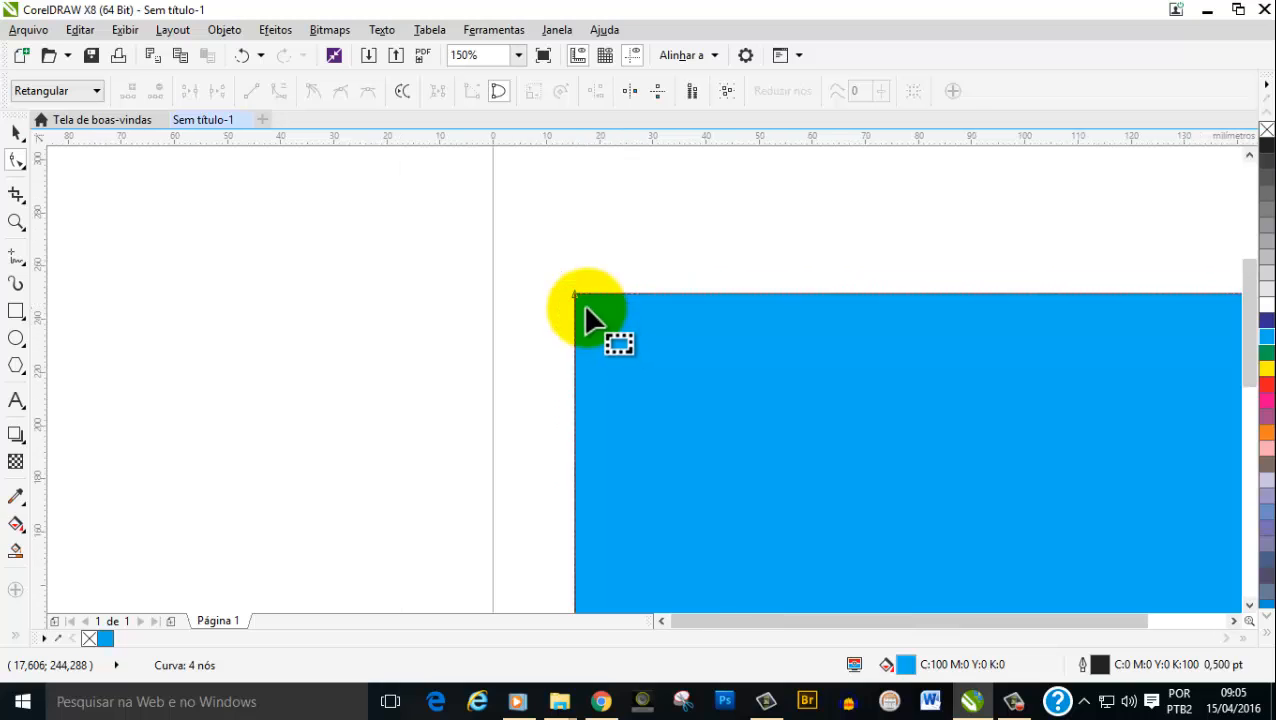
pyautogui.scroll(1, 640, 326)
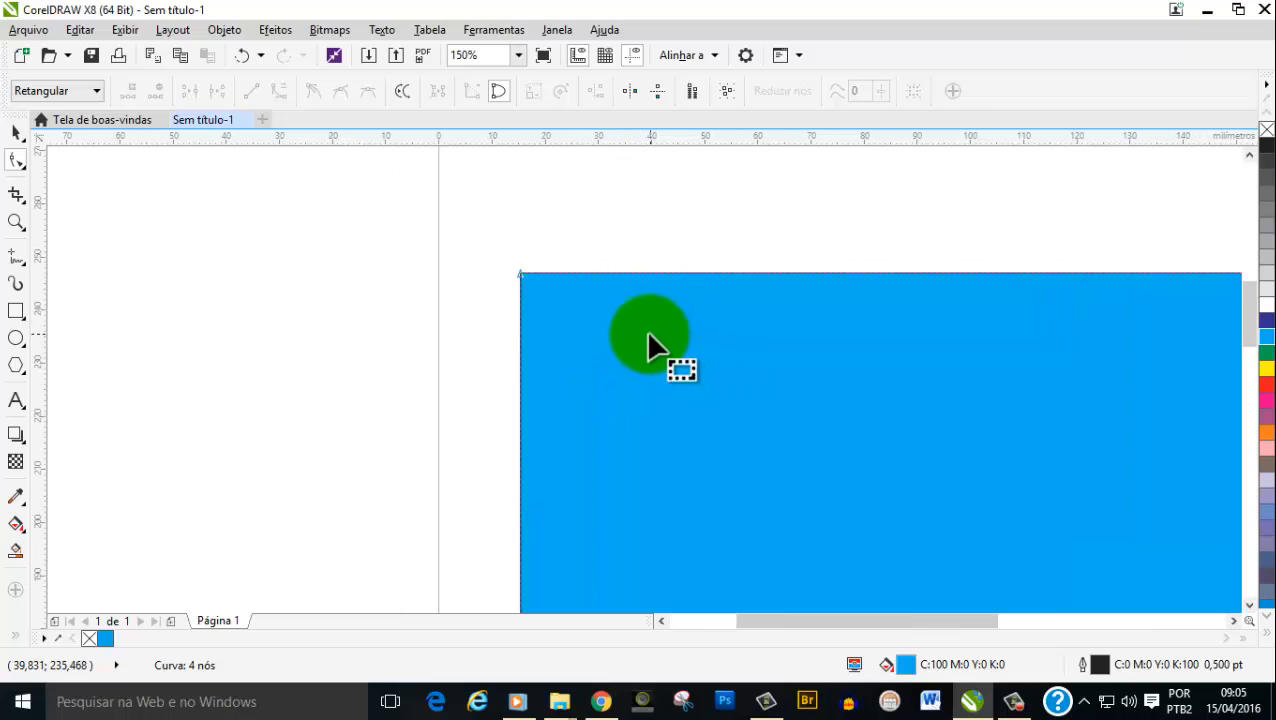
pyautogui.click(520, 270)
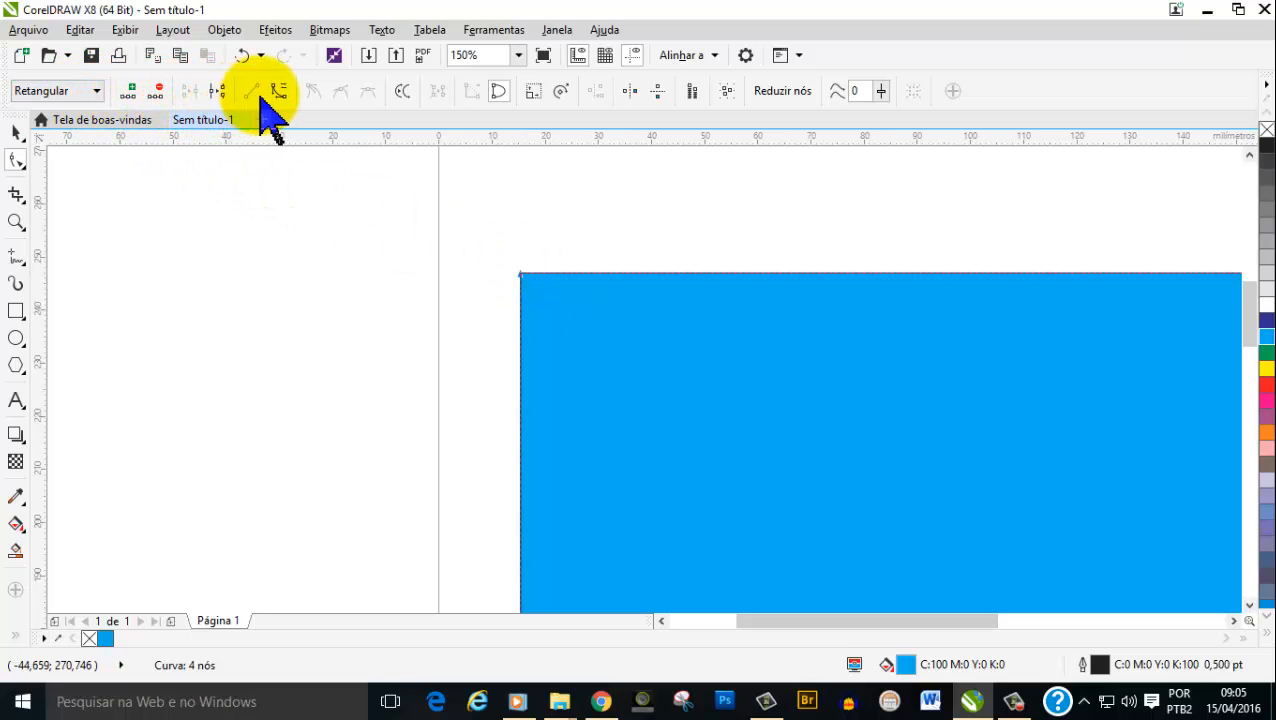
pyautogui.click(691, 92)
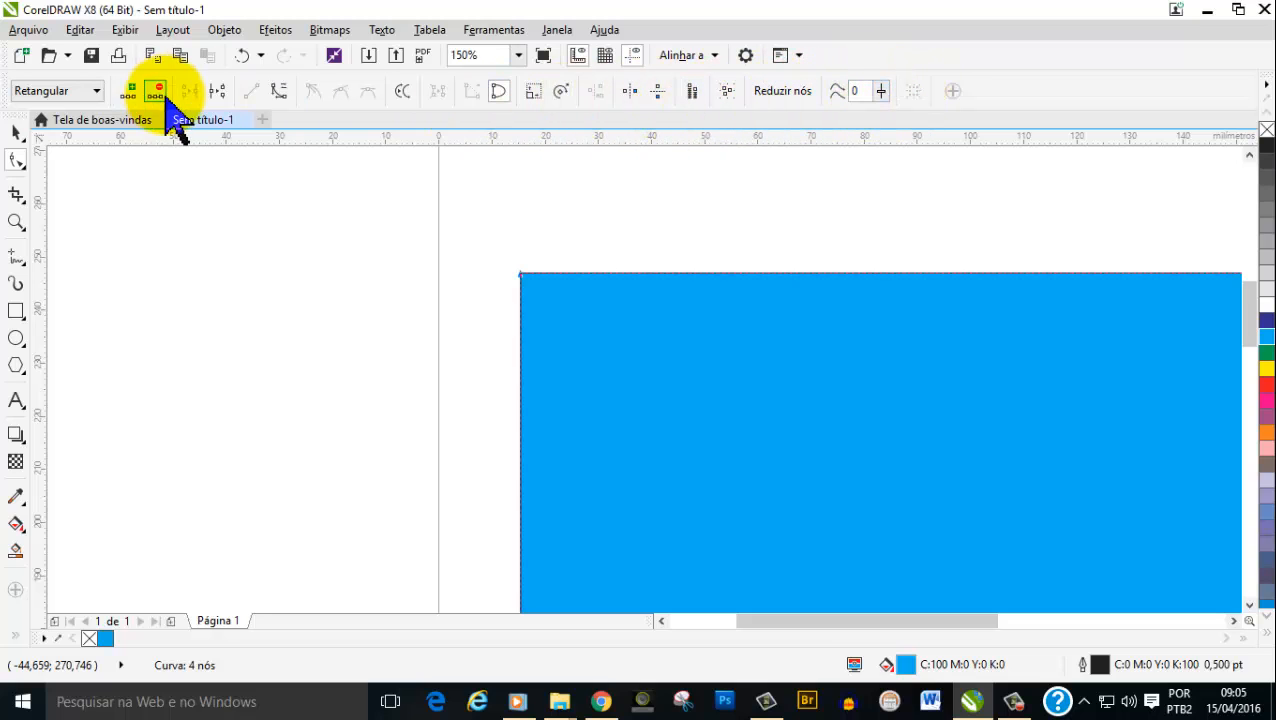
# Move the upper-left node inward towards the lower-right corner, to about X 160, Y 74 mm
pyautogui.scroll(-1, 556, 281)
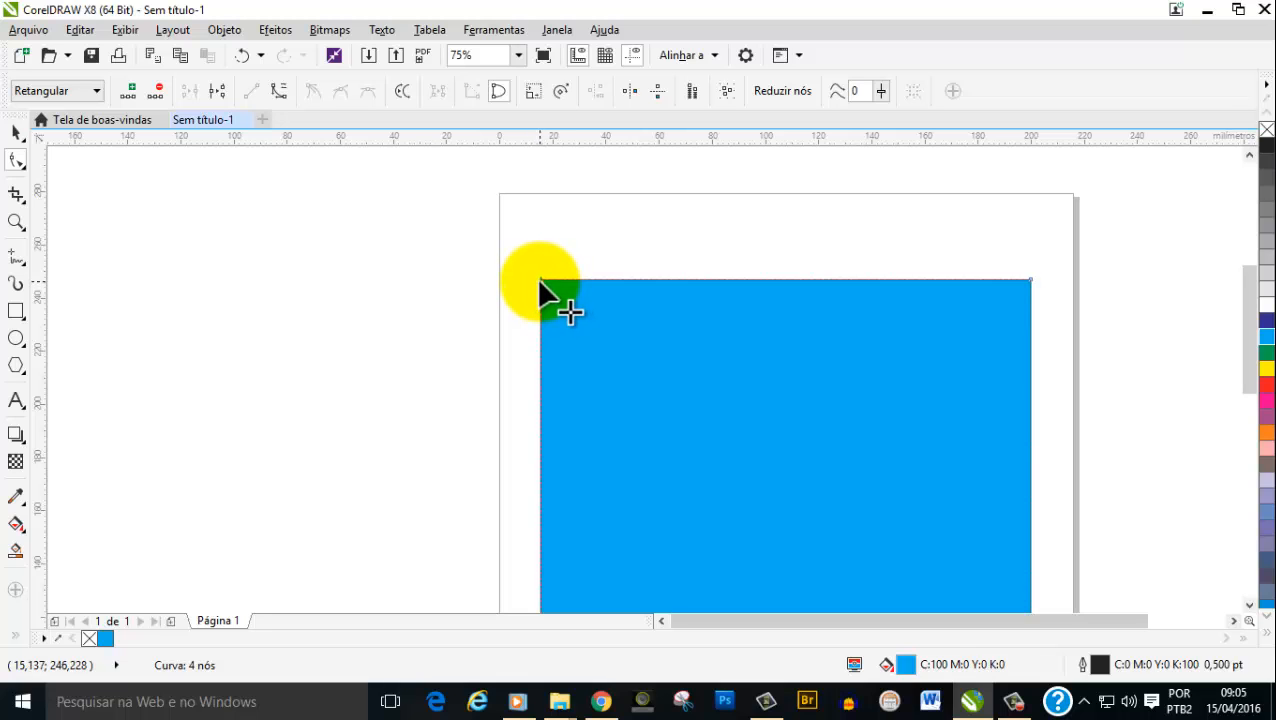
pyautogui.moveTo(540, 281); pyautogui.dragTo(882, 518)
pyautogui.scroll(-5, 935, 532)
pyautogui.scroll(2, 944, 545)
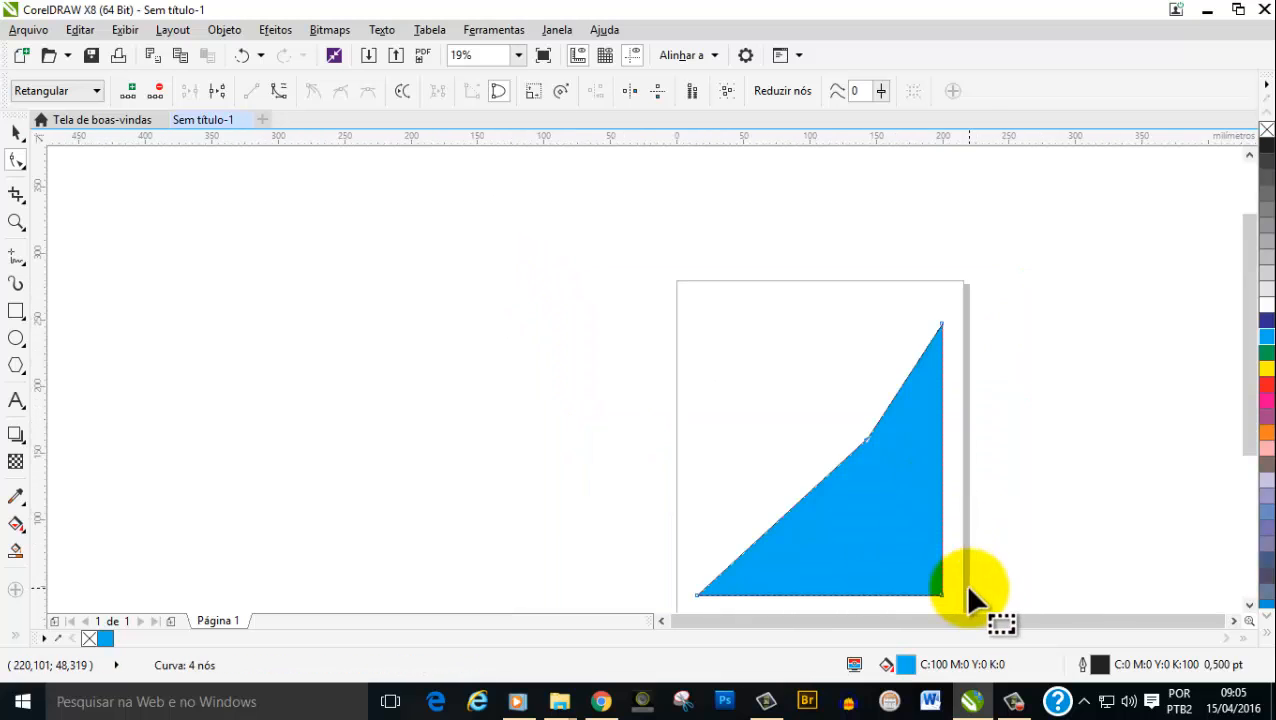
pyautogui.moveTo(866, 443); pyautogui.dragTo(888, 553)
pyautogui.scroll(-2, 968, 580)
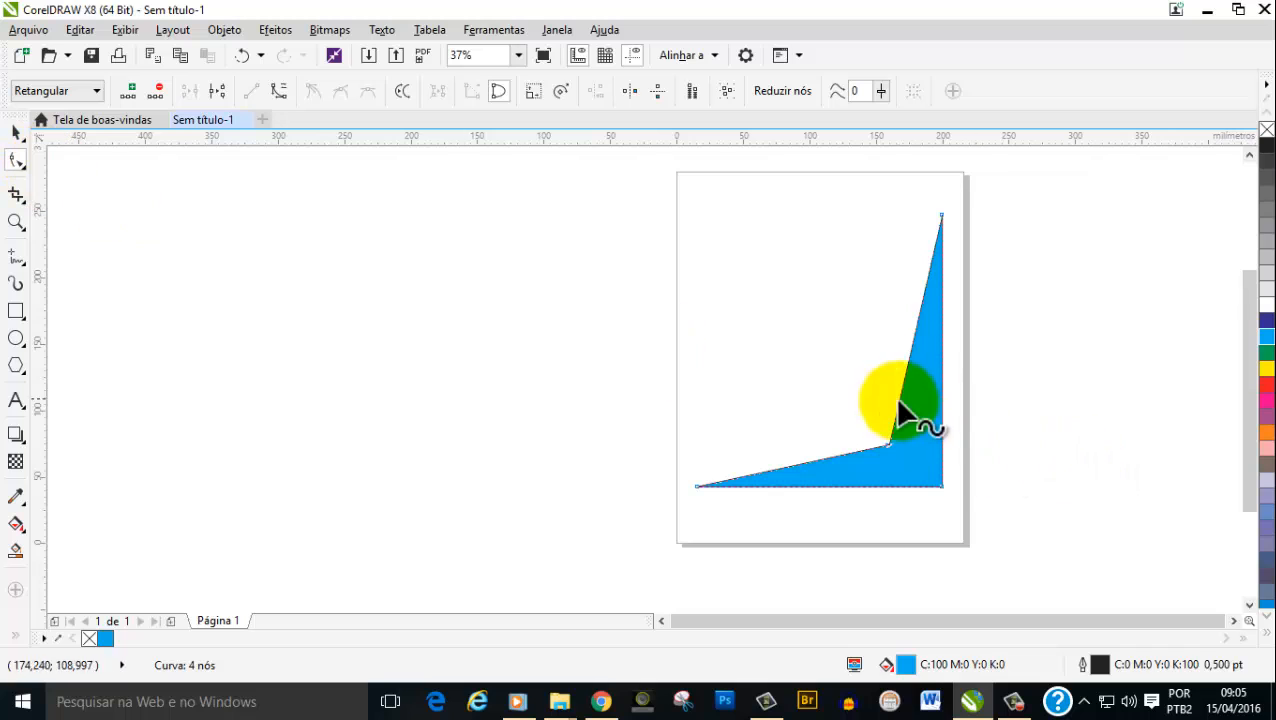
# Pull the inner node out past the page's left edge, to about X -109, Y 175 mm
pyautogui.scroll(4, 934, 420)
pyautogui.scroll(-2, 933, 419)
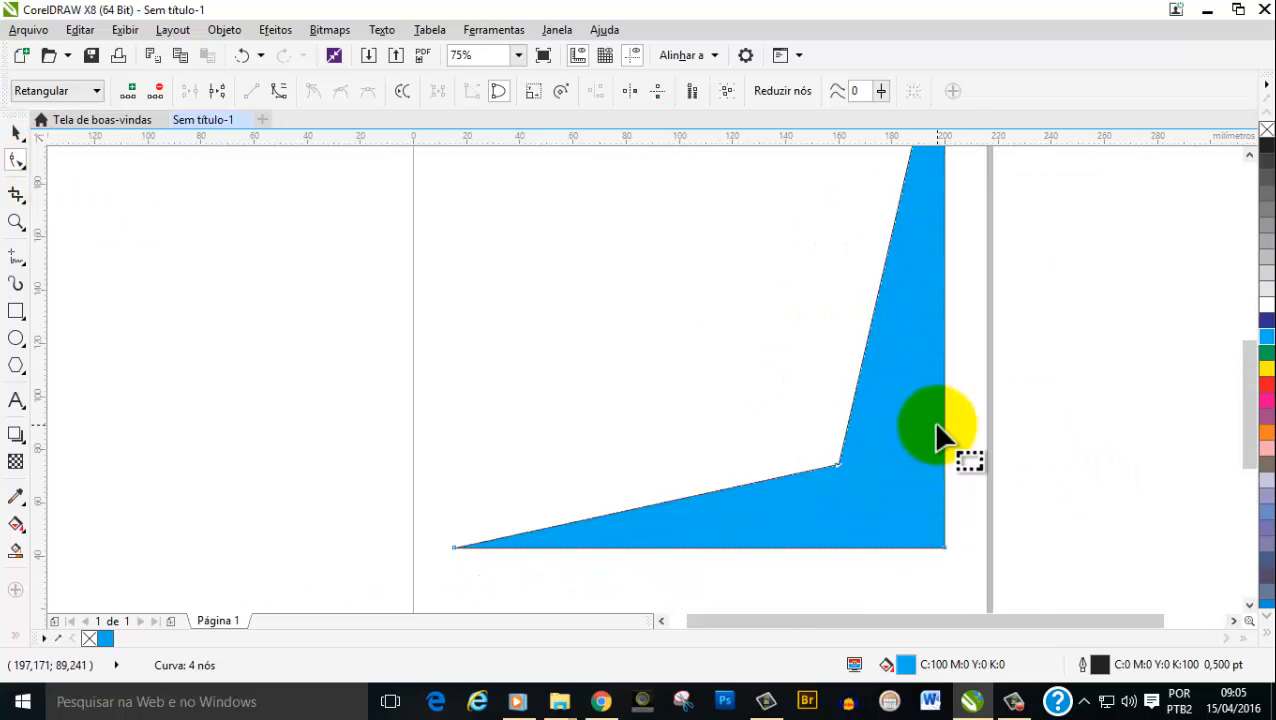
pyautogui.scroll(-4, 931, 425)
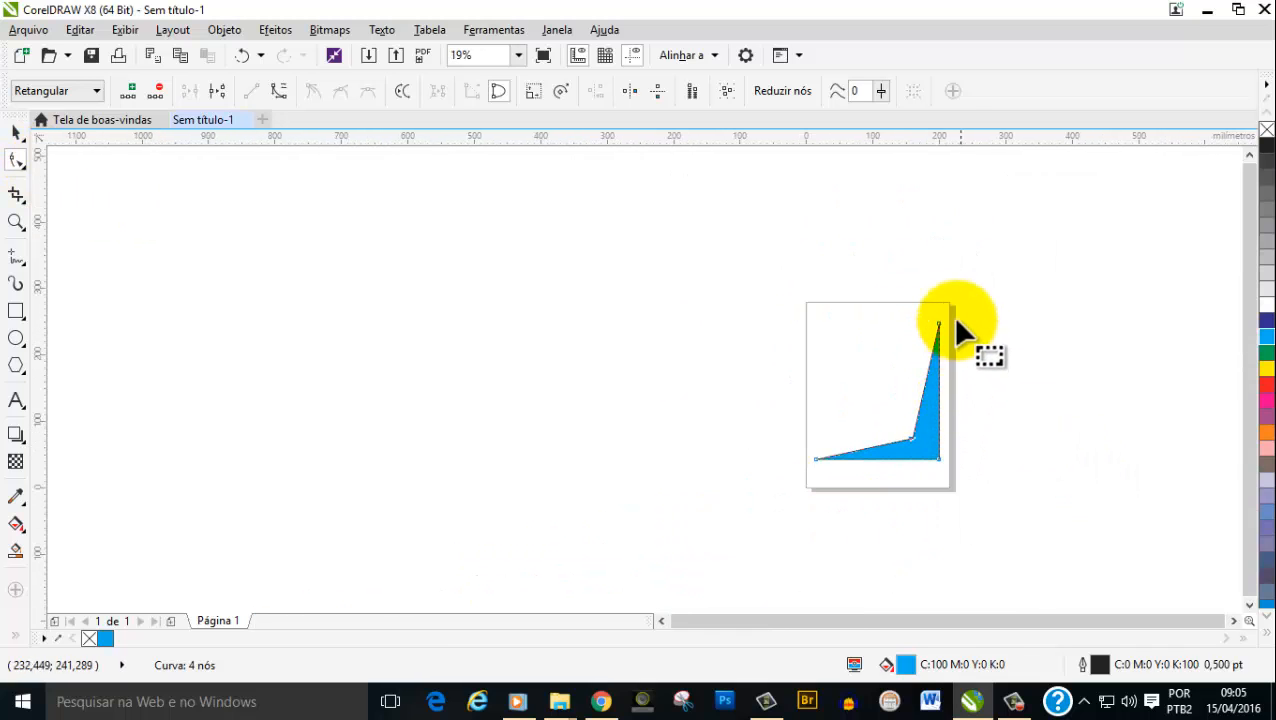
pyautogui.scroll(4, 952, 315)
pyautogui.scroll(-4, 947, 309)
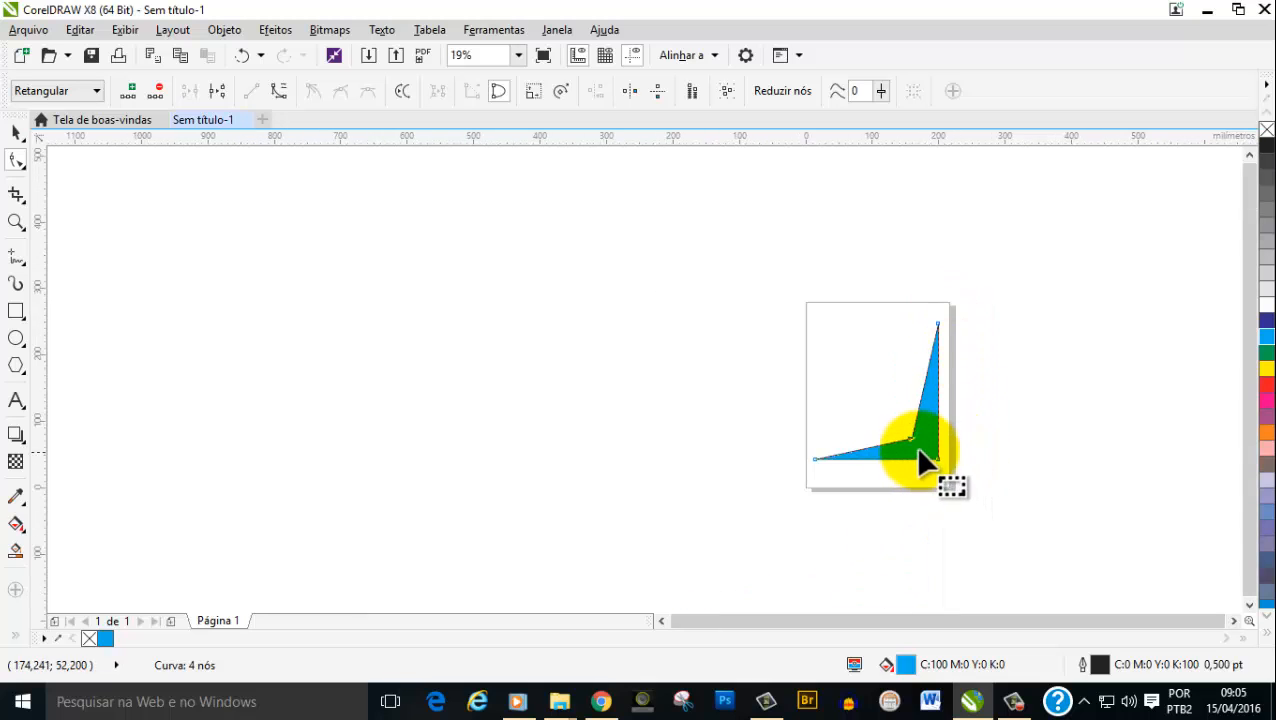
pyautogui.scroll(4, 938, 452)
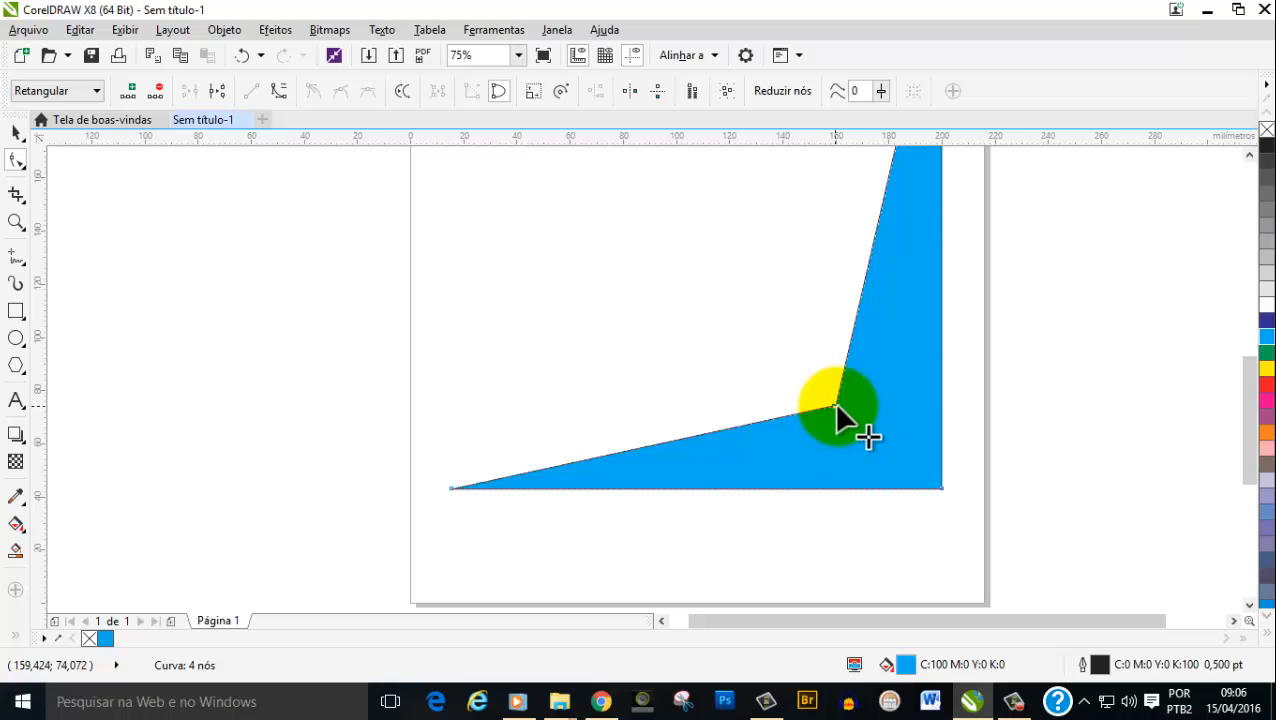
pyautogui.moveTo(835, 408); pyautogui.dragTo(121, 186)
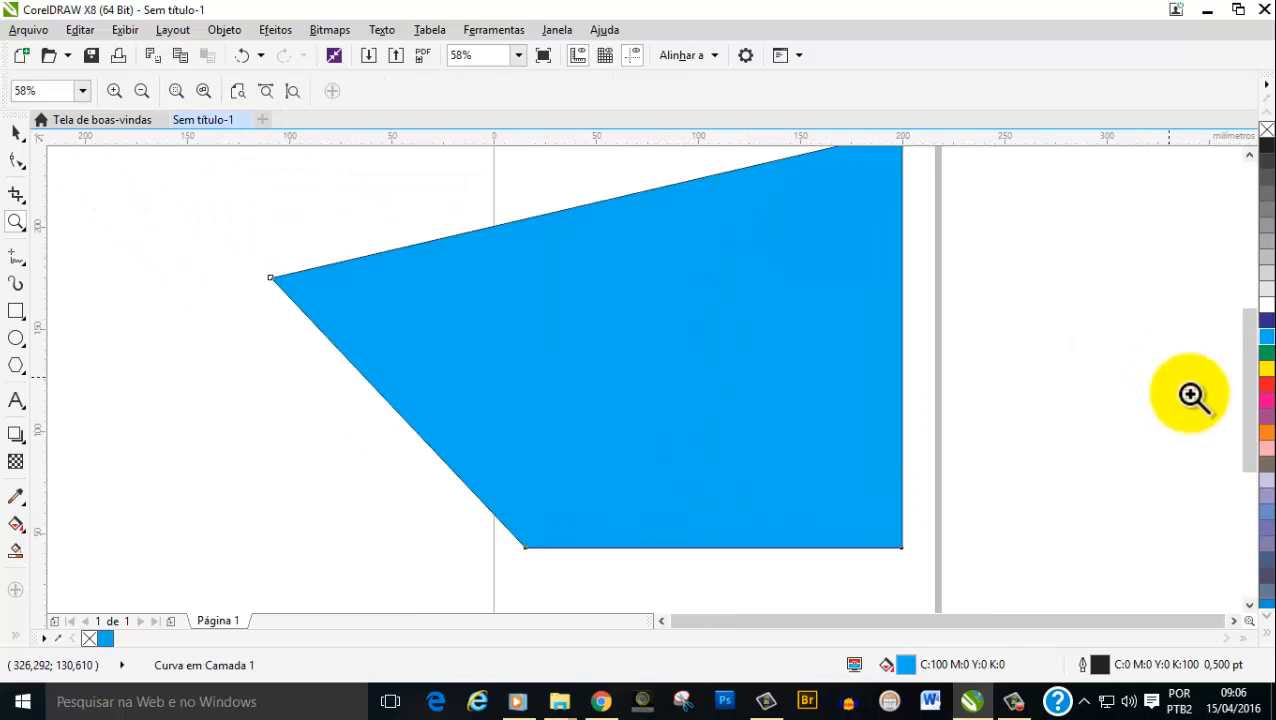
pyautogui.rightClick(1048, 372)
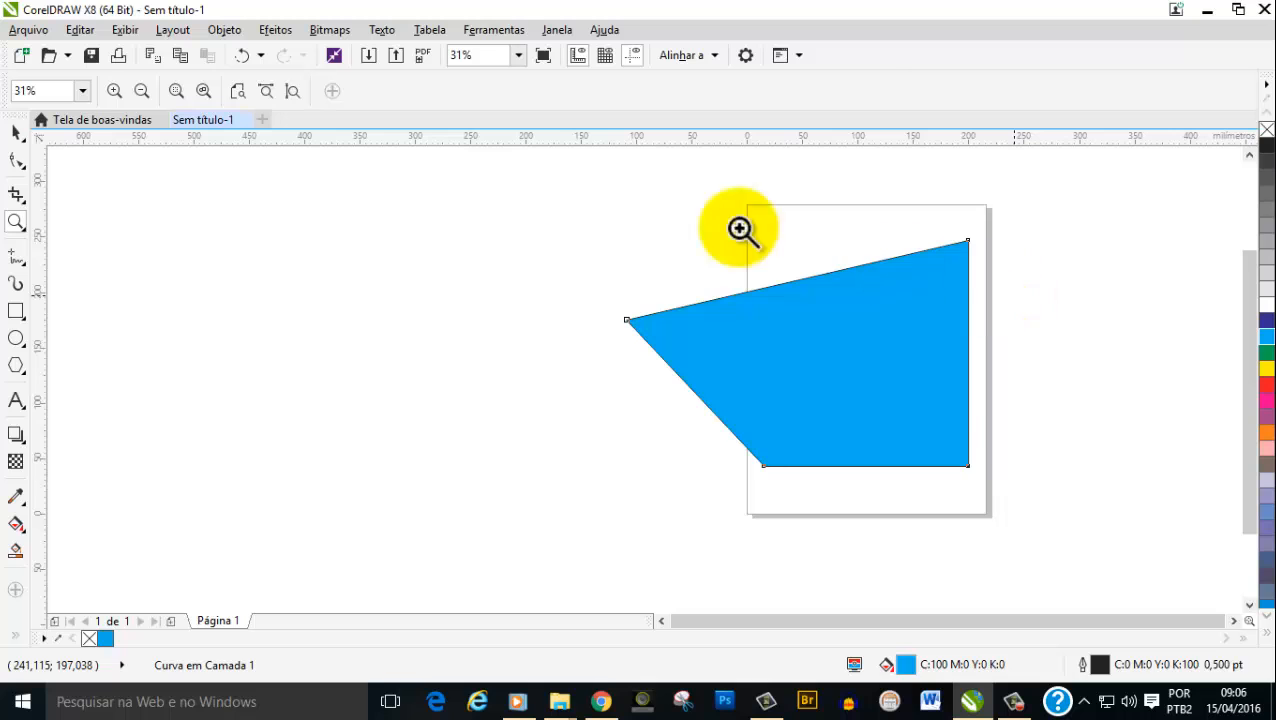
# Stretch the shape beyond the page by moving its lower-left node far left, its upper-right node outward and its lower-right node down and left
pyautogui.moveTo(760, 463); pyautogui.dragTo(100, 483)
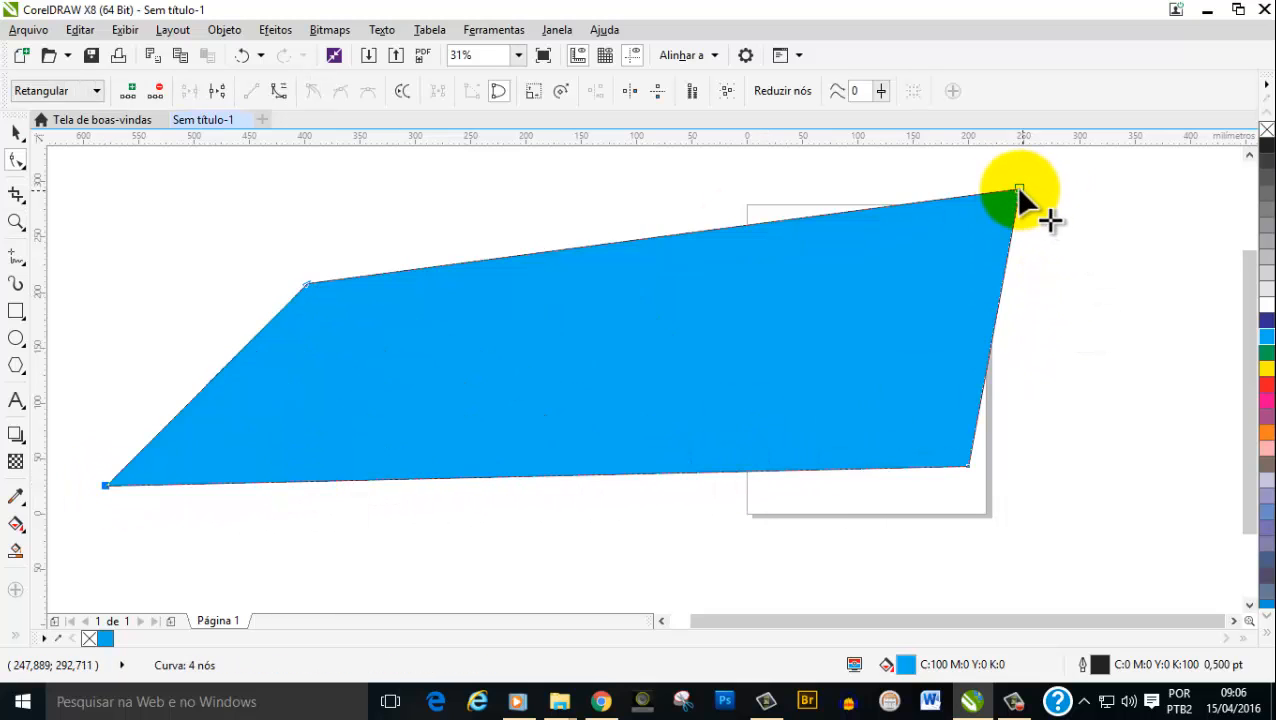
pyautogui.moveTo(1018, 187); pyautogui.dragTo(1122, 205)
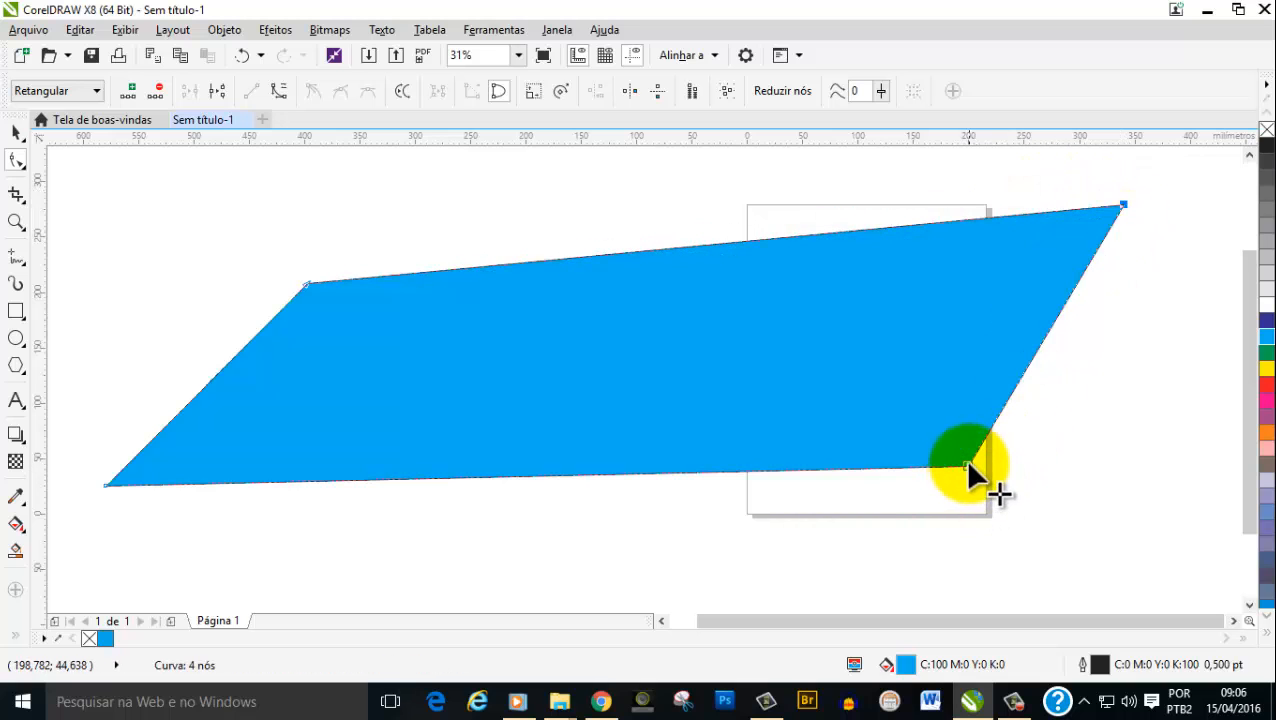
pyautogui.moveTo(968, 466); pyautogui.dragTo(637, 582)
pyautogui.moveTo(1122, 206); pyautogui.dragTo(1148, 190)
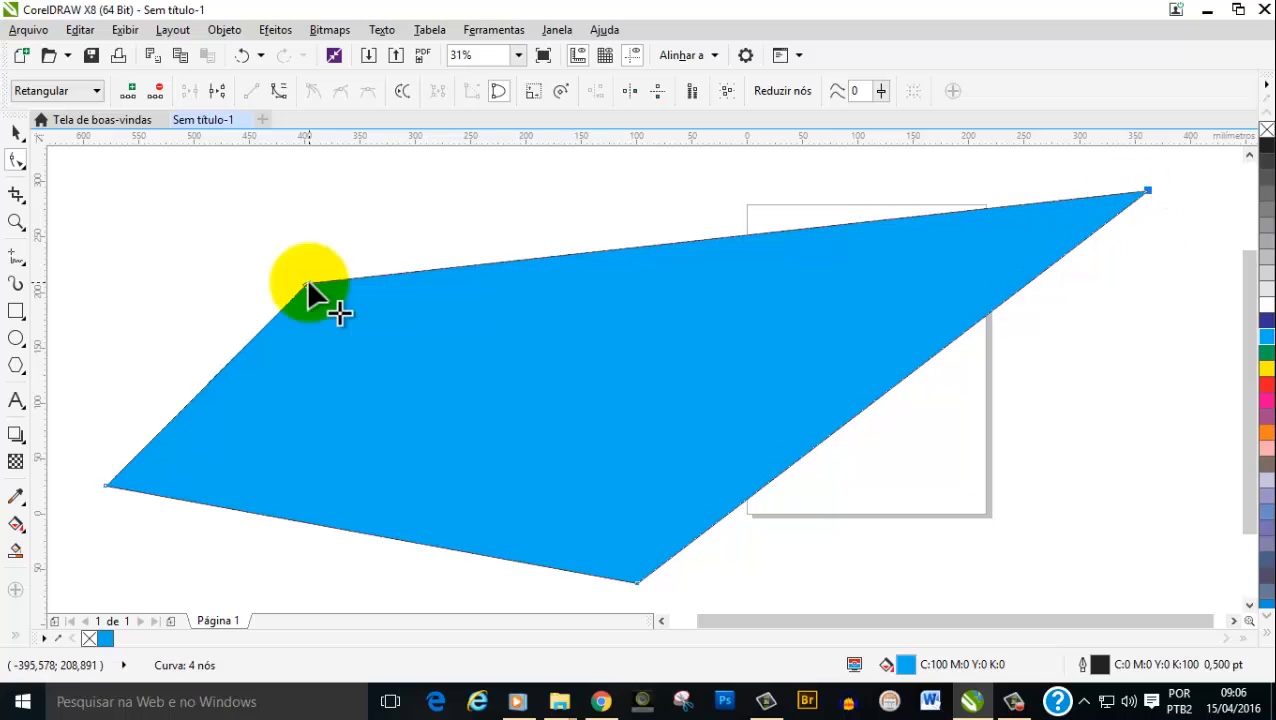
# Move the shape's upper-left node to about X -268, Y 221 mm and its lower-left node farther left to about X -730 mm
pyautogui.moveTo(305, 283); pyautogui.dragTo(461, 277)
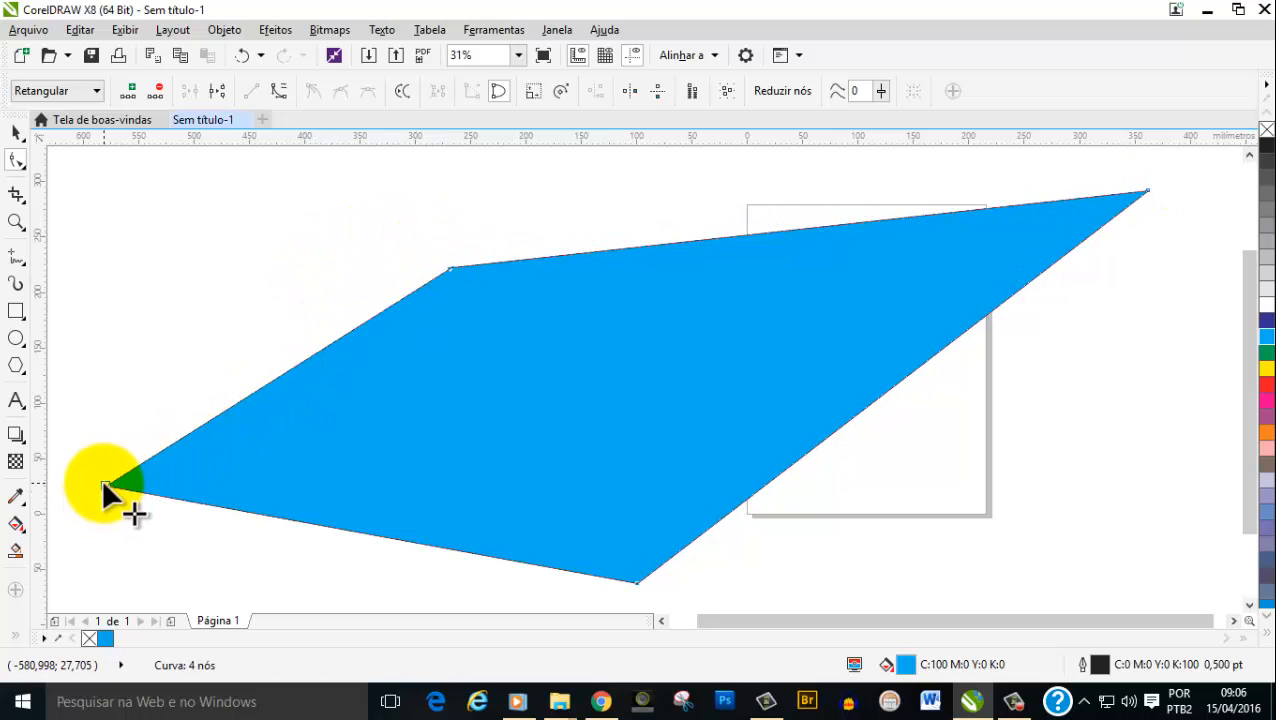
pyautogui.moveTo(96, 489); pyautogui.dragTo(127, 490)
pyautogui.scroll(-2, 430, 445)
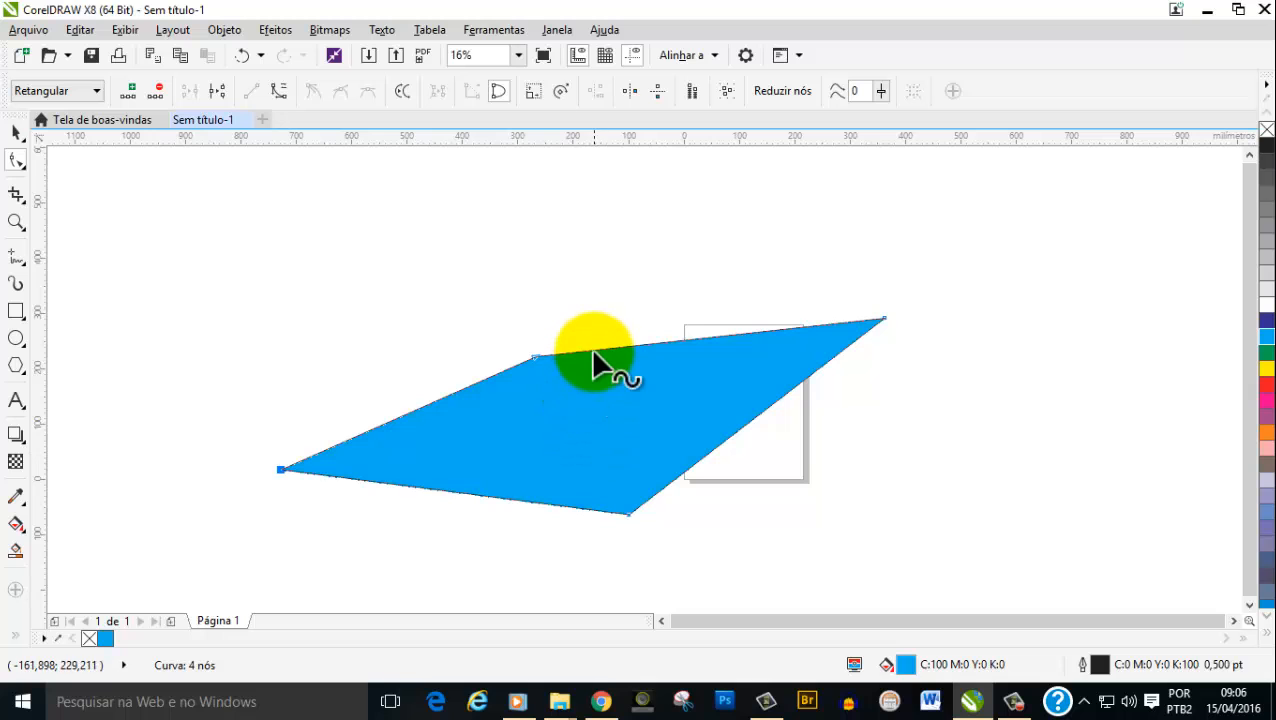
pyautogui.scroll(2, 592, 352)
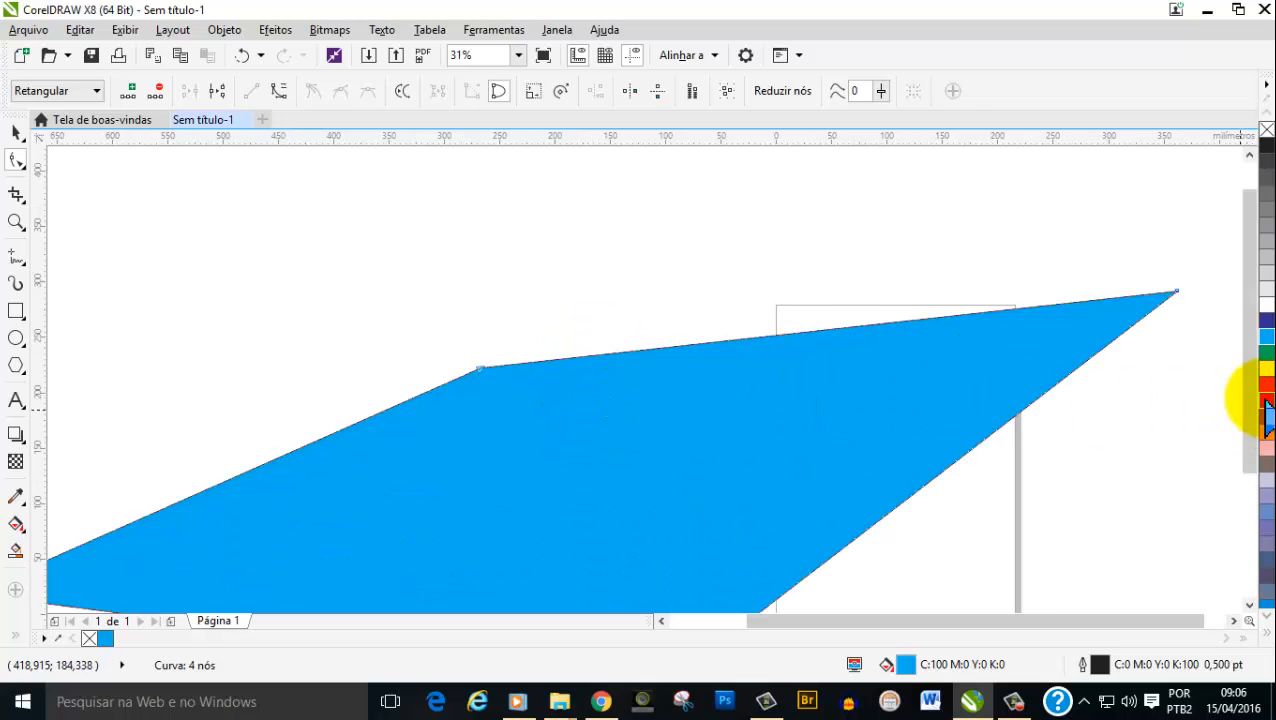
pyautogui.scroll(-2, 1251, 405)
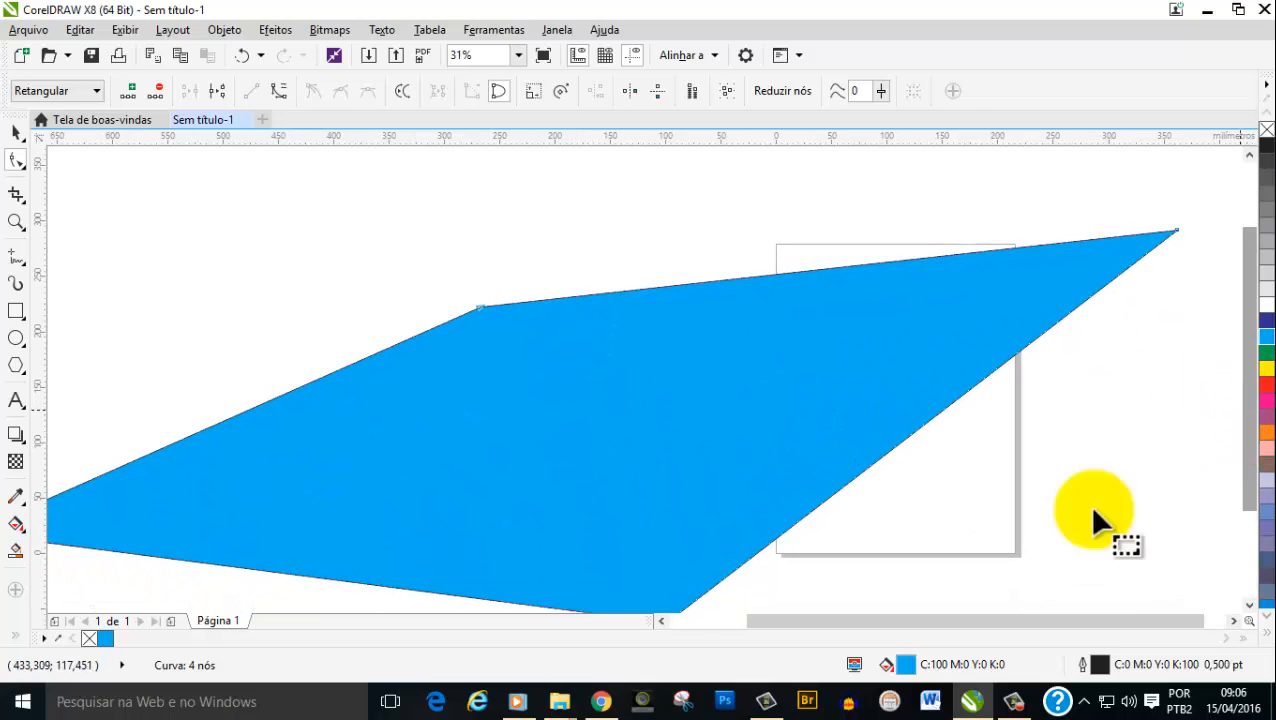
# Move the whole cyan shape off the page to the upper left, centred at about X -682, Y 490 mm
pyautogui.scroll(-2, 760, 550)
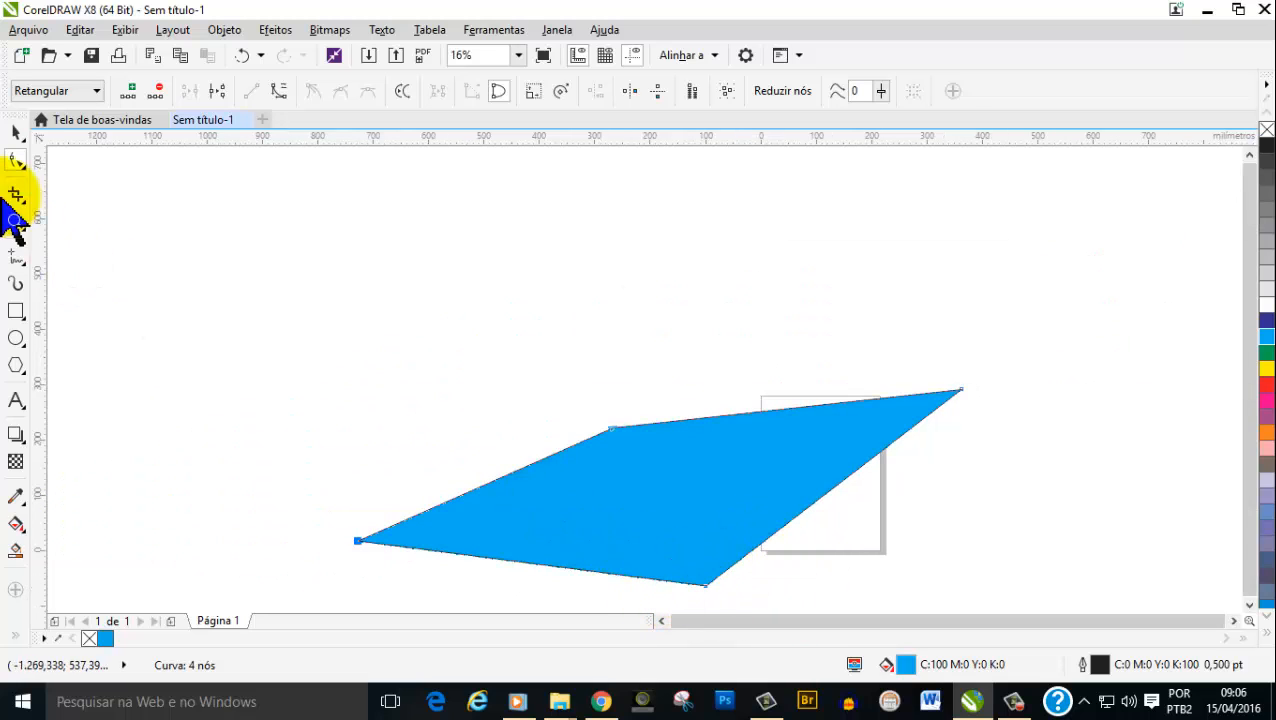
pyautogui.click(15, 133)
pyautogui.moveTo(664, 490); pyautogui.dragTo(433, 271)
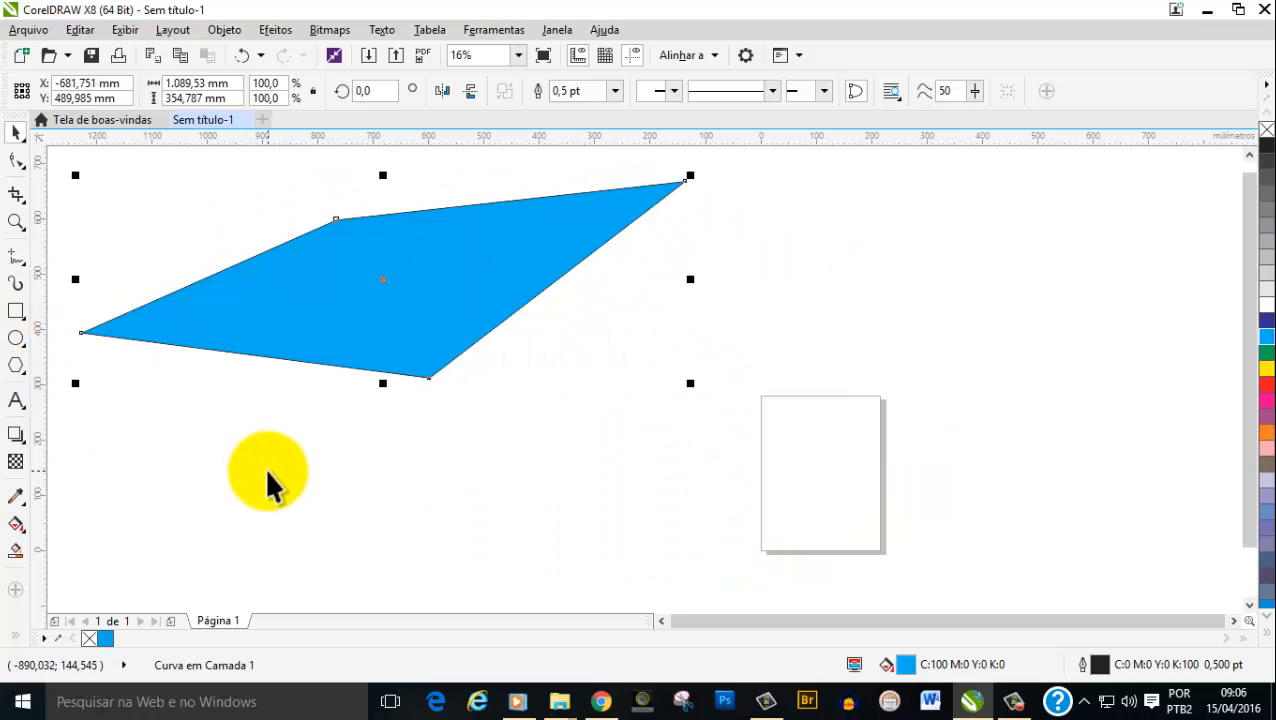
# Create a rectangle matching the page size and fill it with red
pyautogui.scroll(1, 865, 605)
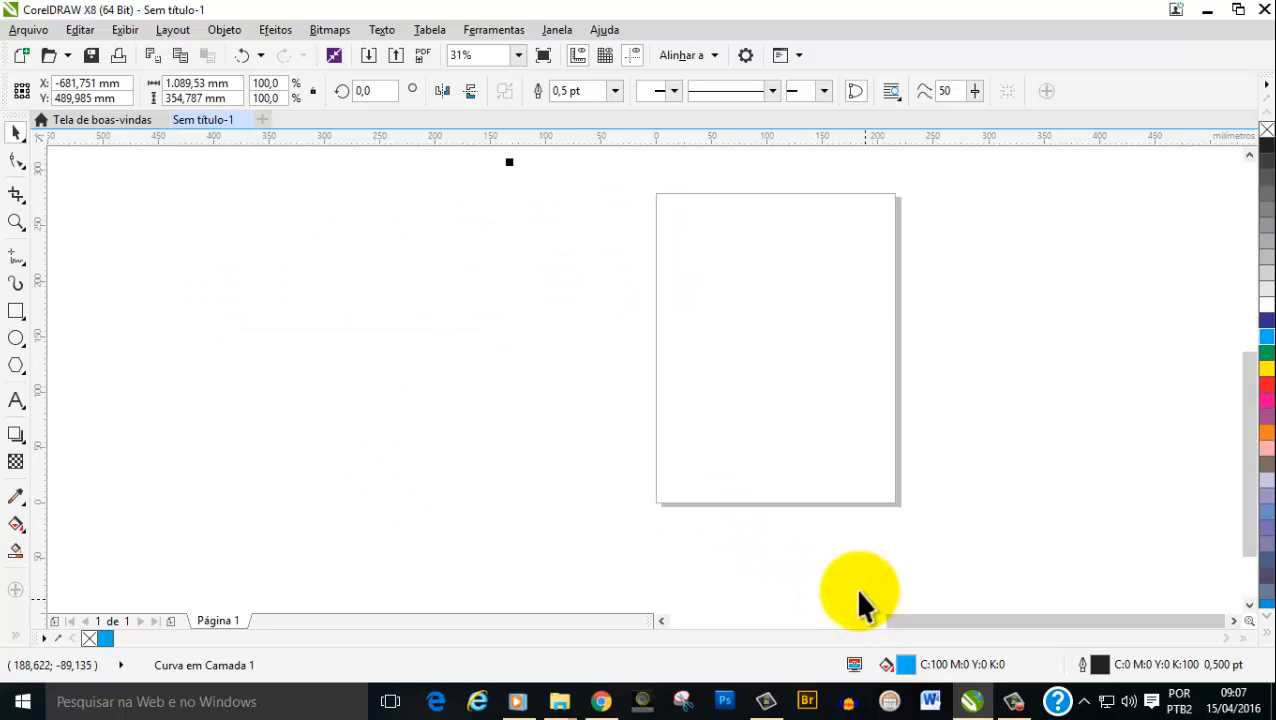
pyautogui.scroll(-1, 833, 570)
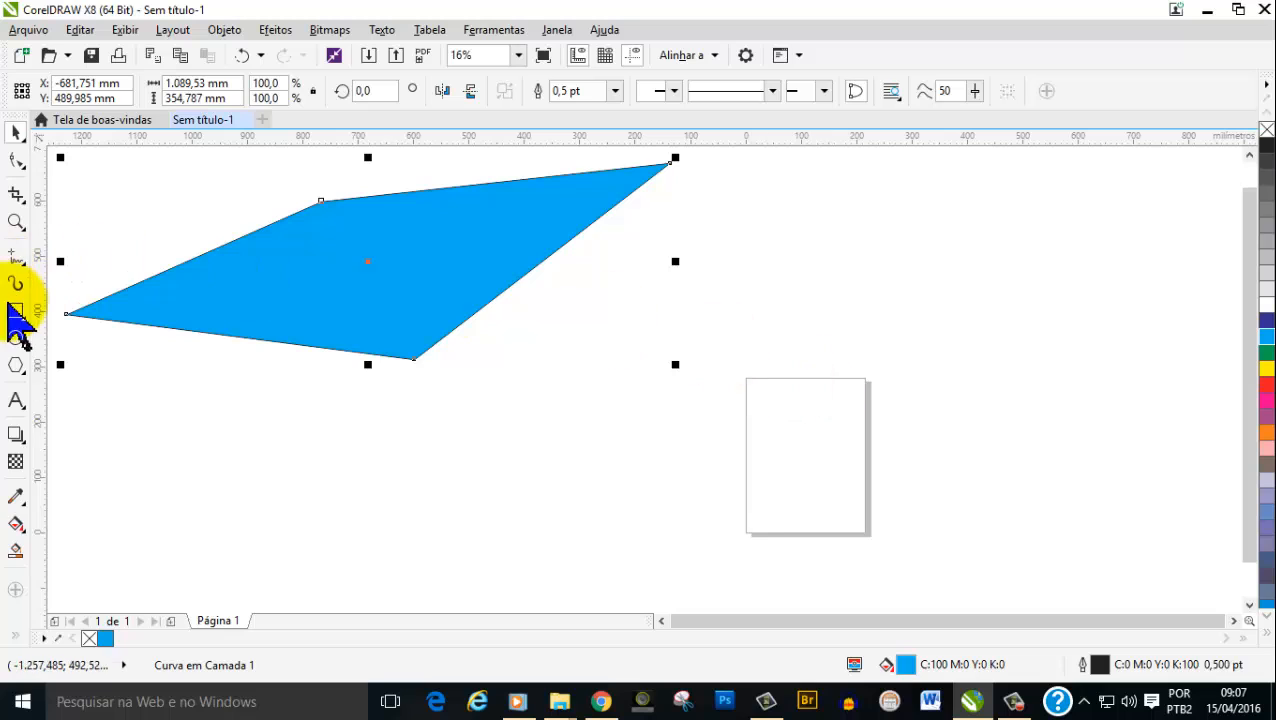
pyautogui.scroll(1, 880, 515)
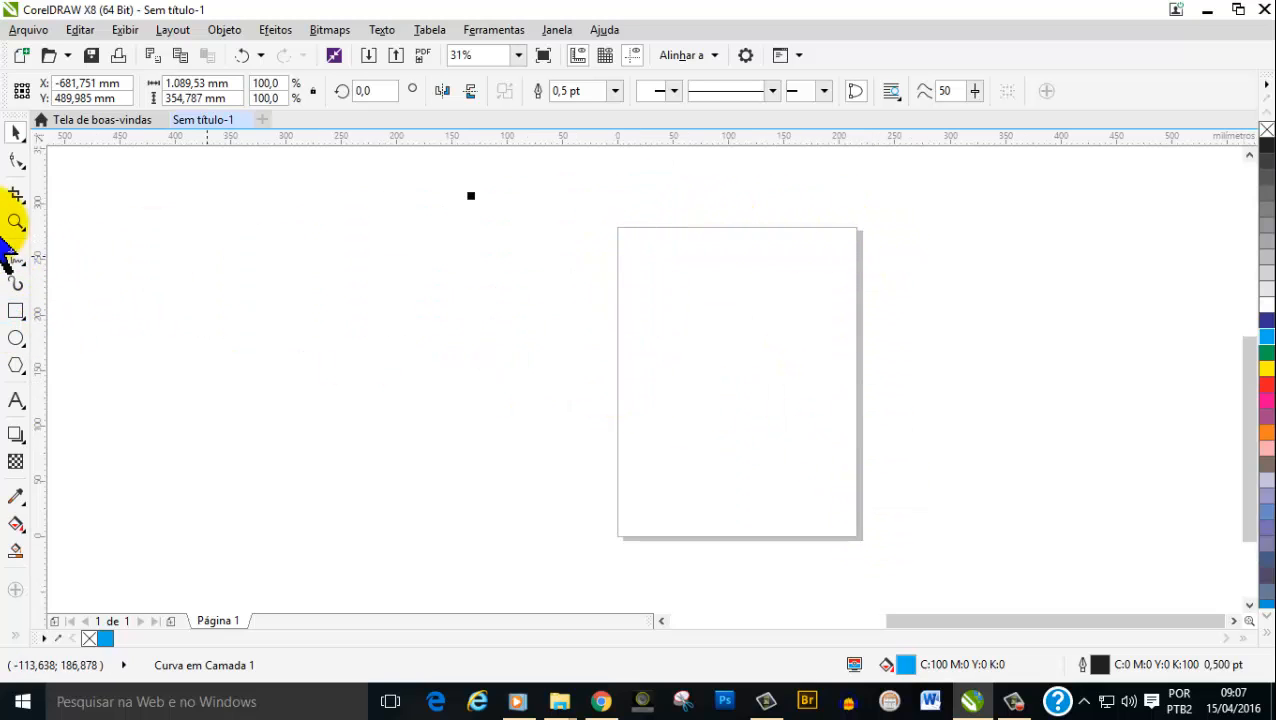
pyautogui.click(16, 312)
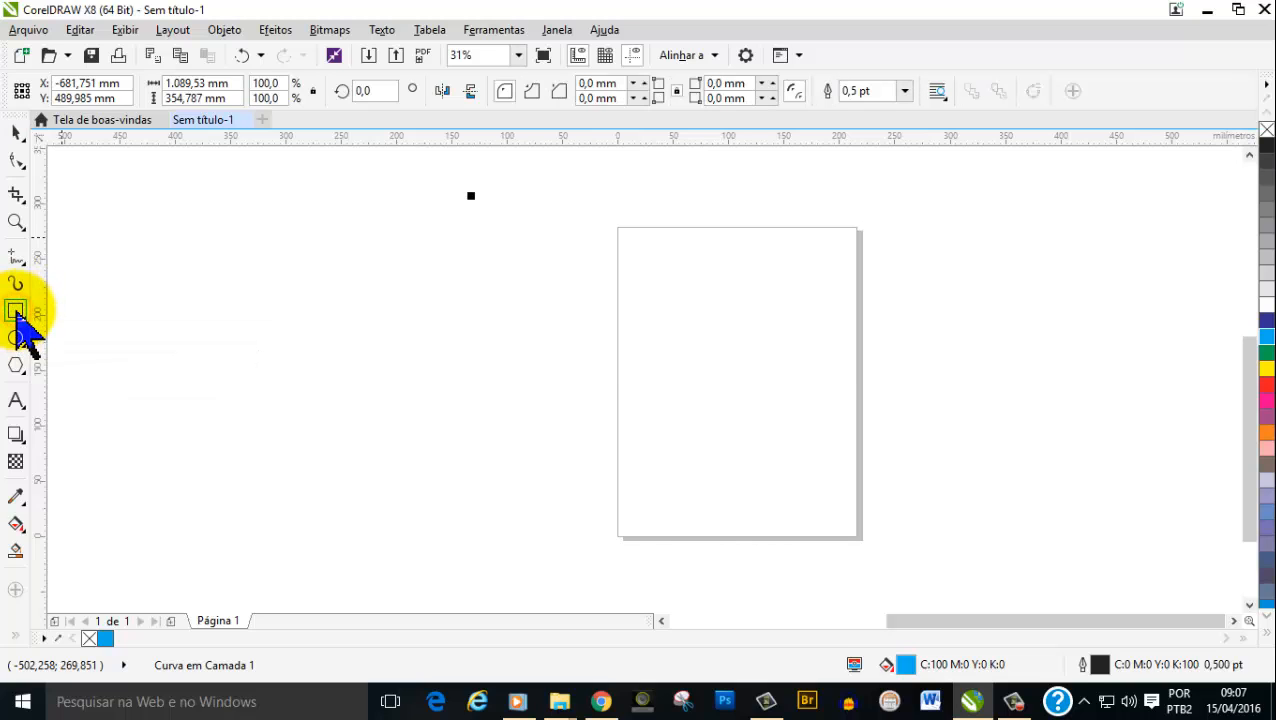
pyautogui.doubleClick(16, 314)
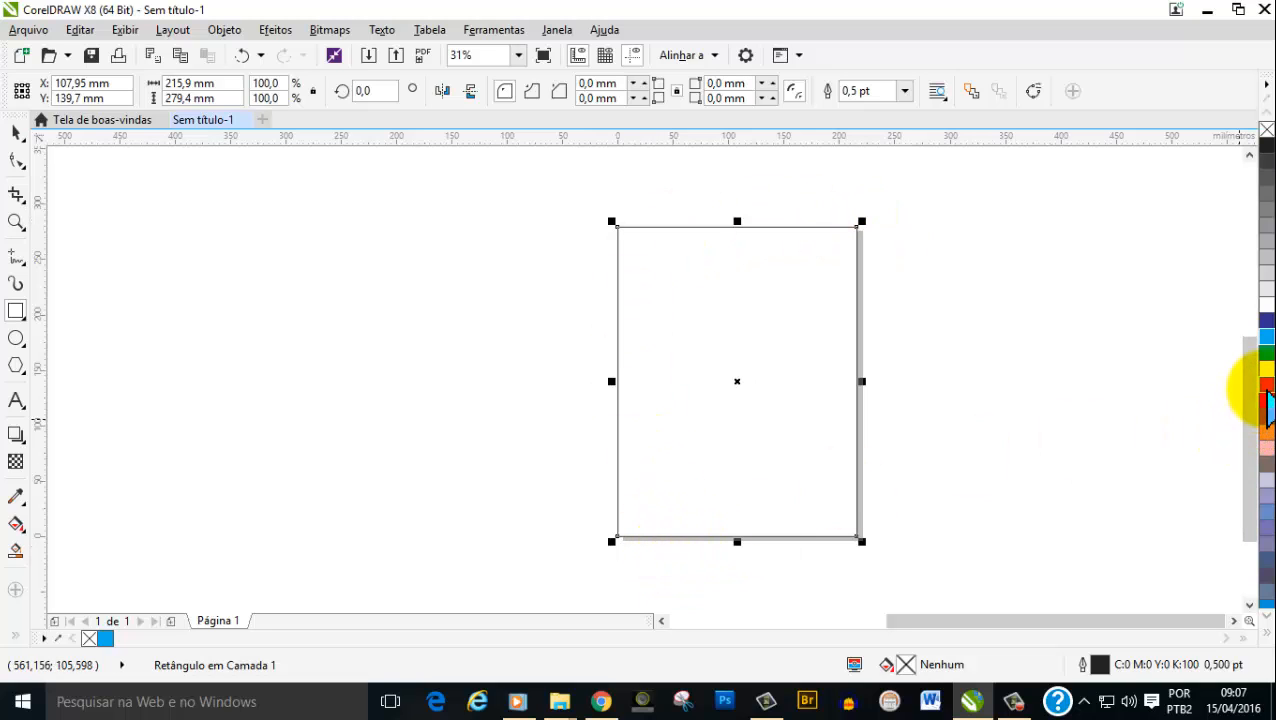
pyautogui.click(1265, 387)
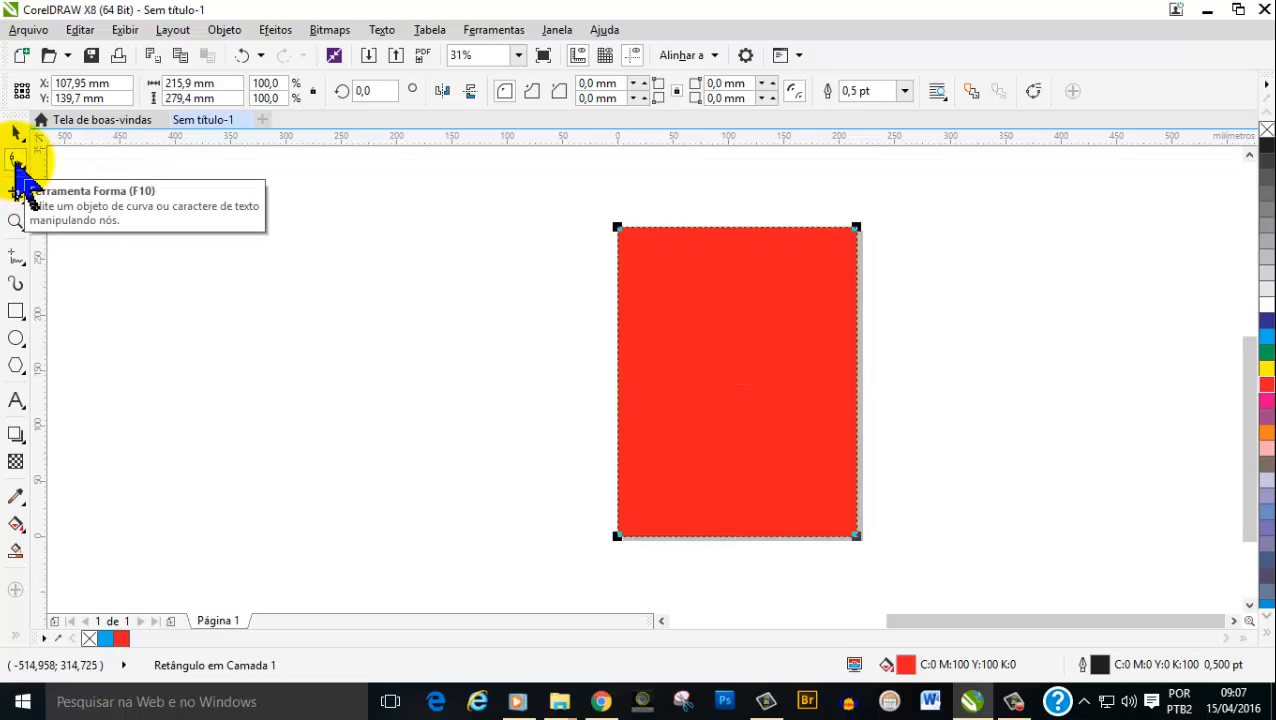
# Convert the red rectangle to curves for node editing with the Shape tool
pyautogui.click(15, 162)
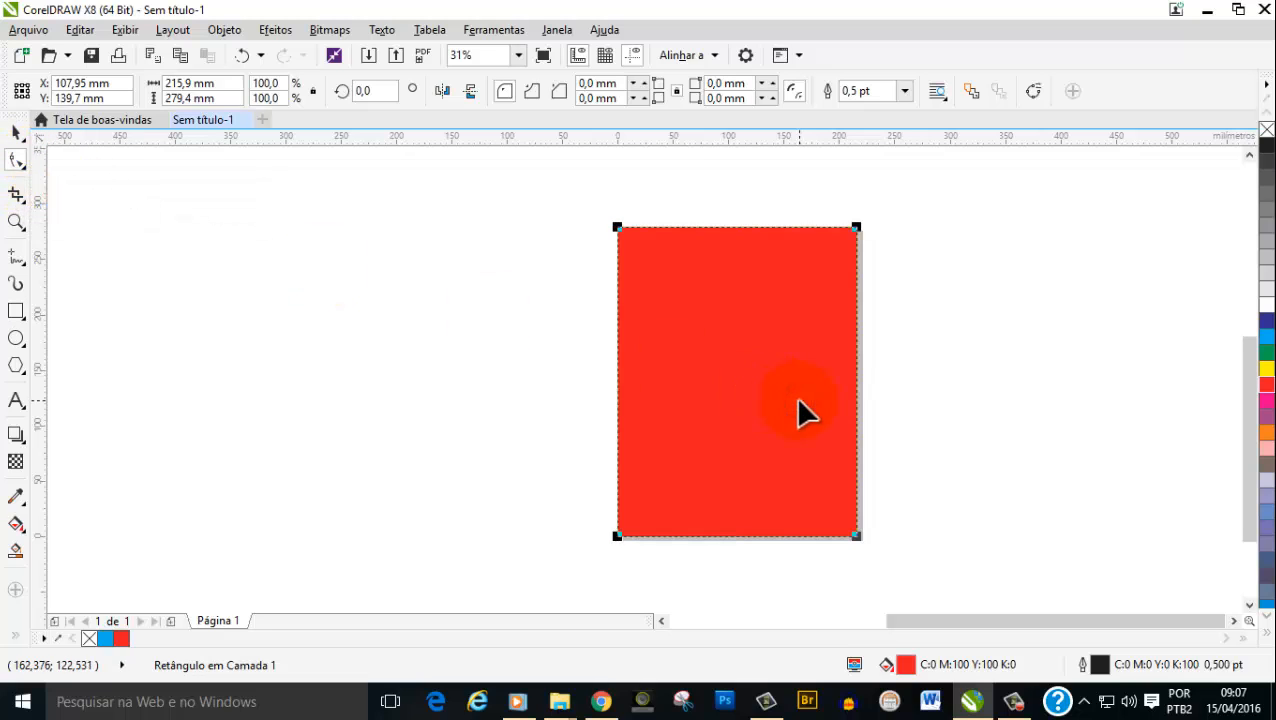
pyautogui.rightClick(797, 399)
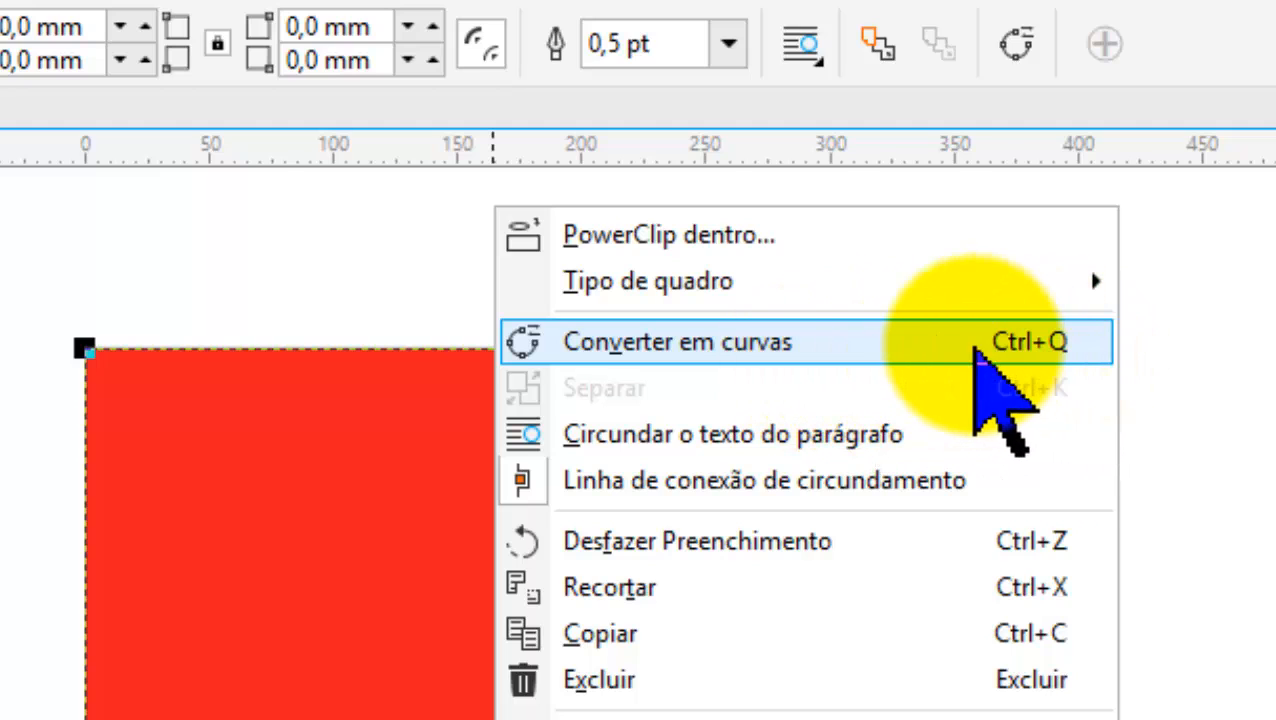
pyautogui.click(765, 343)
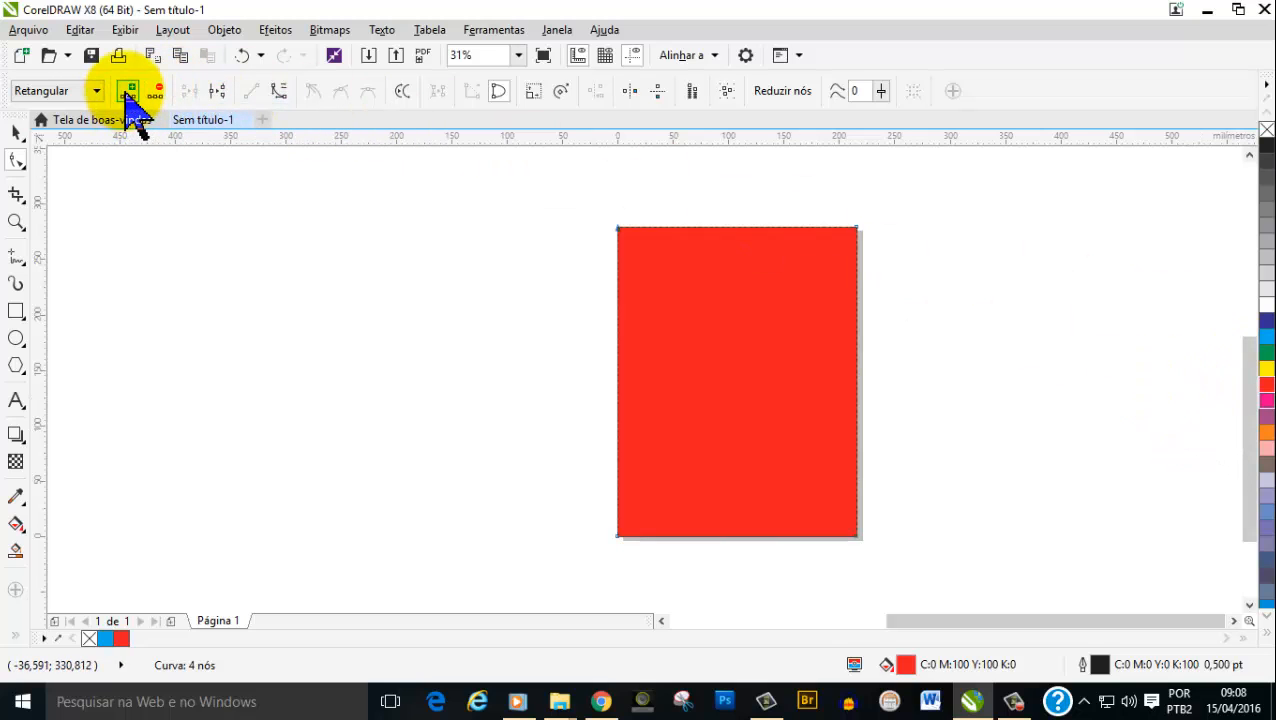
# Add a node near the middle of the red shape's top edge, at about X 111 mm
pyautogui.click(739, 228)
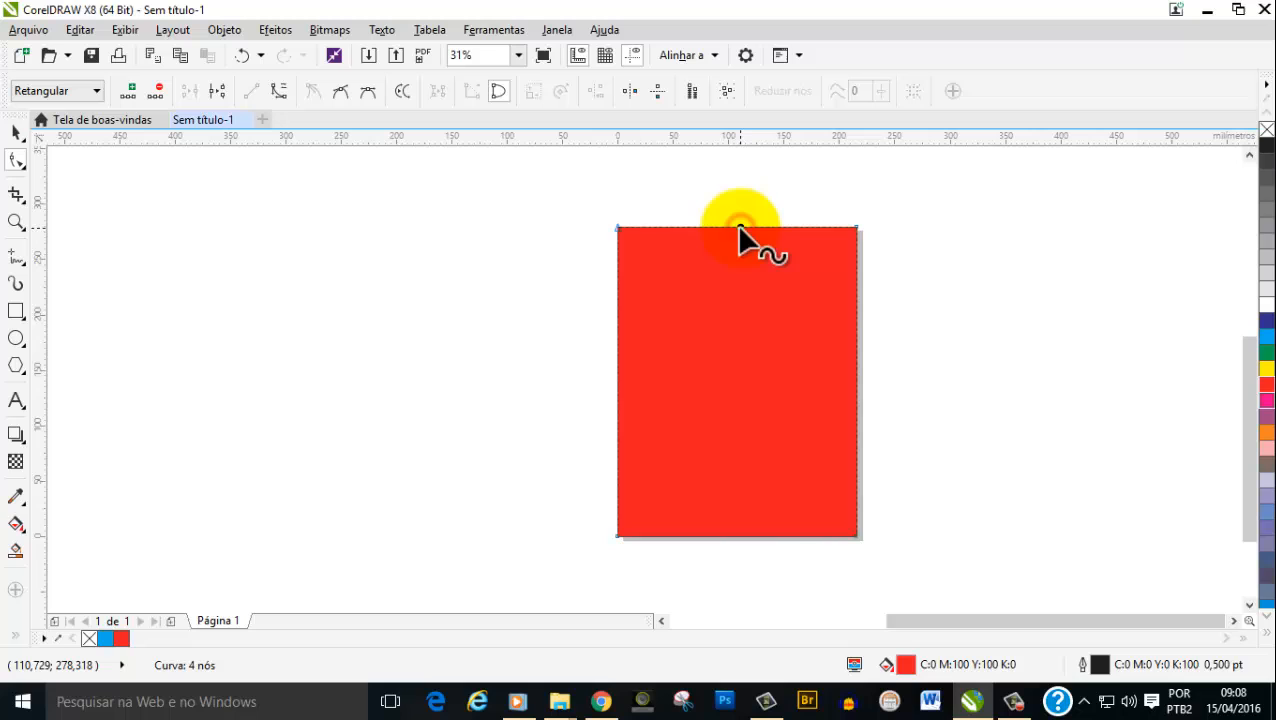
pyautogui.click(136, 93)
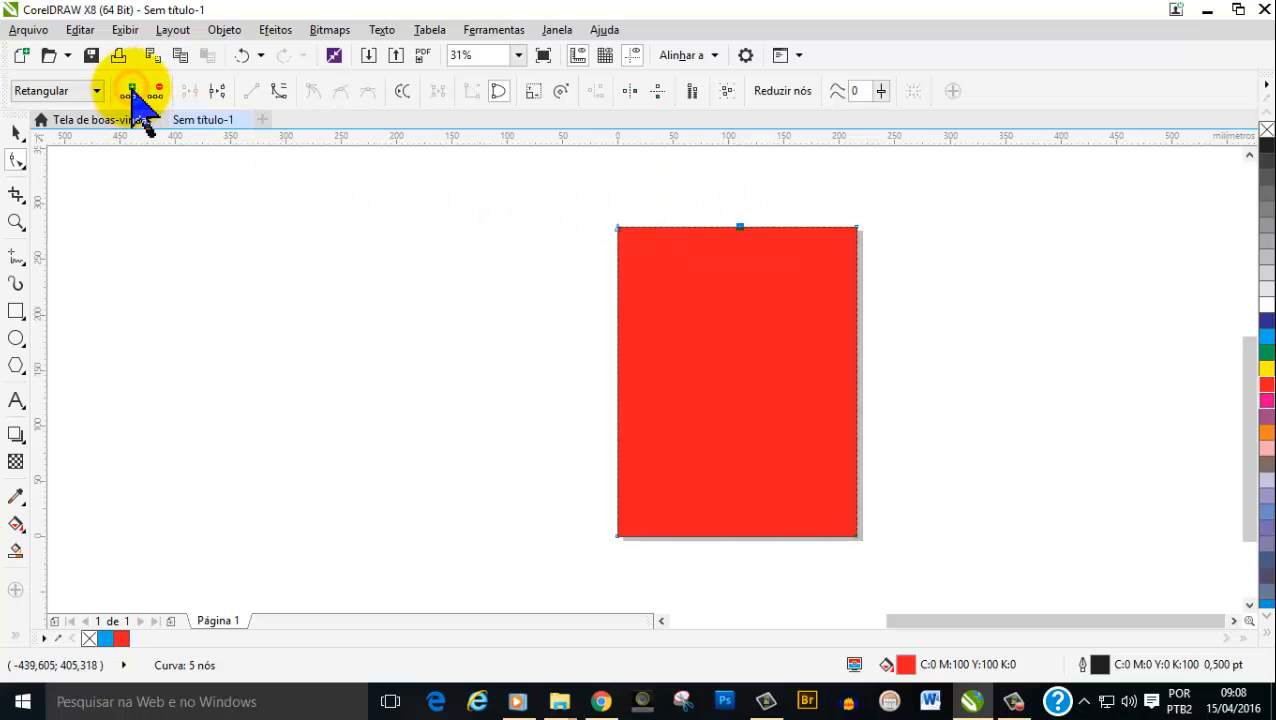
pyautogui.scroll(2, 761, 222)
pyautogui.click(760, 230)
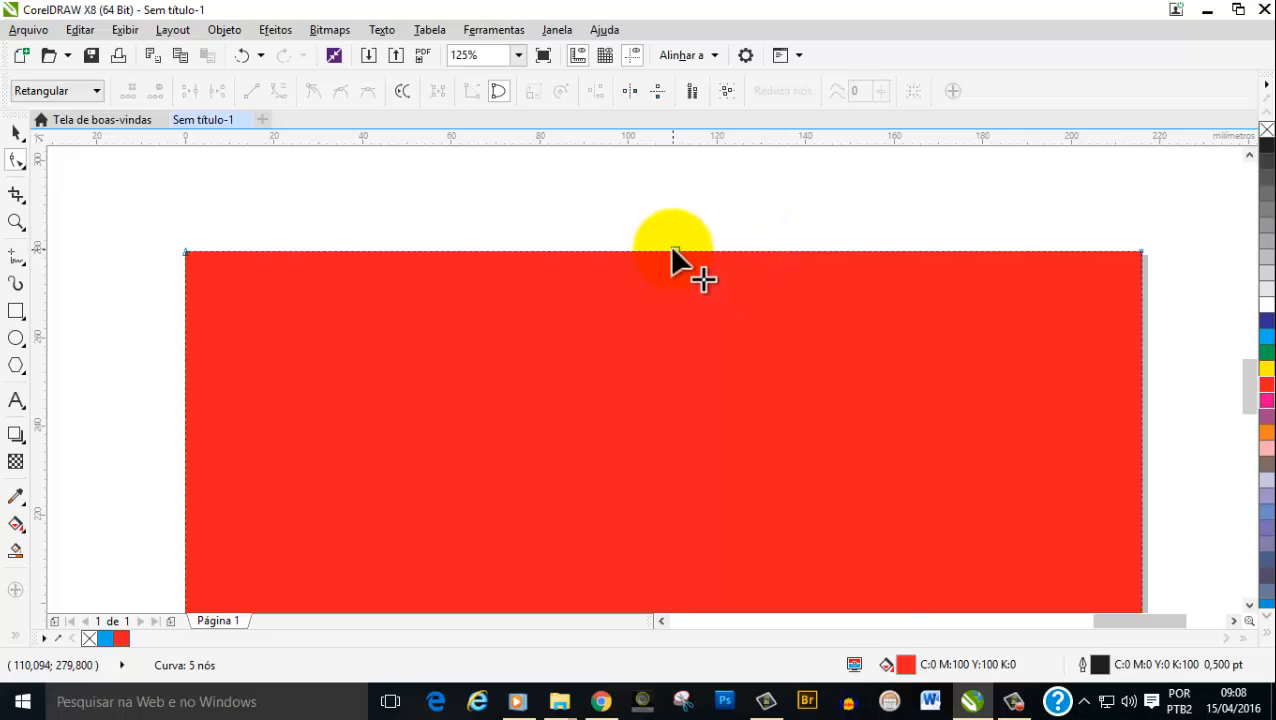
pyautogui.scroll(-2, 676, 260)
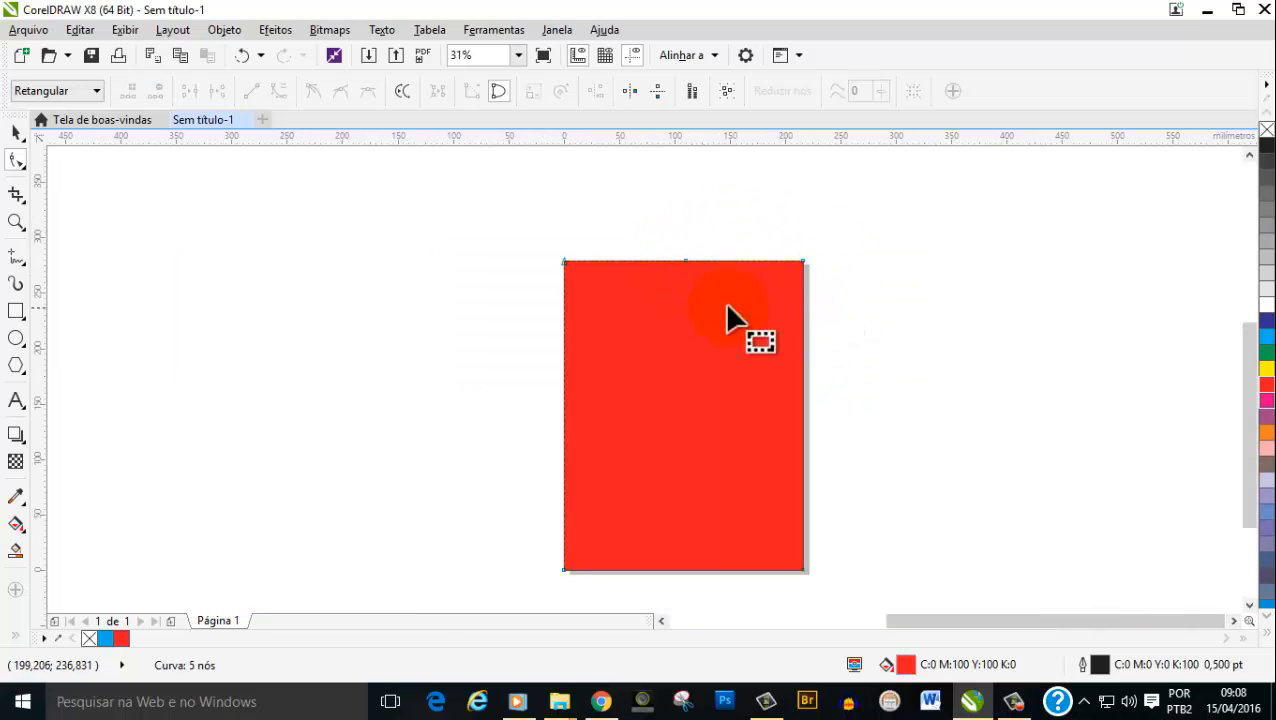
# Pull the new top-edge node straight down to about Y 74 mm to cut a V-shaped notch into the red shape
pyautogui.click(684, 258)
pyautogui.moveTo(684, 258); pyautogui.dragTo(683, 380)
pyautogui.moveTo(684, 457); pyautogui.dragTo(681, 488)
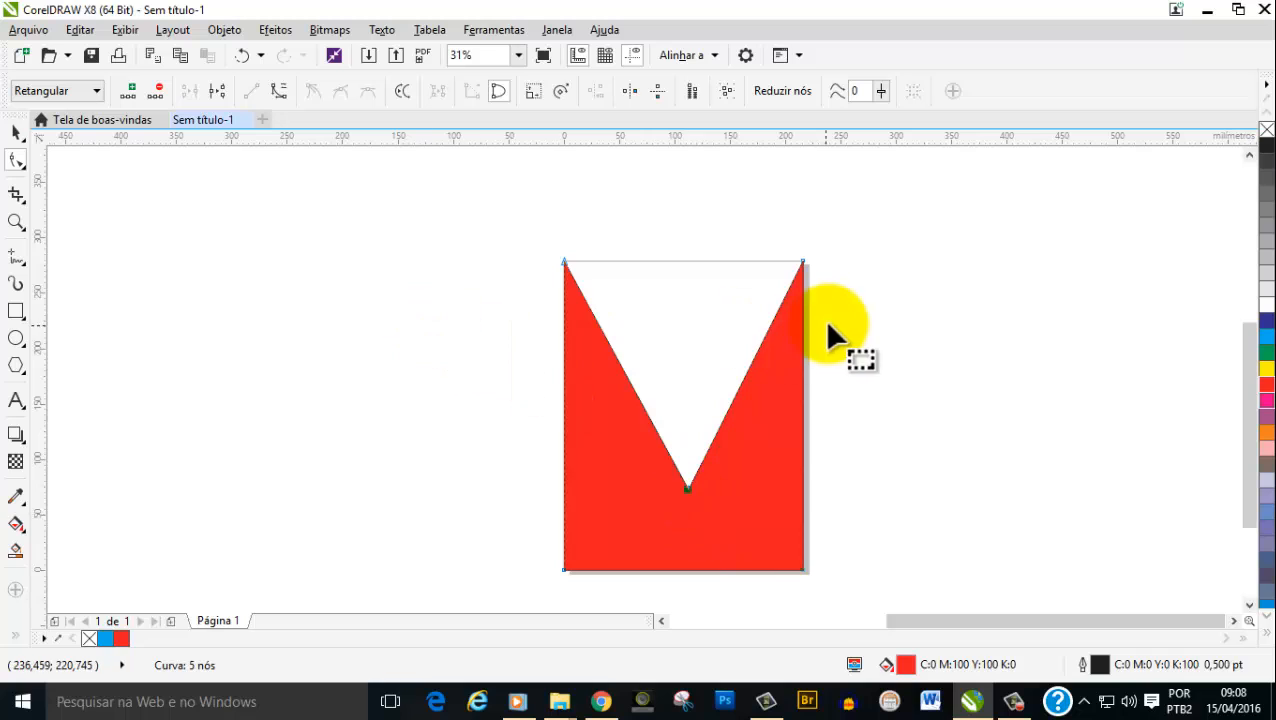
# Add a page-sized rectangle behind the notched red shape and fill it with cyan
pyautogui.click(15, 311)
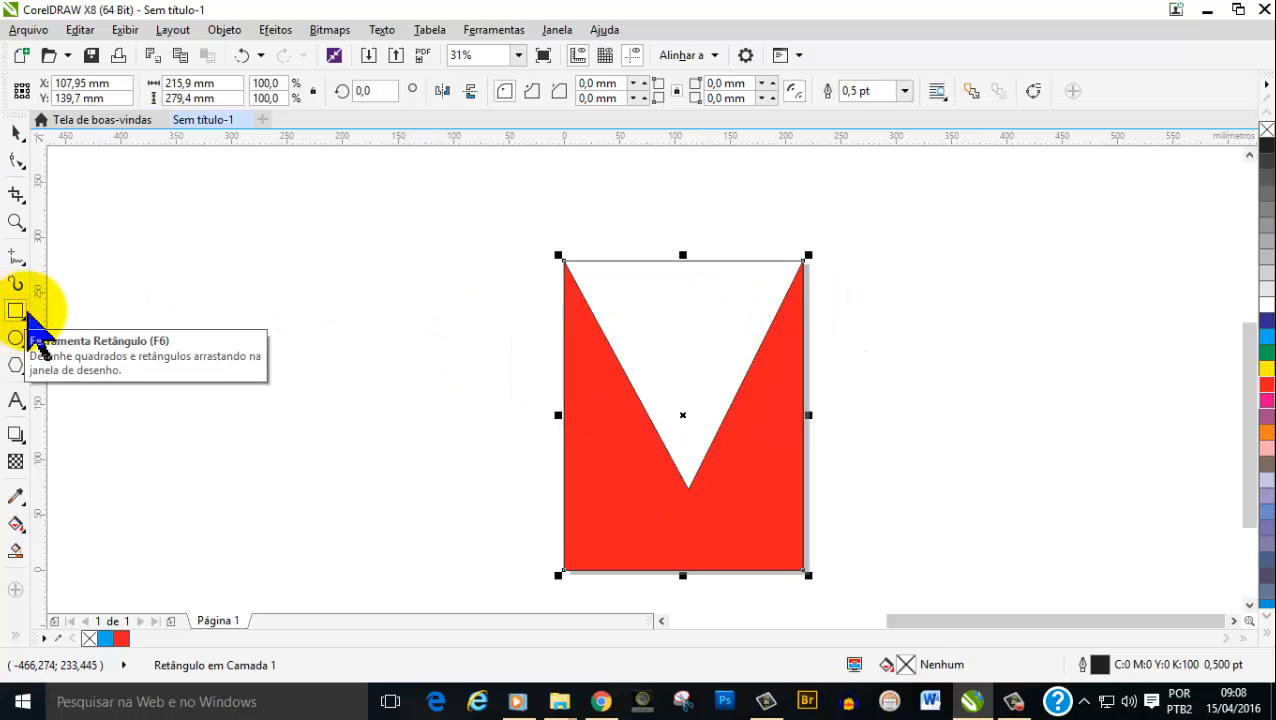
pyautogui.click(1264, 338)
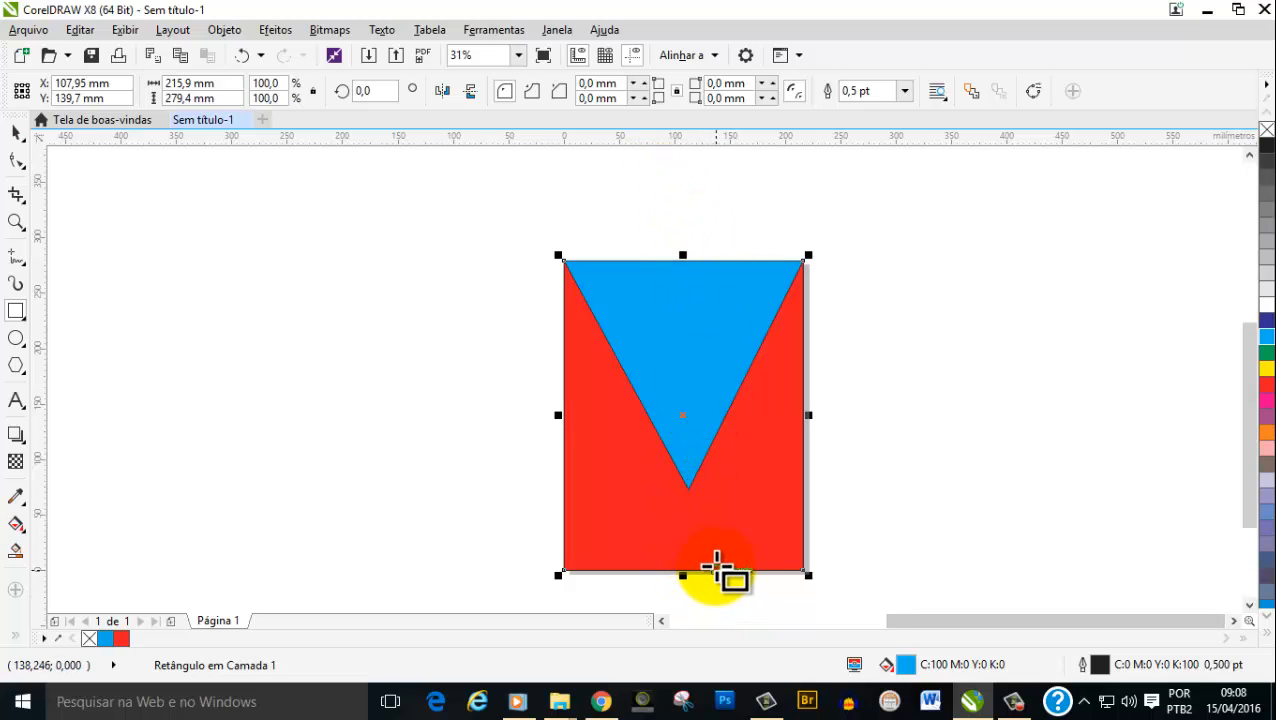
# Move the red shape and the cyan rectangle together off the page's left side, to about X -631, Y 80 mm
pyautogui.scroll(-3, 716, 567)
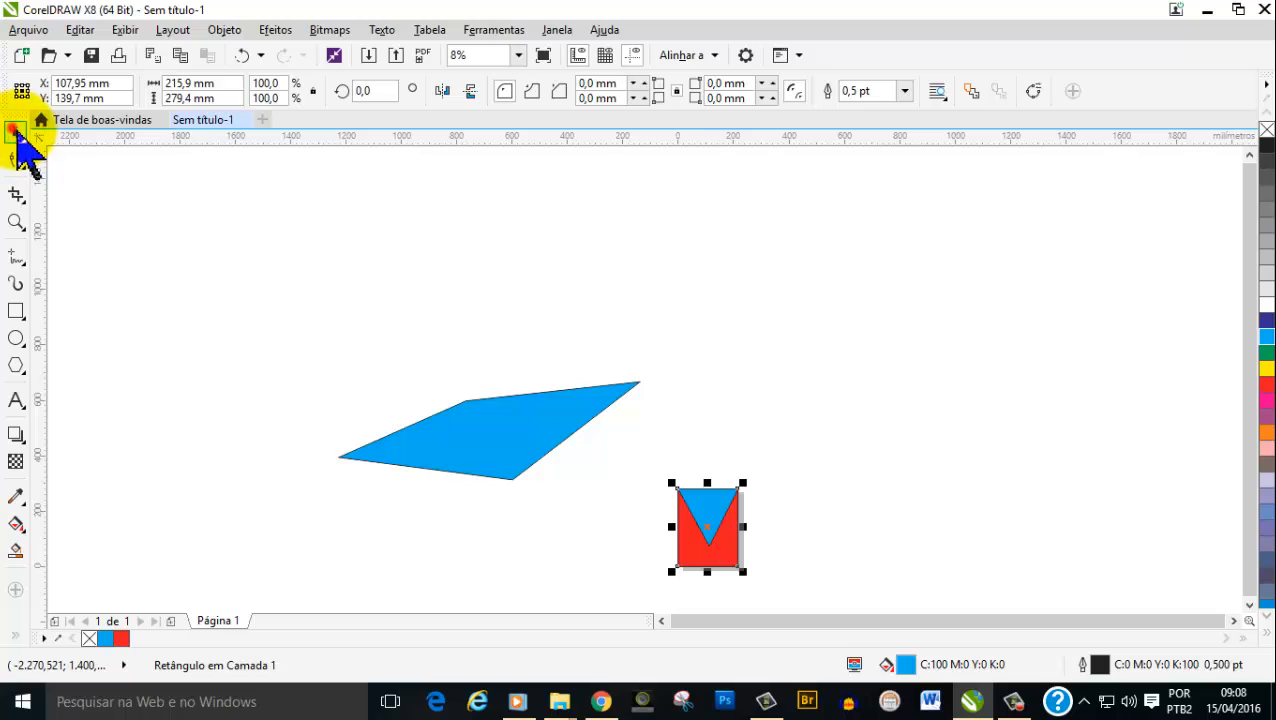
pyautogui.moveTo(632, 441); pyautogui.dragTo(791, 567)
pyautogui.scroll(1, 800, 567)
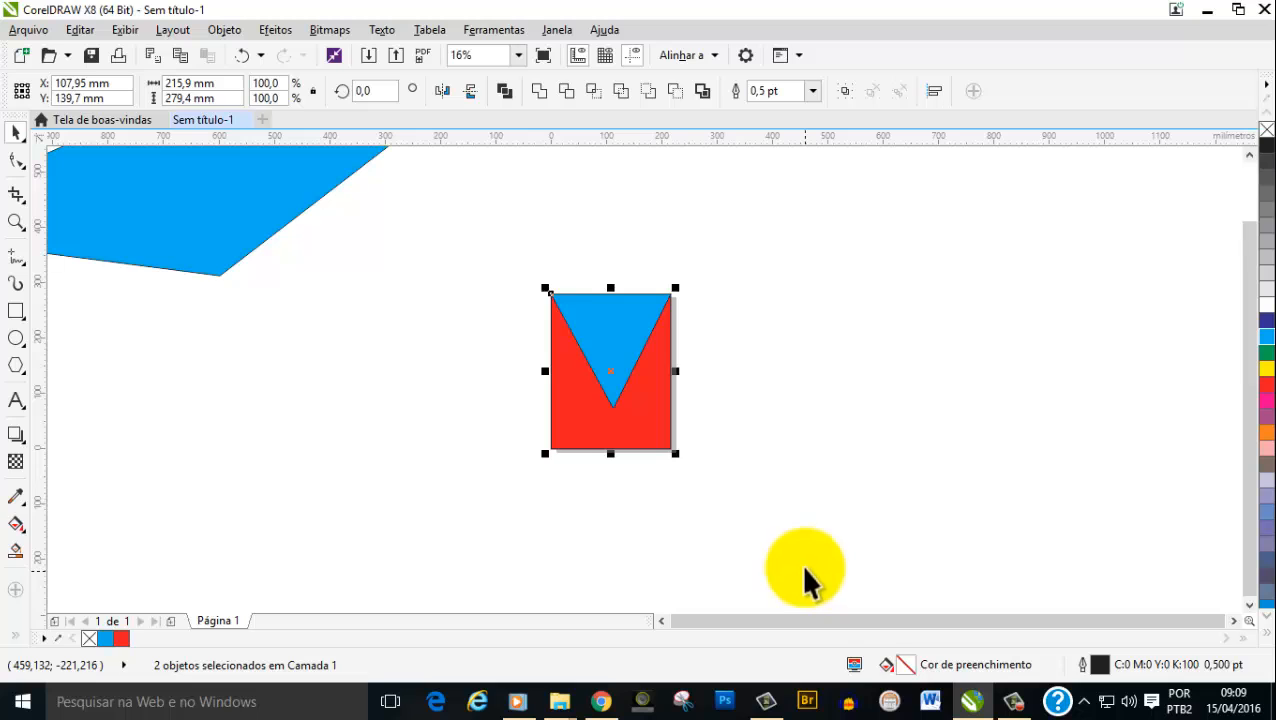
pyautogui.moveTo(610, 371); pyautogui.dragTo(270, 414)
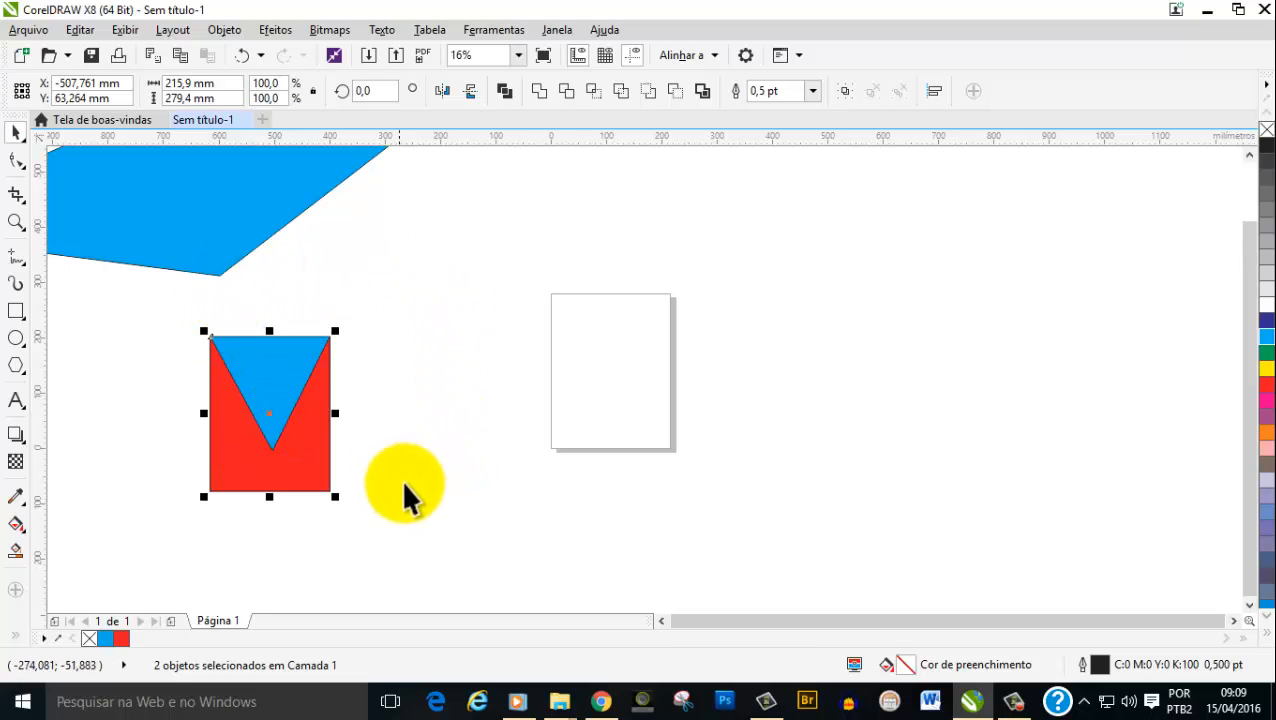
pyautogui.click(661, 621)
pyautogui.moveTo(433, 375); pyautogui.dragTo(433, 375)
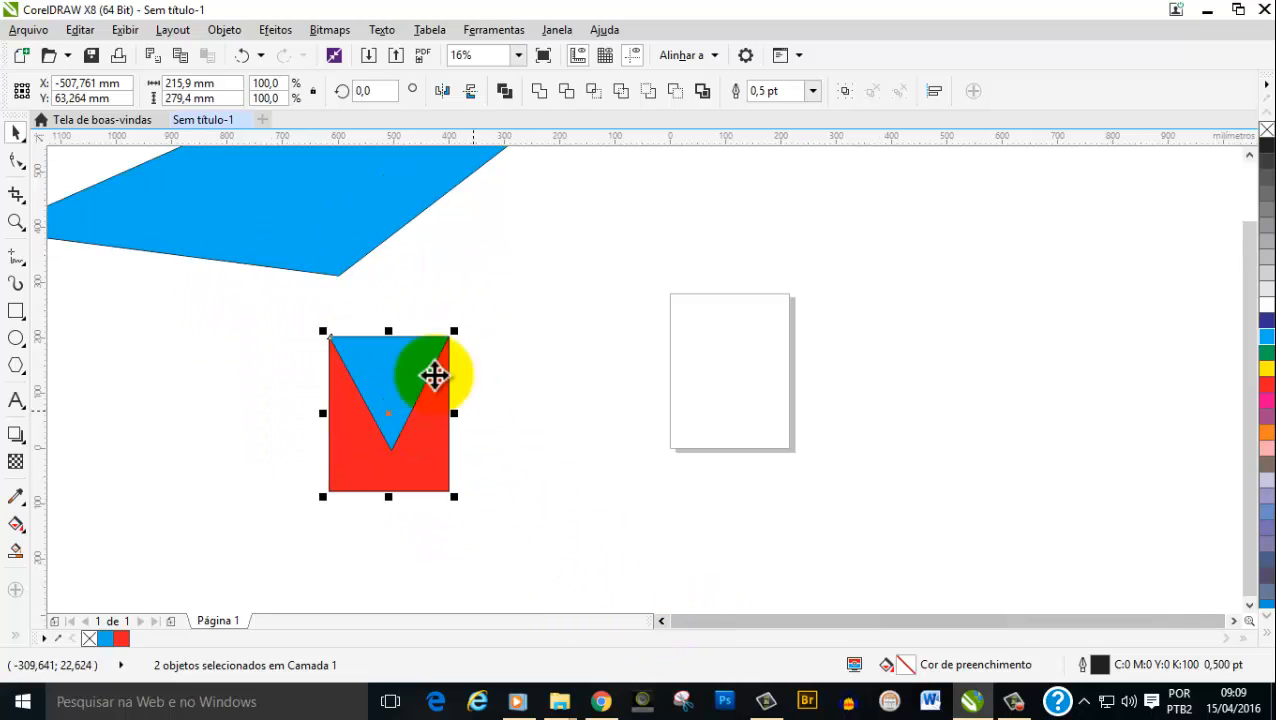
pyautogui.moveTo(405, 420); pyautogui.dragTo(341, 410)
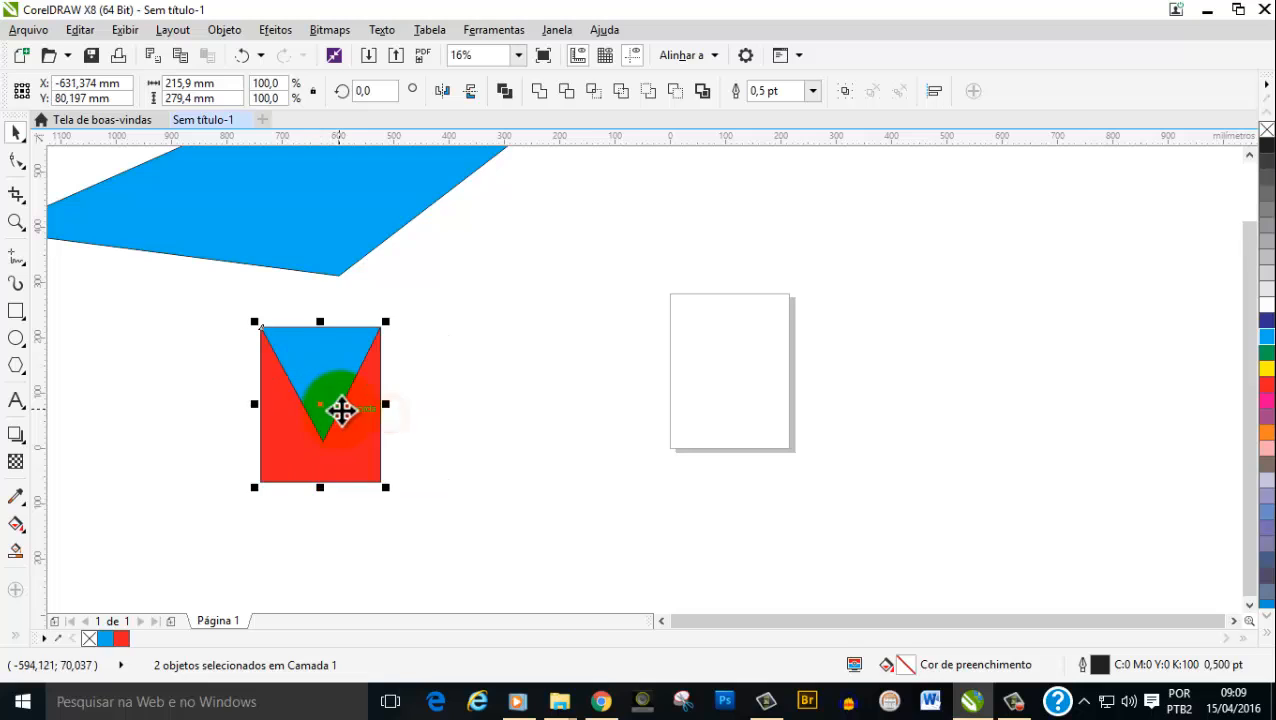
pyautogui.click(572, 407)
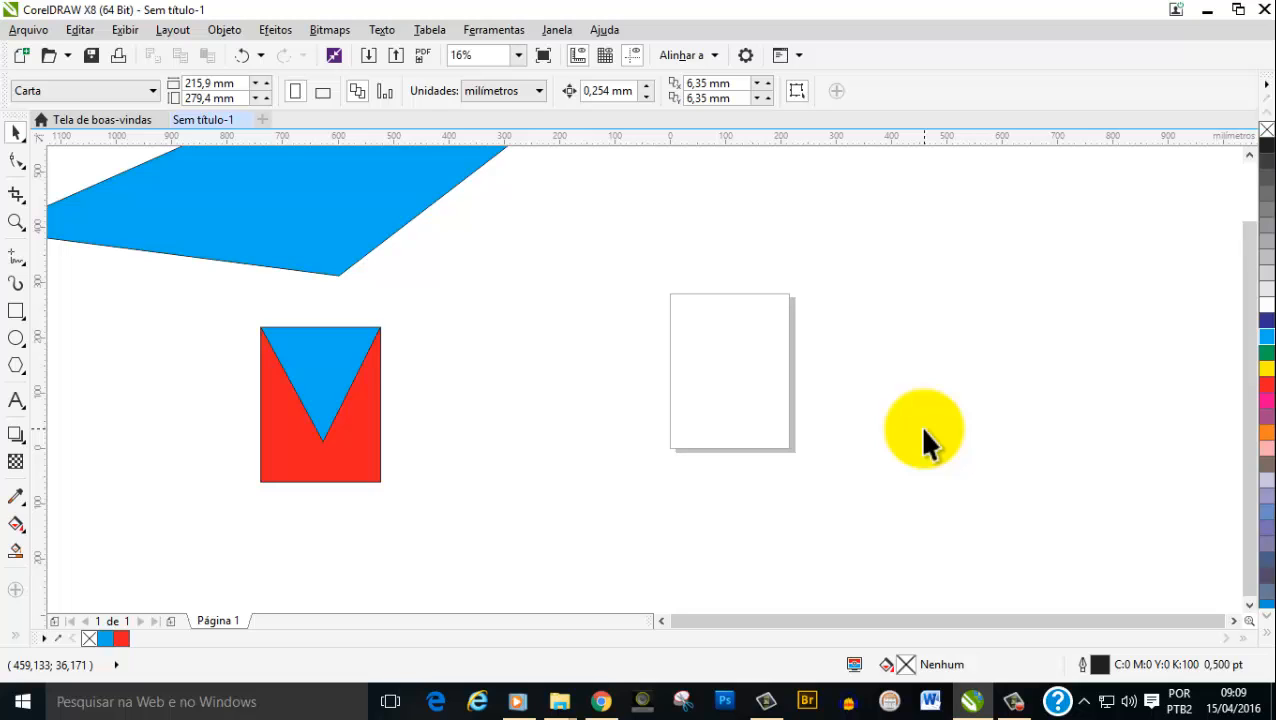
# Create a page-sized rectangle with a cyan fill on the empty page and convert it to curves
pyautogui.doubleClick(17, 312)
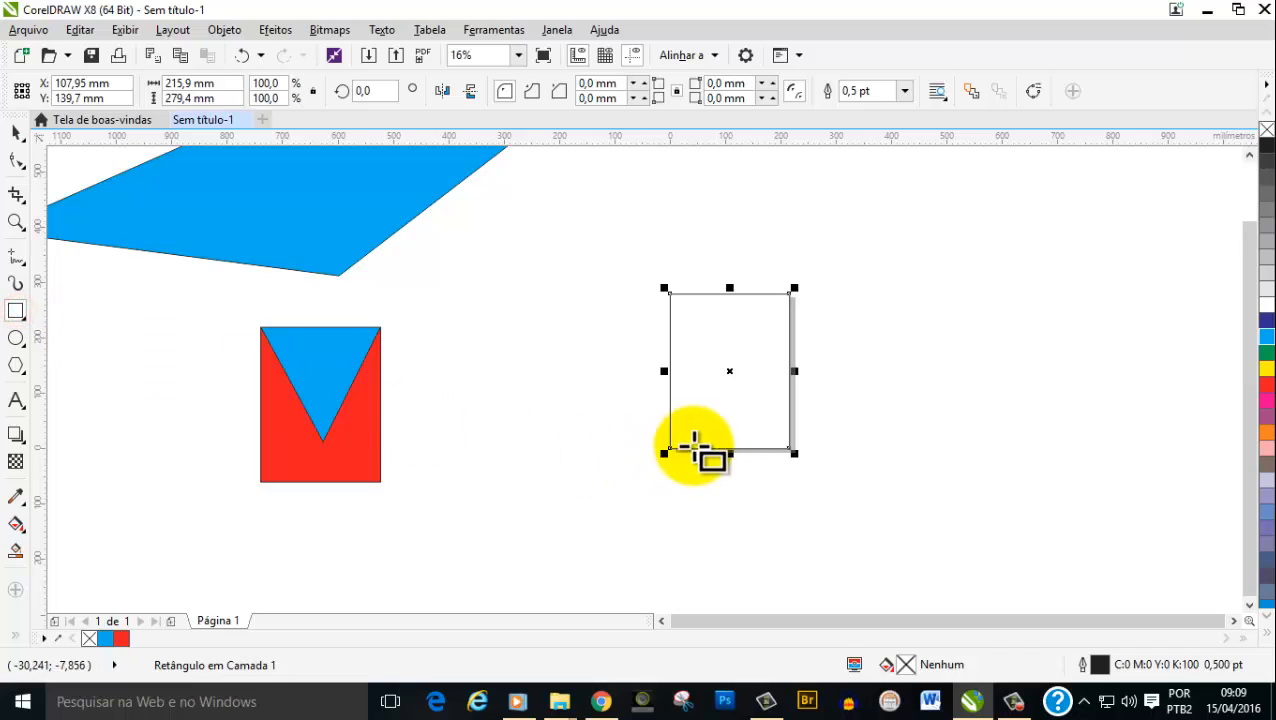
pyautogui.scroll(2, 695, 447)
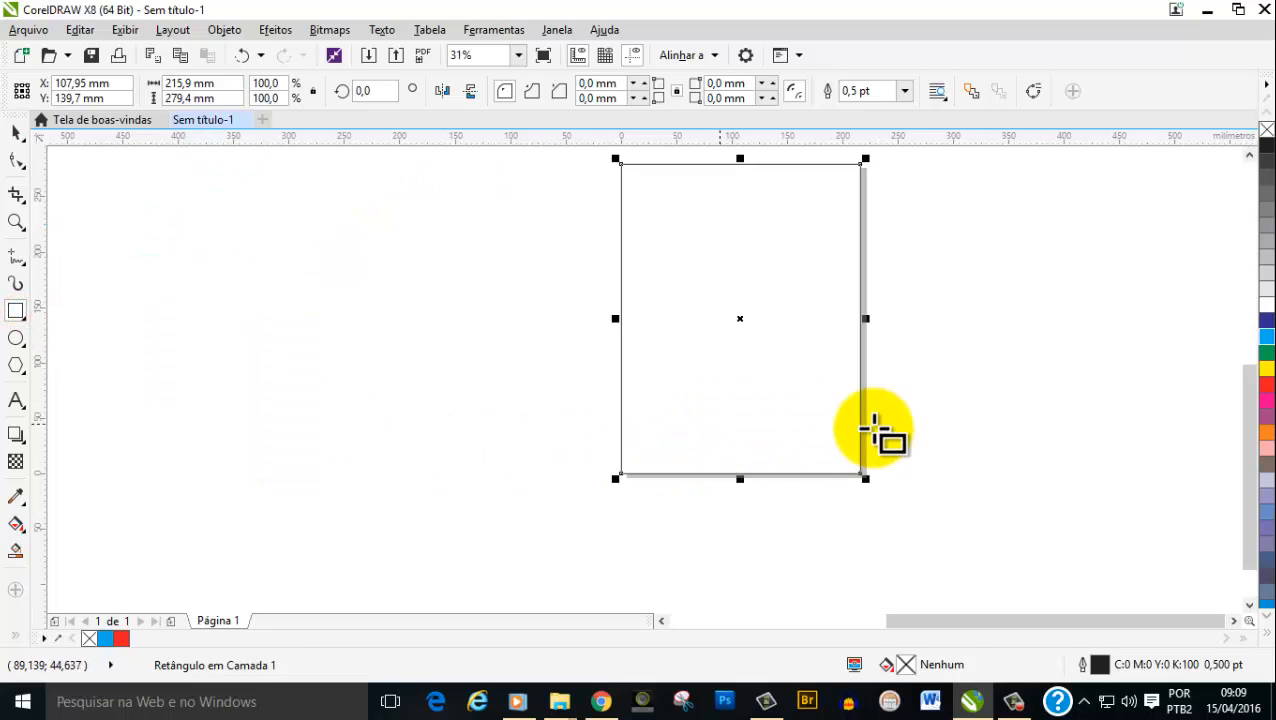
pyautogui.click(1268, 344)
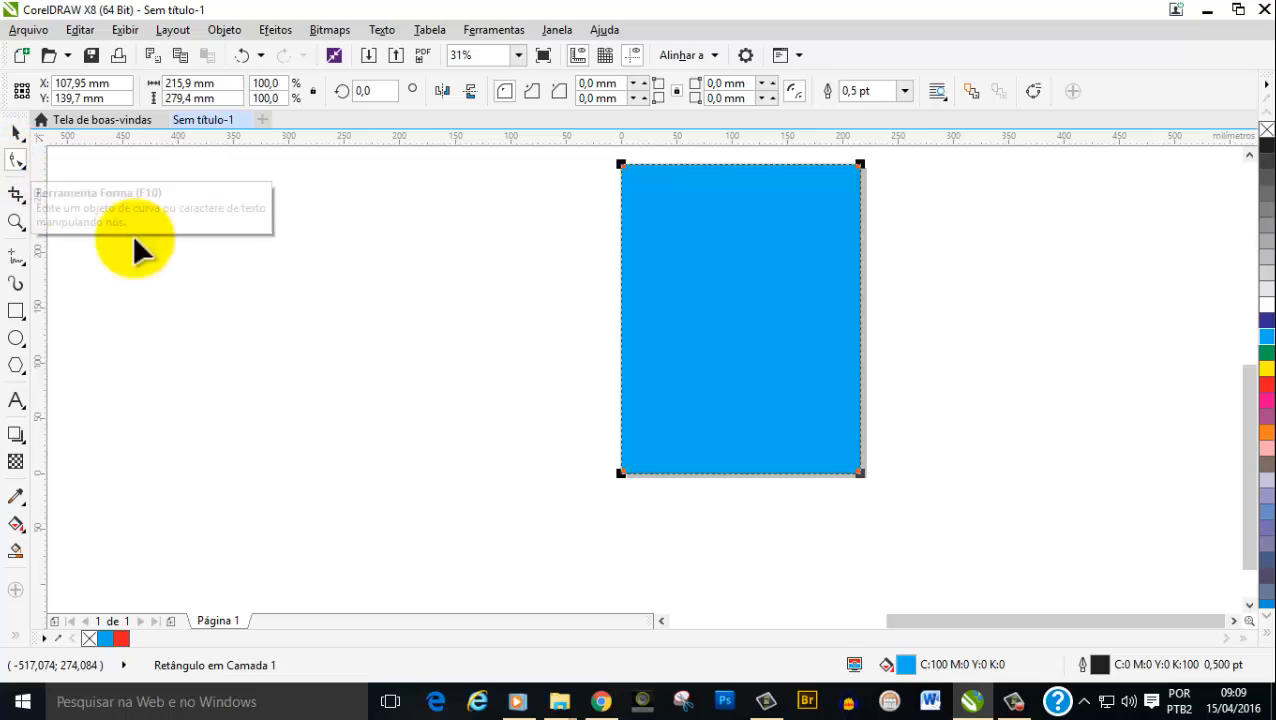
pyautogui.rightClick(759, 342)
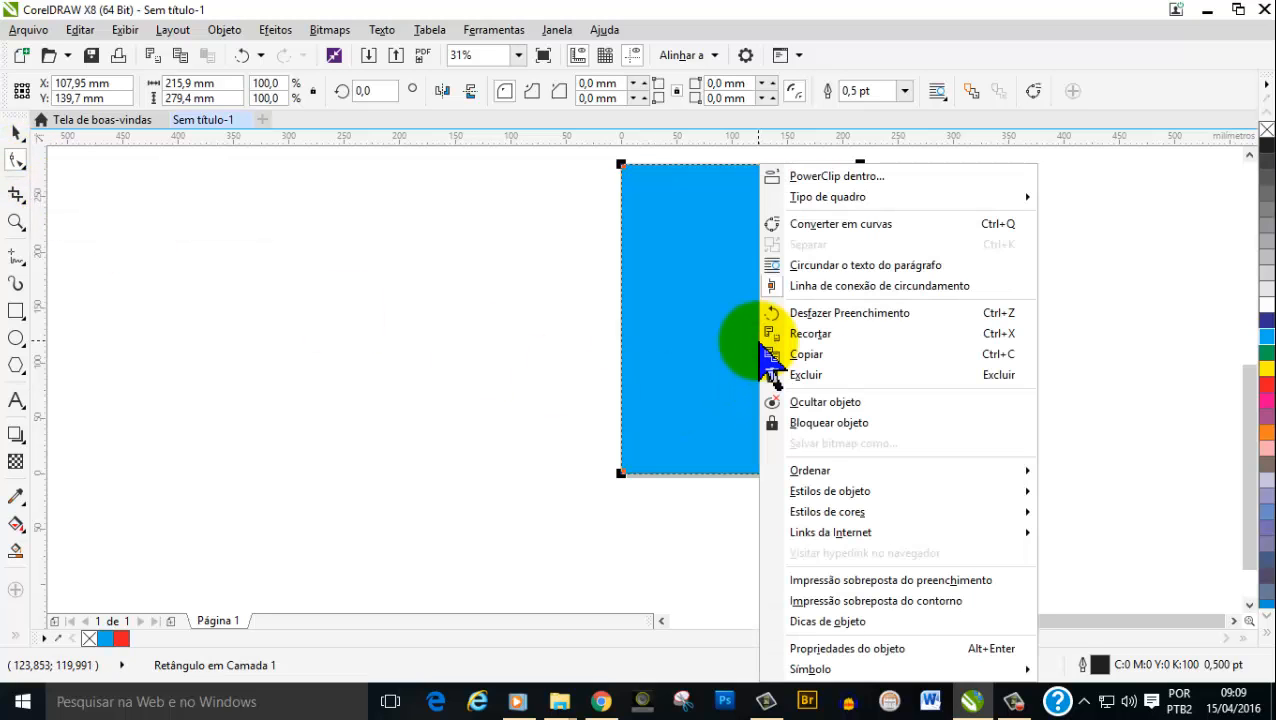
pyautogui.click(845, 224)
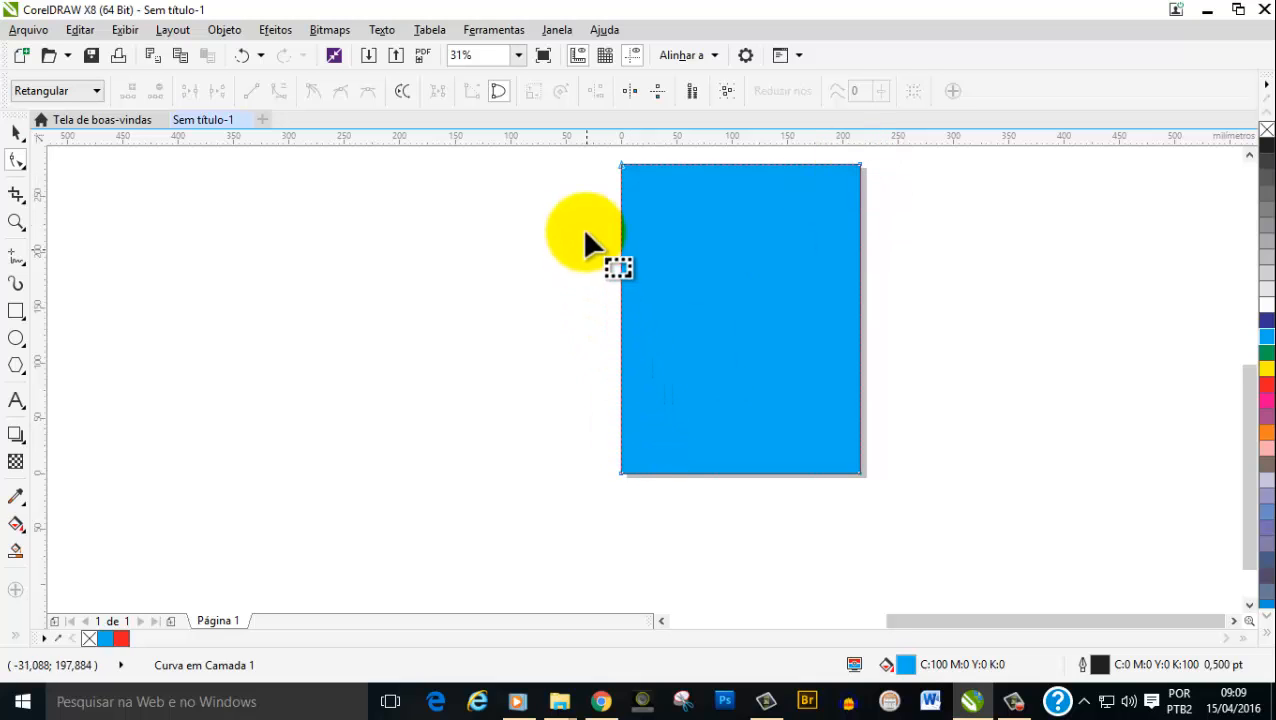
# Slope the cyan shape's top edge by lowering its upper-left node to about Y 90 mm and its upper-right node to about Y 163 mm
pyautogui.moveTo(621, 164); pyautogui.dragTo(621, 300)
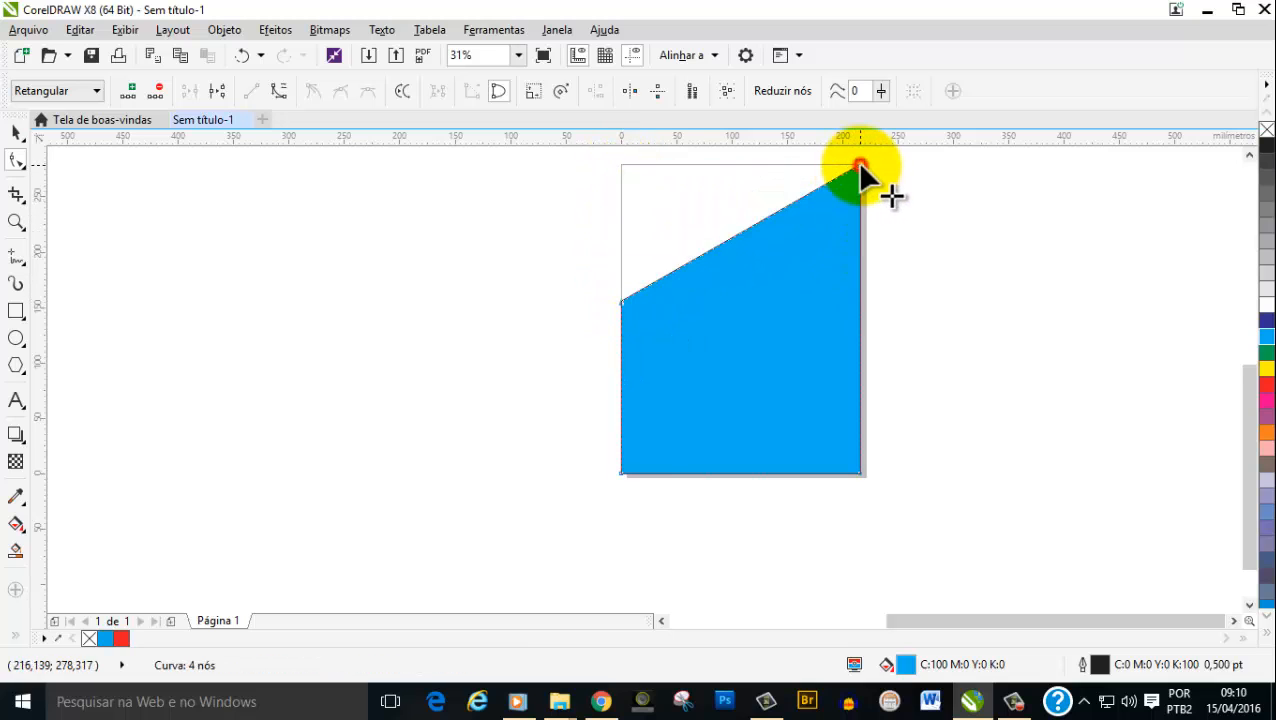
pyautogui.moveTo(857, 163); pyautogui.dragTo(858, 293)
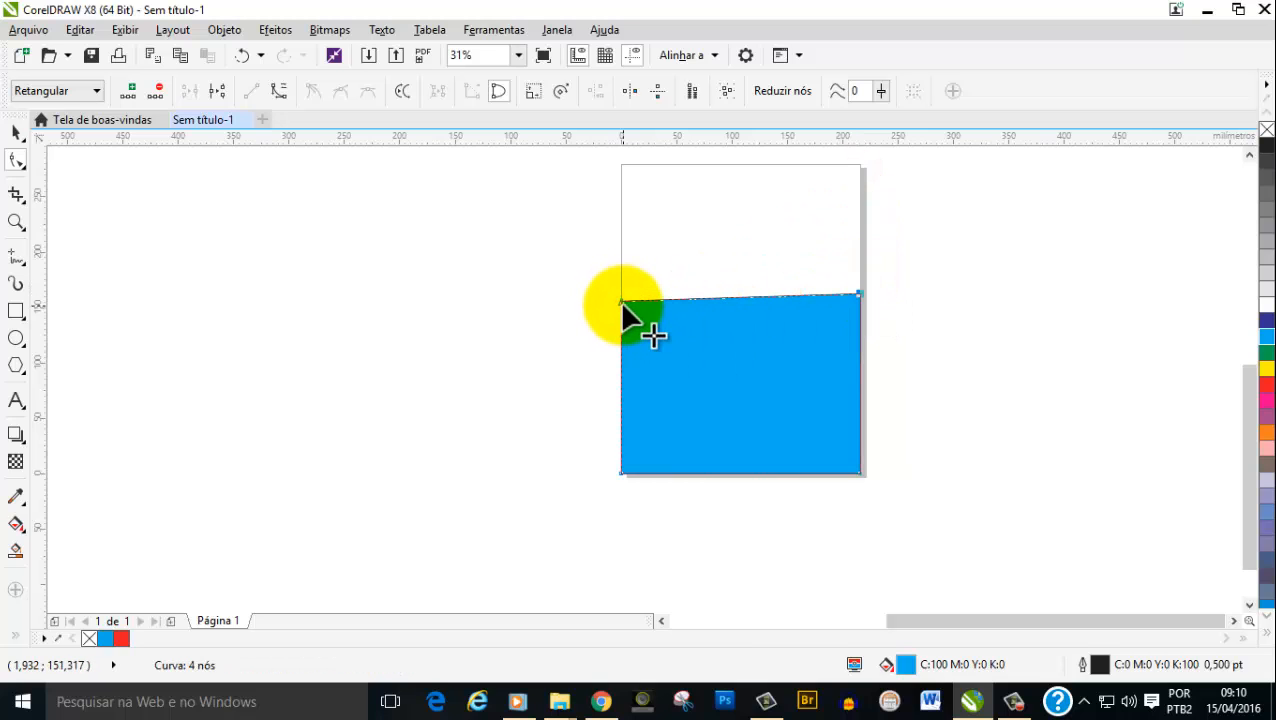
pyautogui.moveTo(621, 300); pyautogui.dragTo(622, 374)
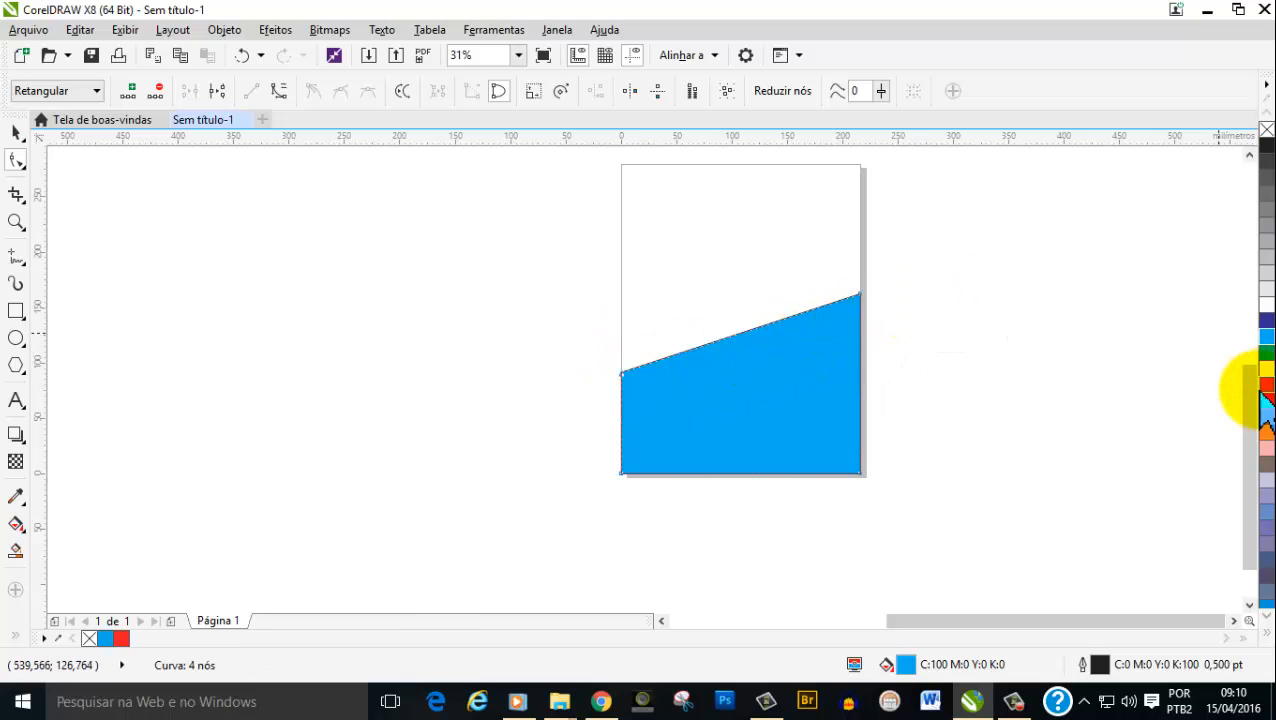
# Convert the cyan shape's sloped straight top edge into a curve segment with control handles
pyautogui.scroll(1, 1250, 410)
pyautogui.moveTo(1246, 398); pyautogui.dragTo(1245, 383)
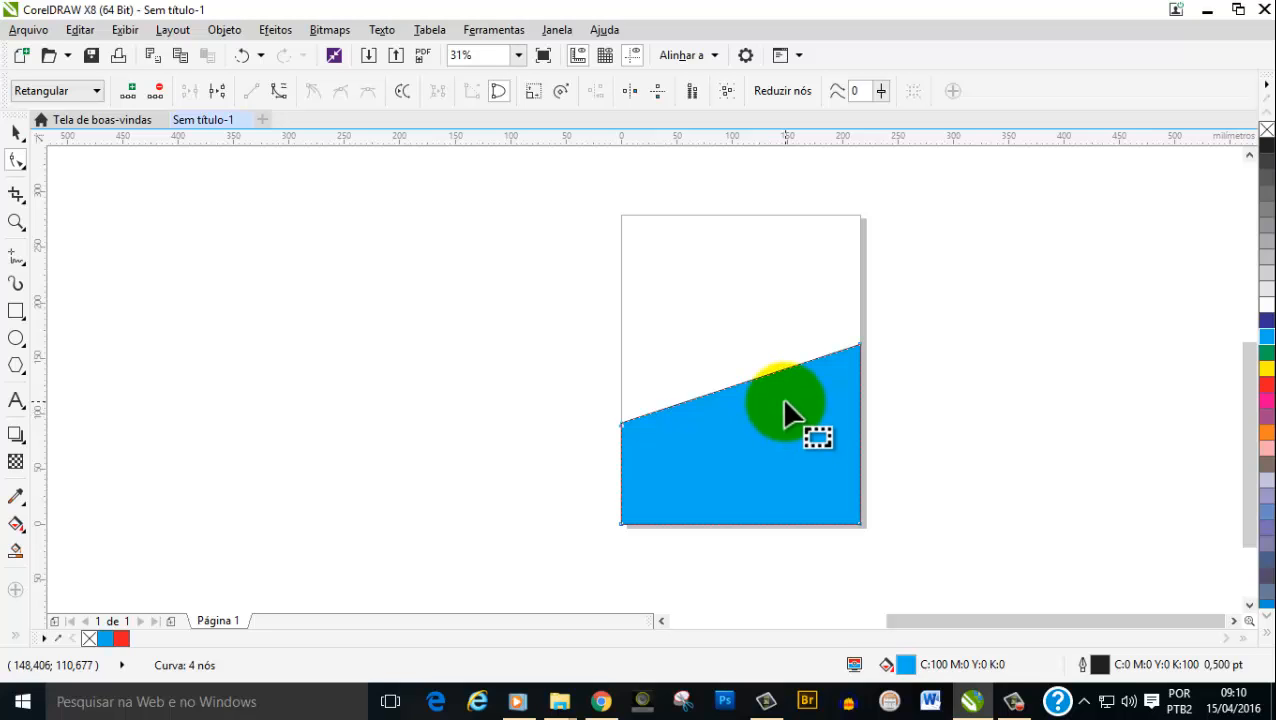
pyautogui.scroll(1, 783, 401)
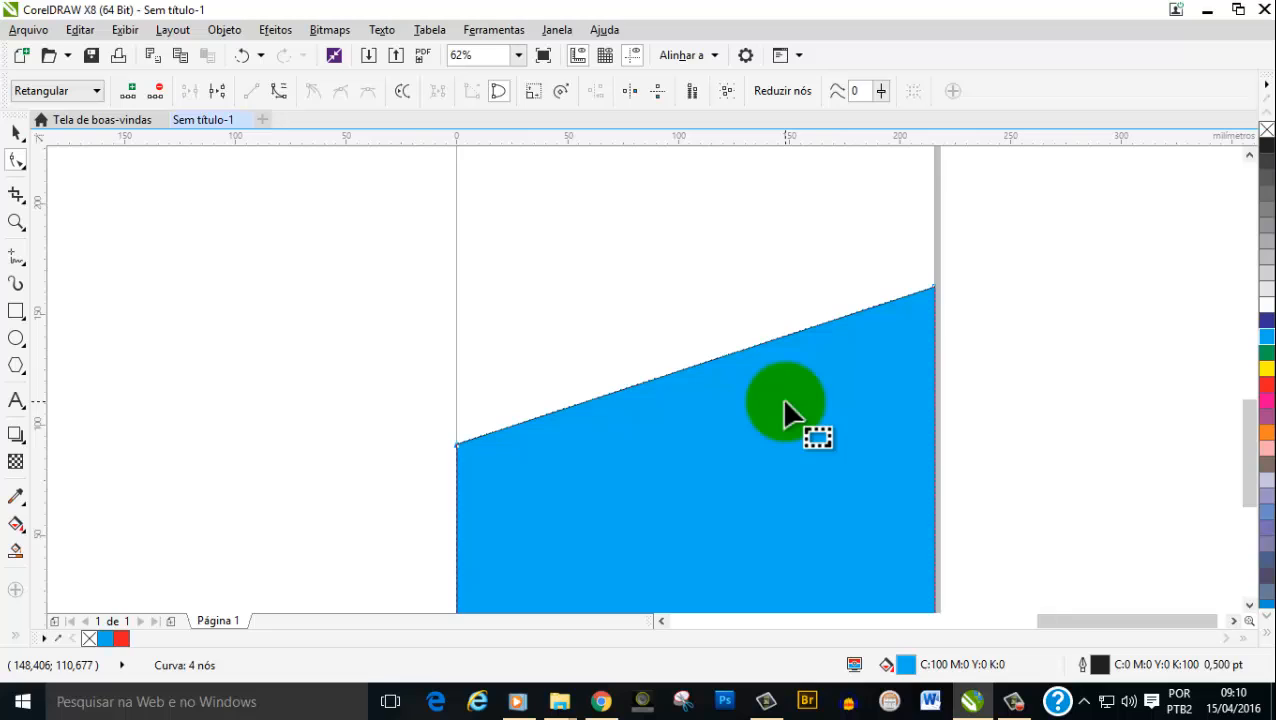
pyautogui.click(697, 367)
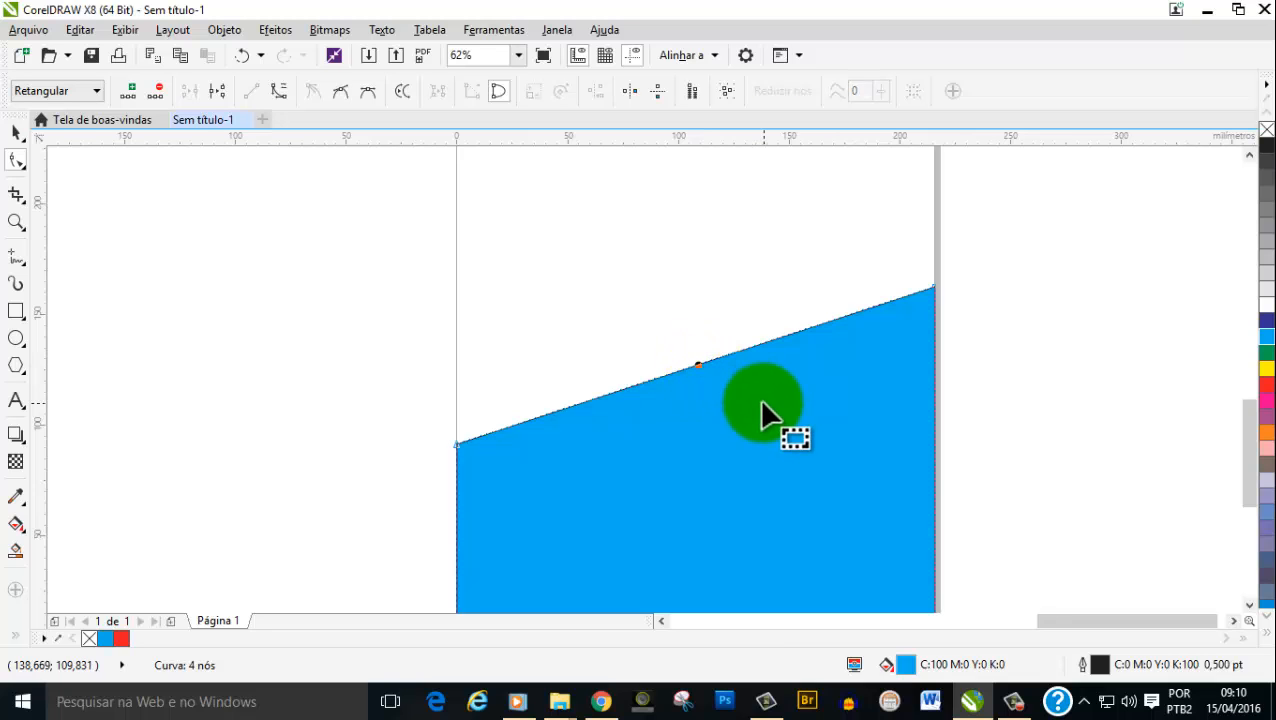
pyautogui.scroll(2, 706, 365)
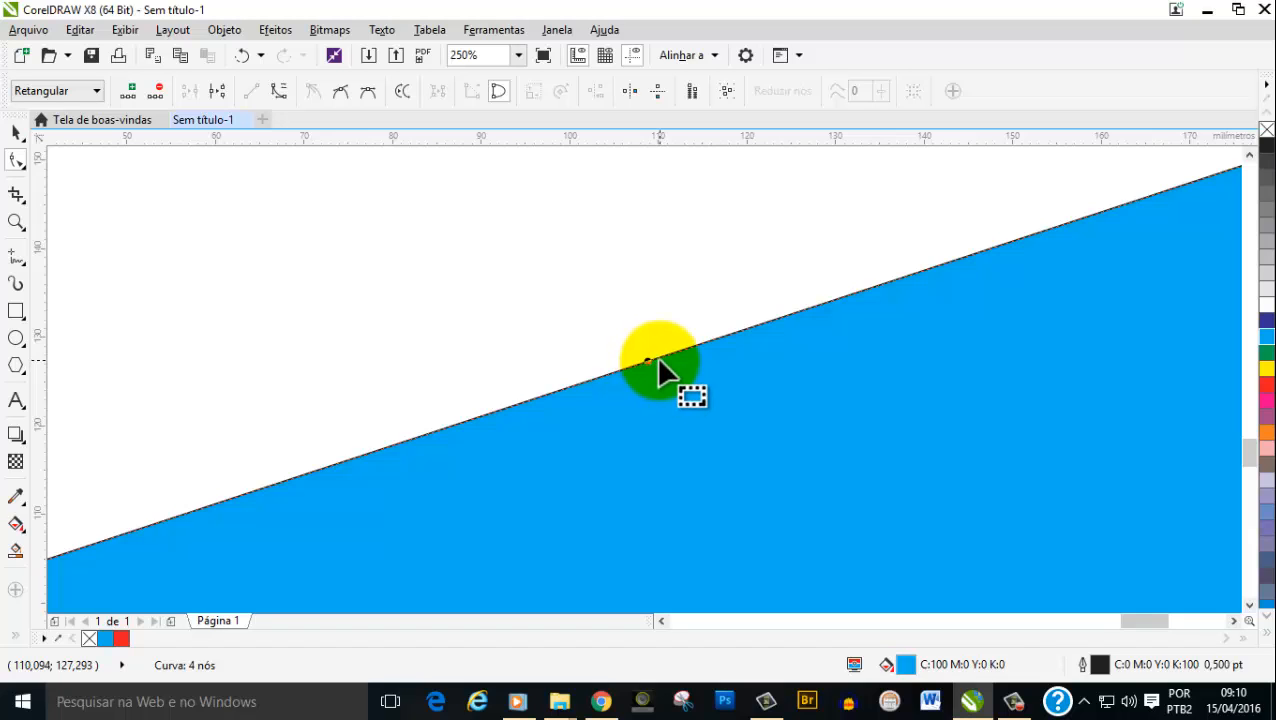
pyautogui.scroll(-1, 656, 356)
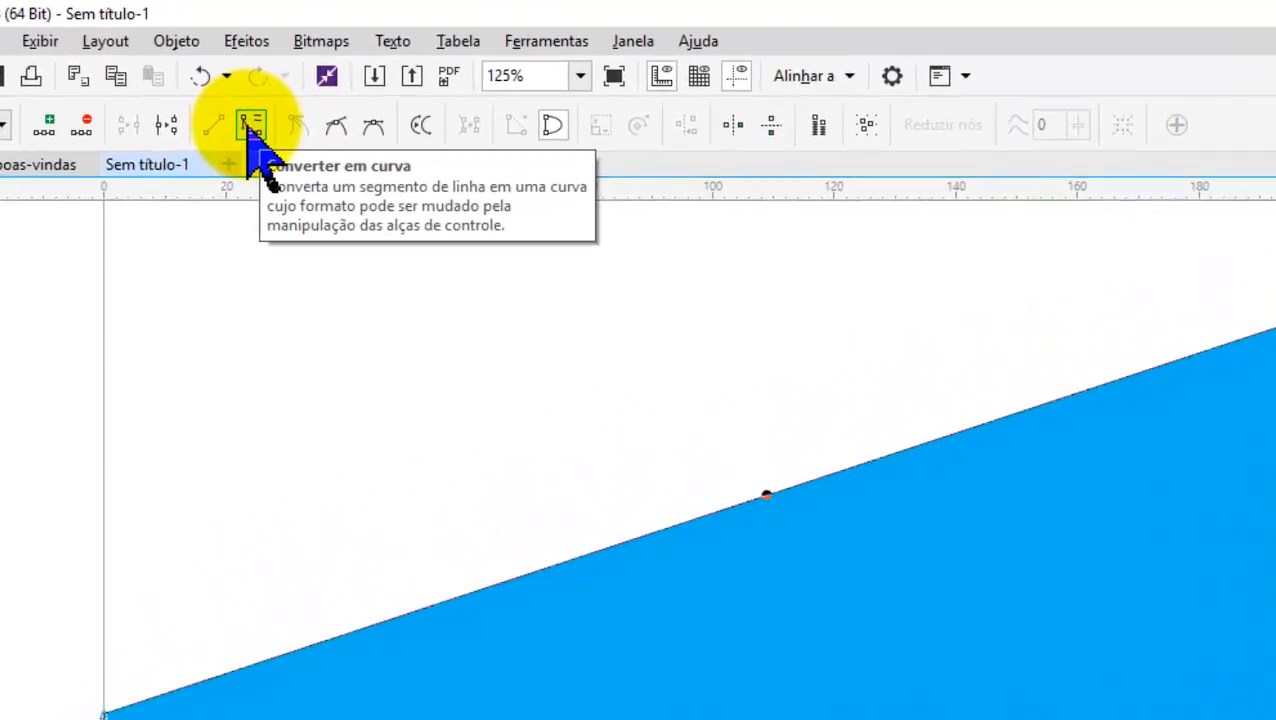
pyautogui.click(278, 92)
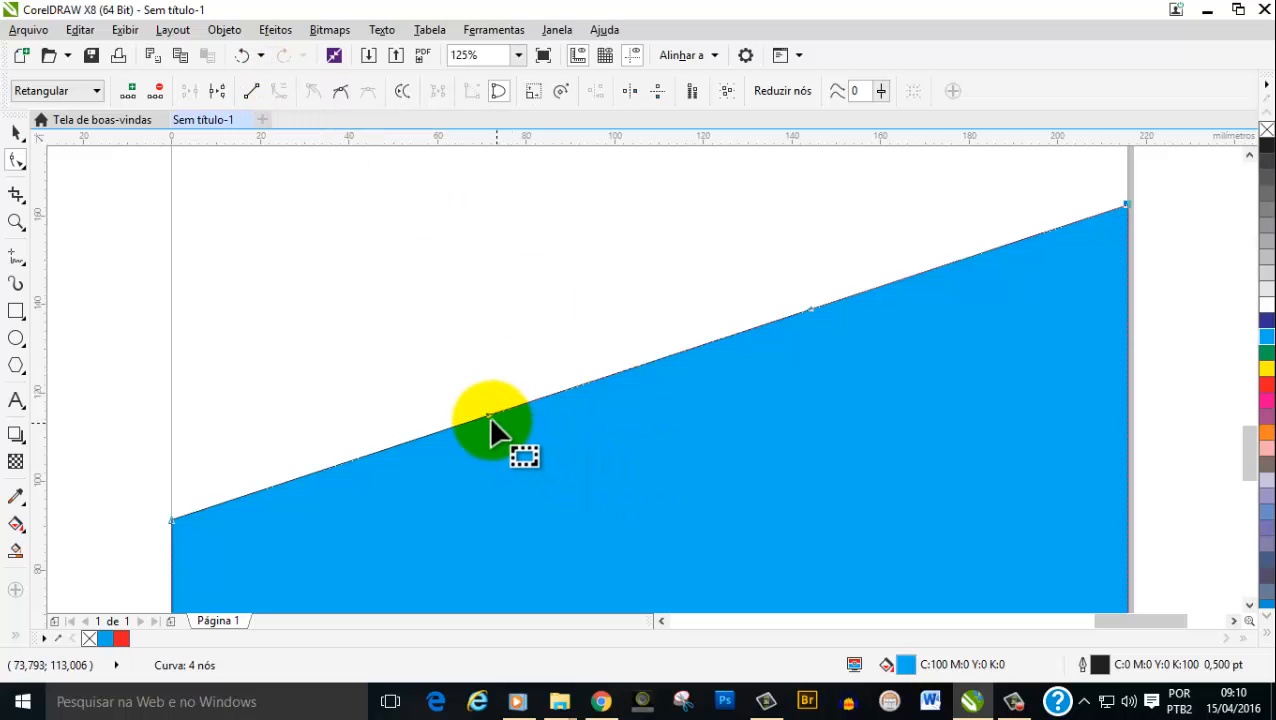
# Bend the cyan top edge into an S-curve, raising the left control handle to about Y 157 mm and lowering the right one to about Y 100 mm
pyautogui.moveTo(489, 415); pyautogui.dragTo(425, 225)
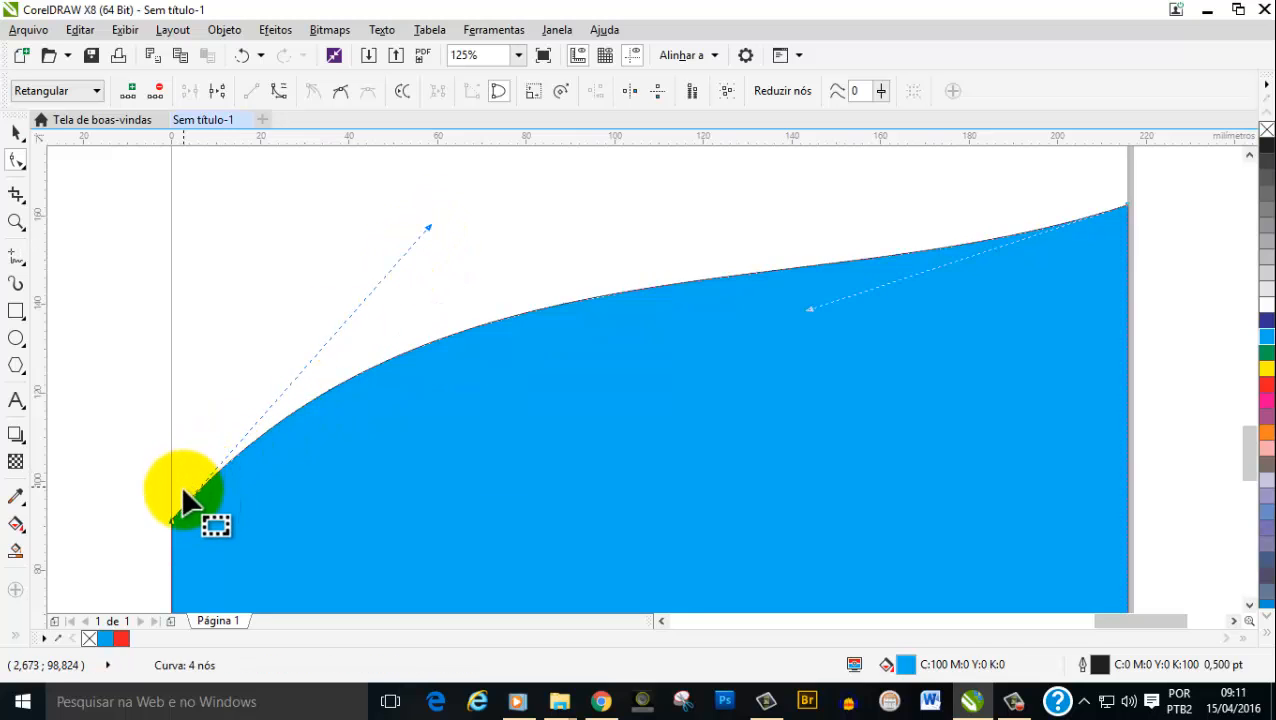
pyautogui.click(808, 304)
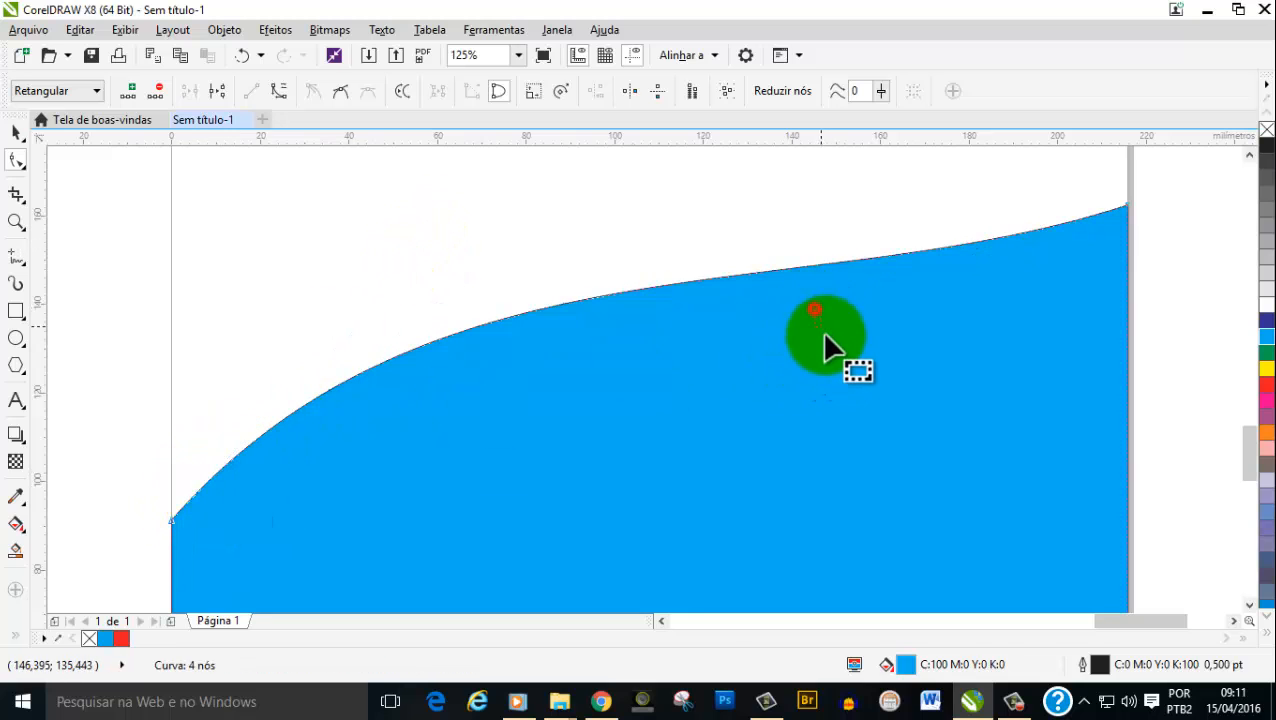
pyautogui.click(1127, 205)
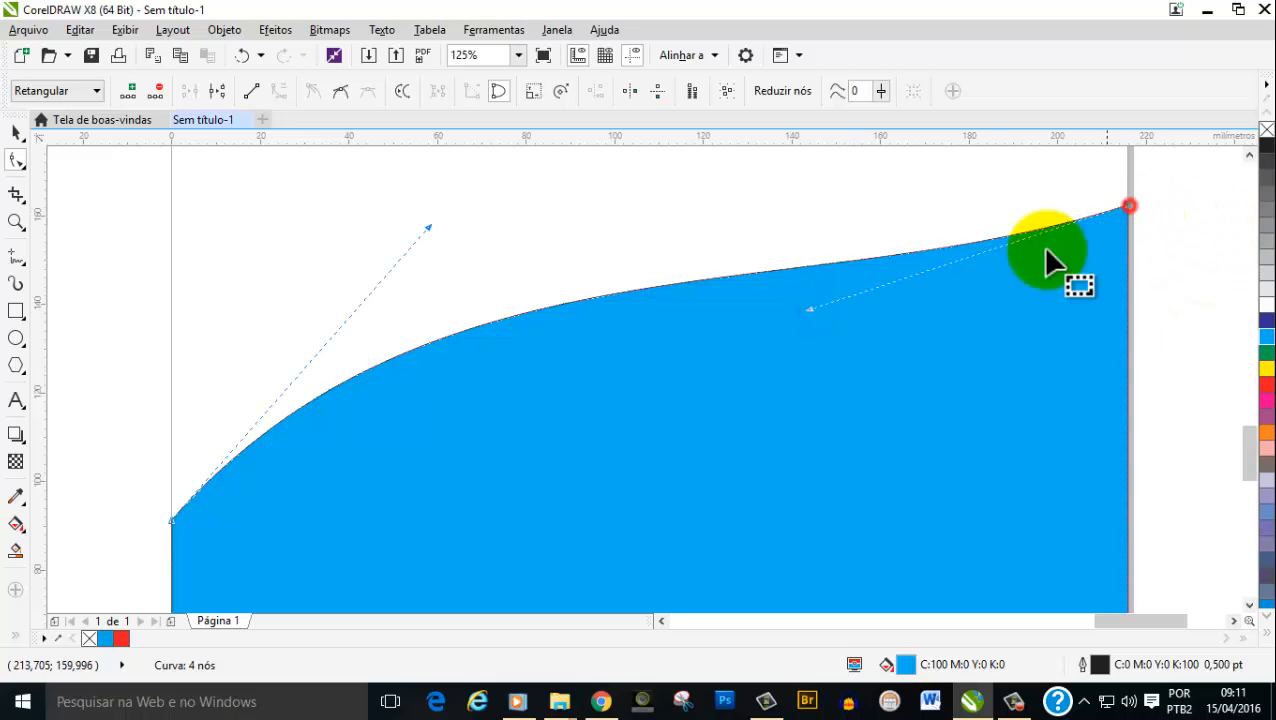
pyautogui.moveTo(809, 308); pyautogui.dragTo(903, 478)
pyautogui.scroll(-3, 905, 482)
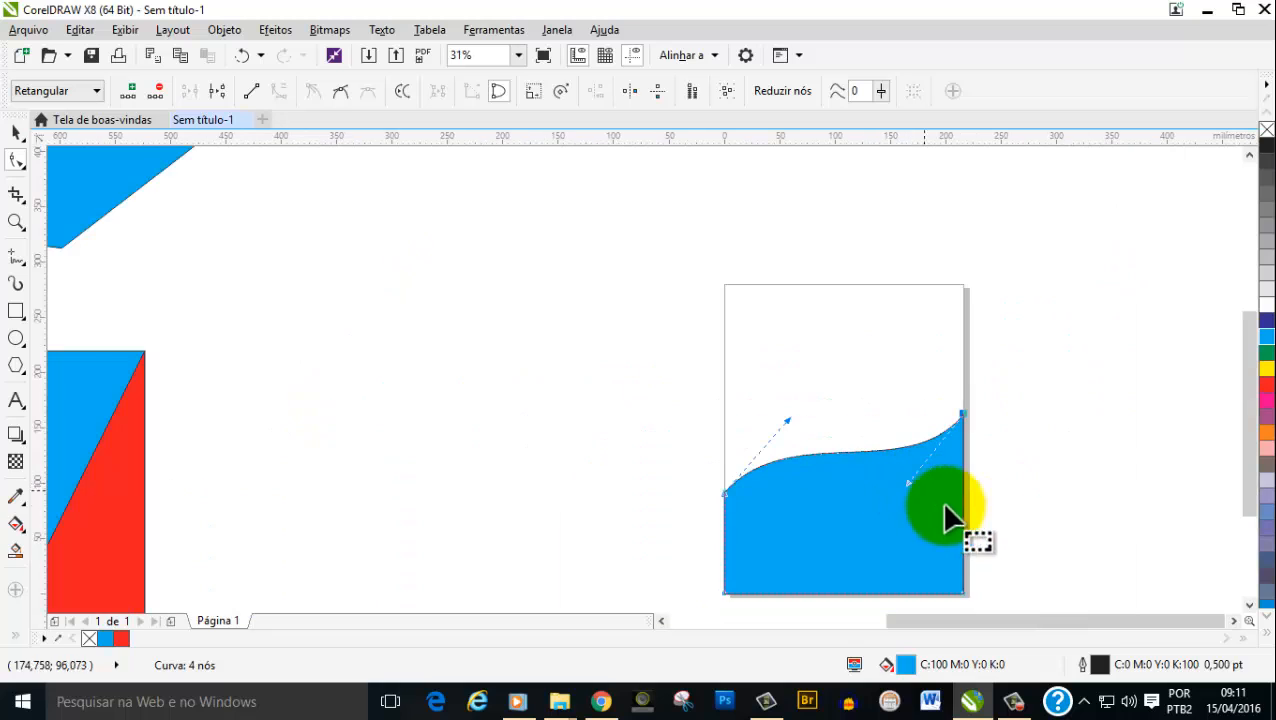
# Shape the cyan top edge as a wave, placing its left control handle at about X 77, Y 60 mm and its right one at about X 137, Y 175 mm
pyautogui.scroll(1, 1011, 575)
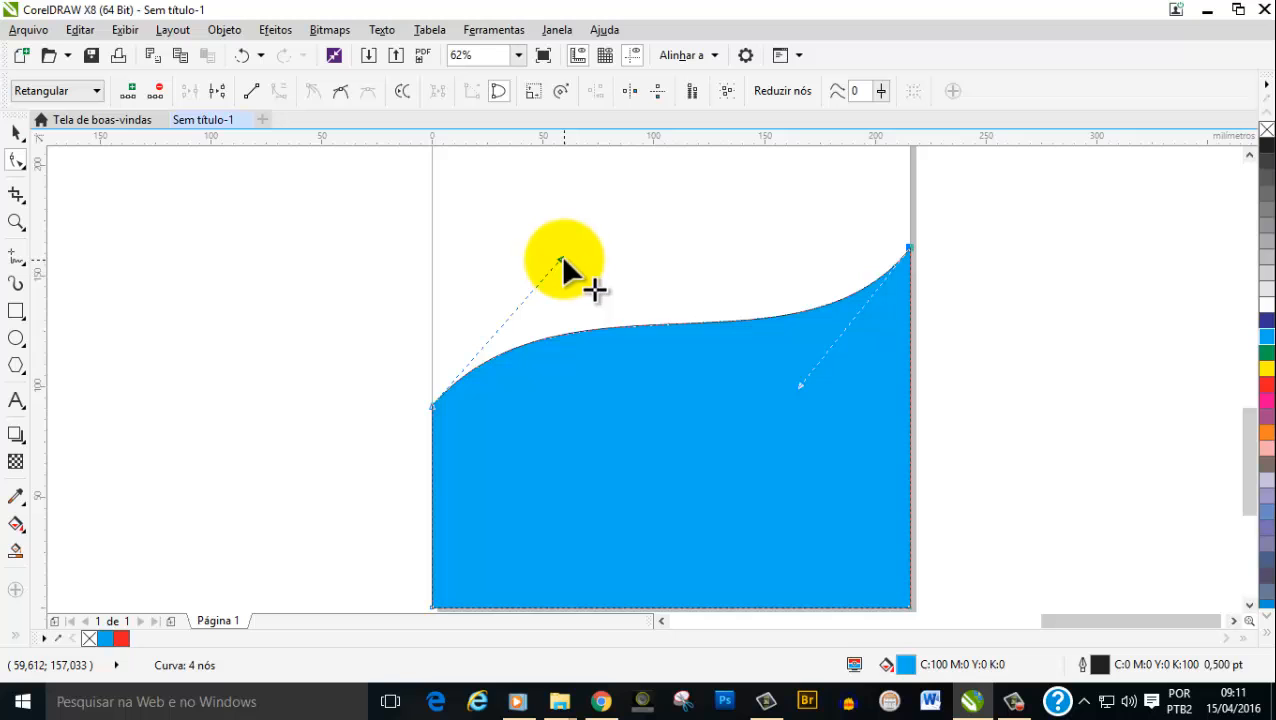
pyautogui.moveTo(561, 259); pyautogui.dragTo(601, 476)
pyautogui.moveTo(798, 383); pyautogui.dragTo(739, 221)
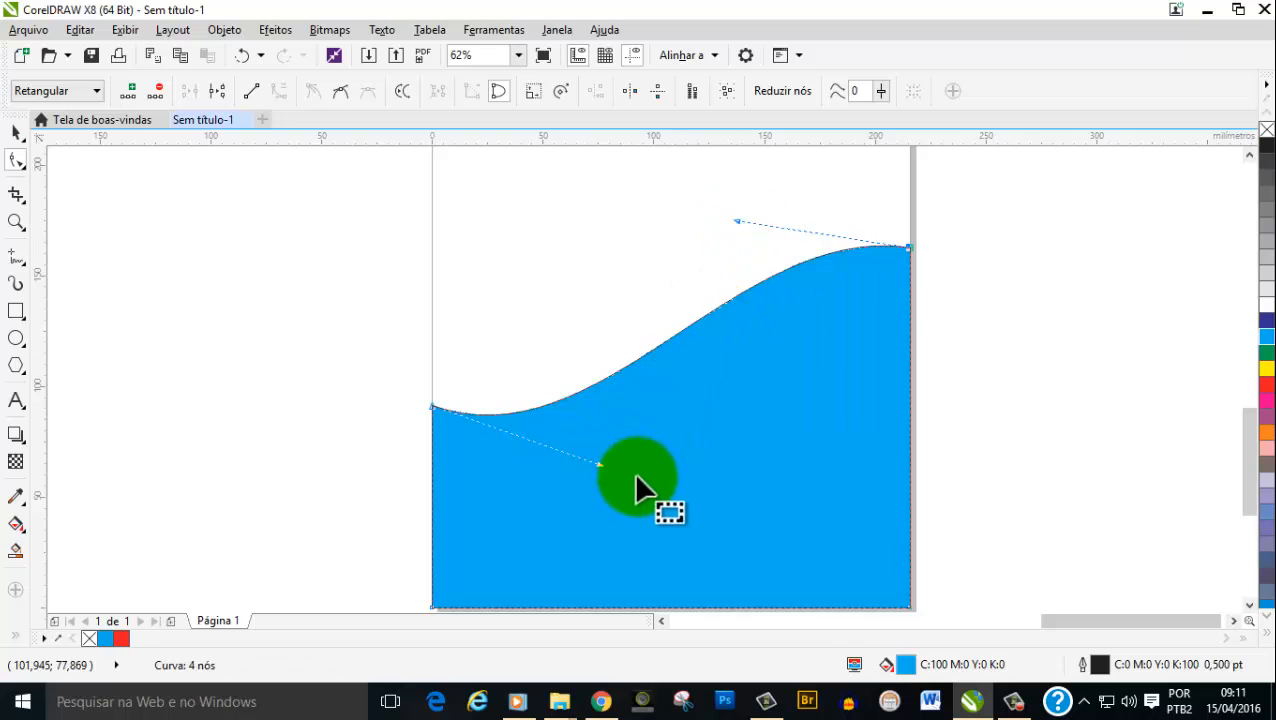
pyautogui.moveTo(599, 465); pyautogui.dragTo(601, 475)
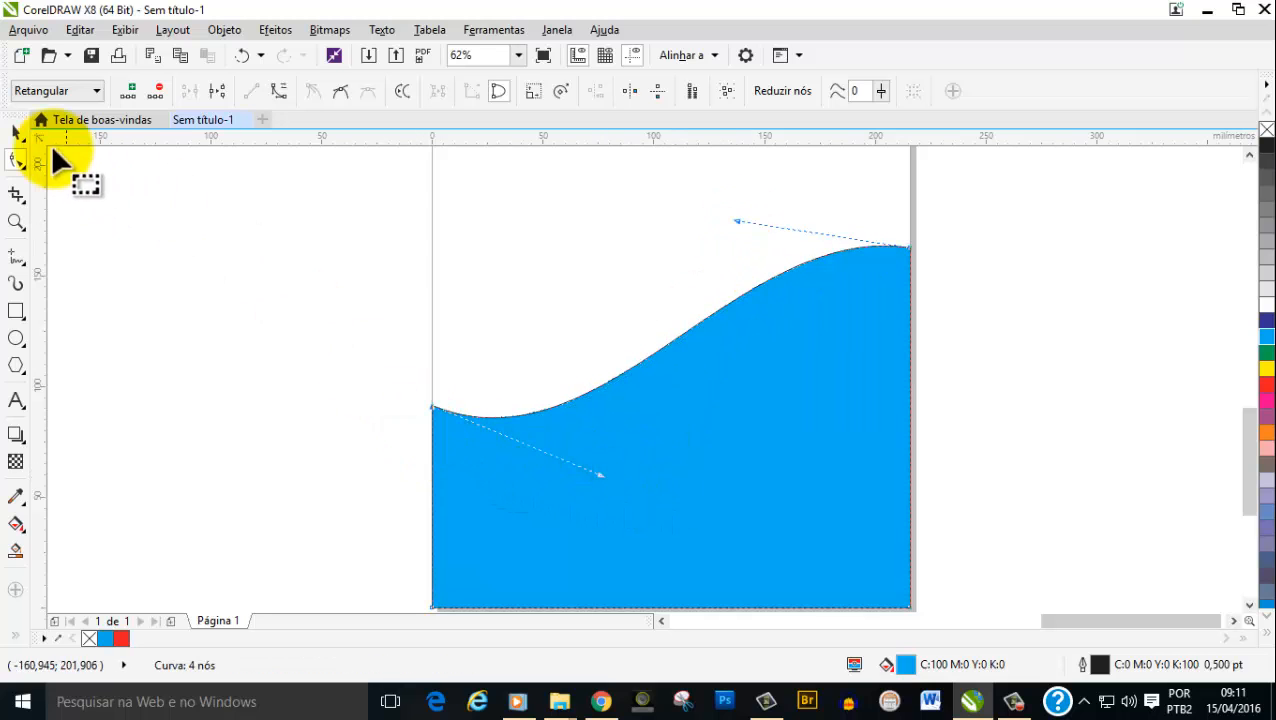
pyautogui.click(17, 133)
pyautogui.scroll(-2, 452, 305)
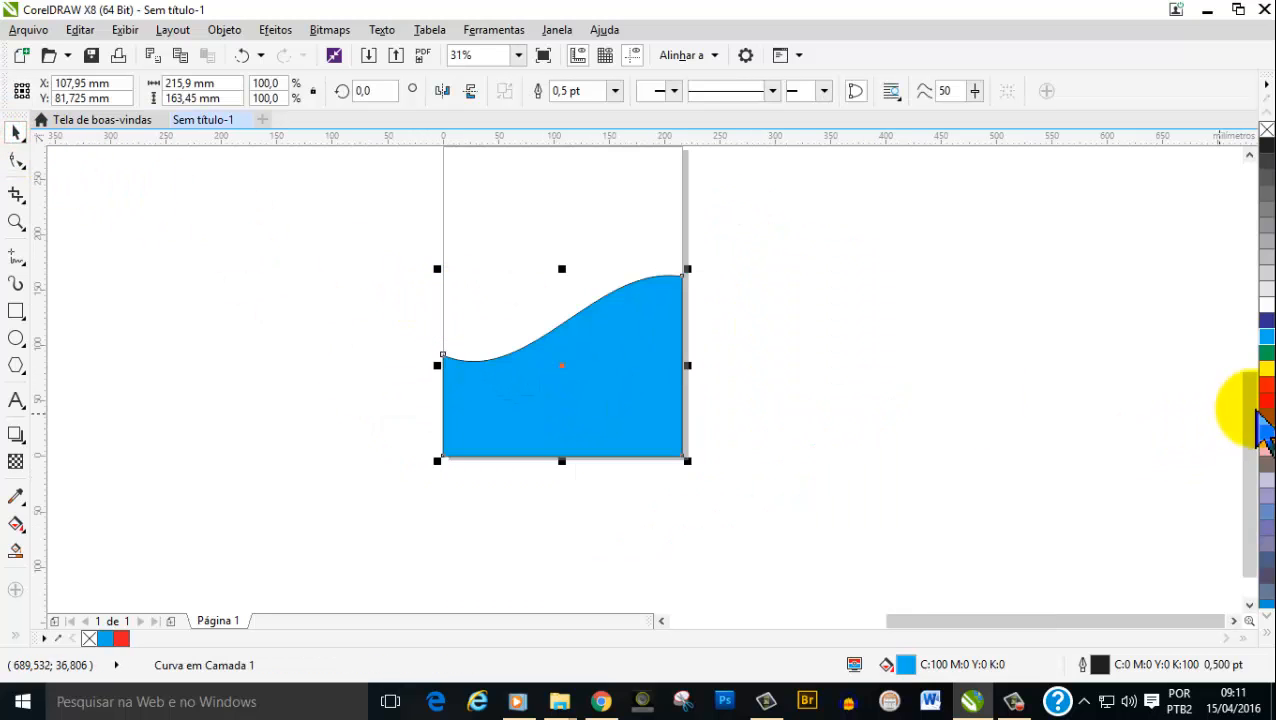
pyautogui.moveTo(1251, 407); pyautogui.dragTo(1249, 368)
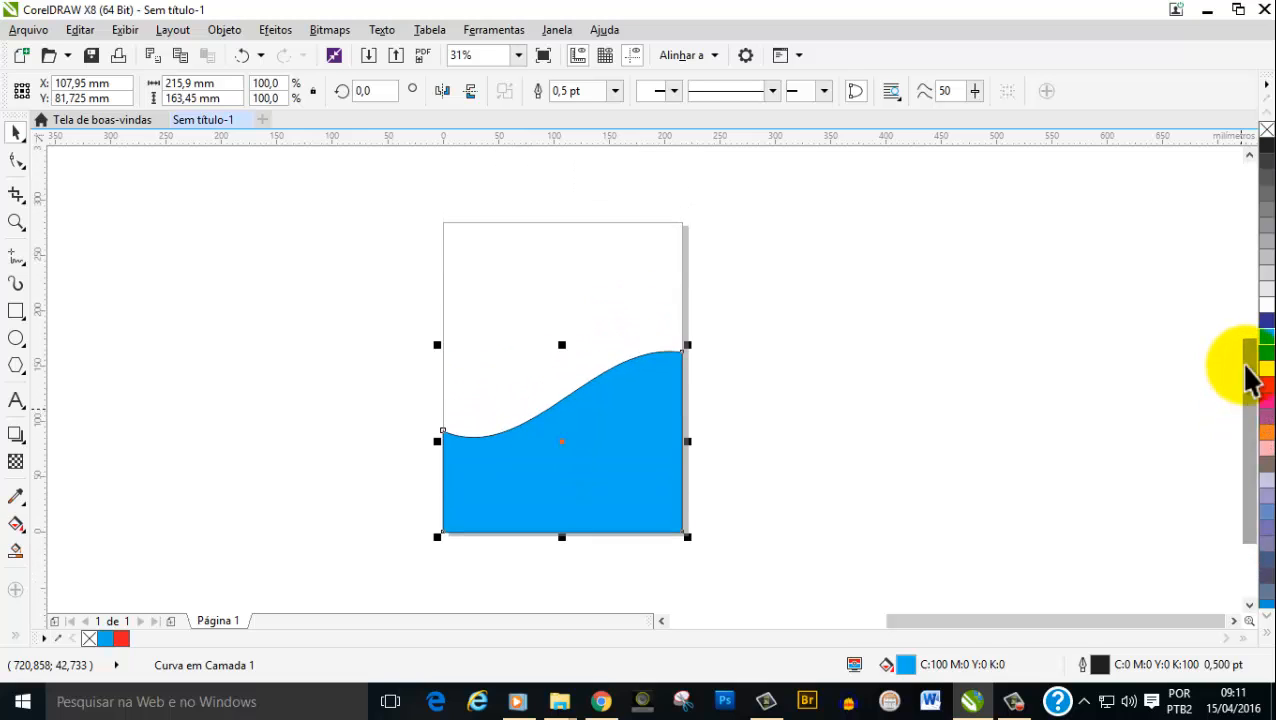
pyautogui.click(627, 418)
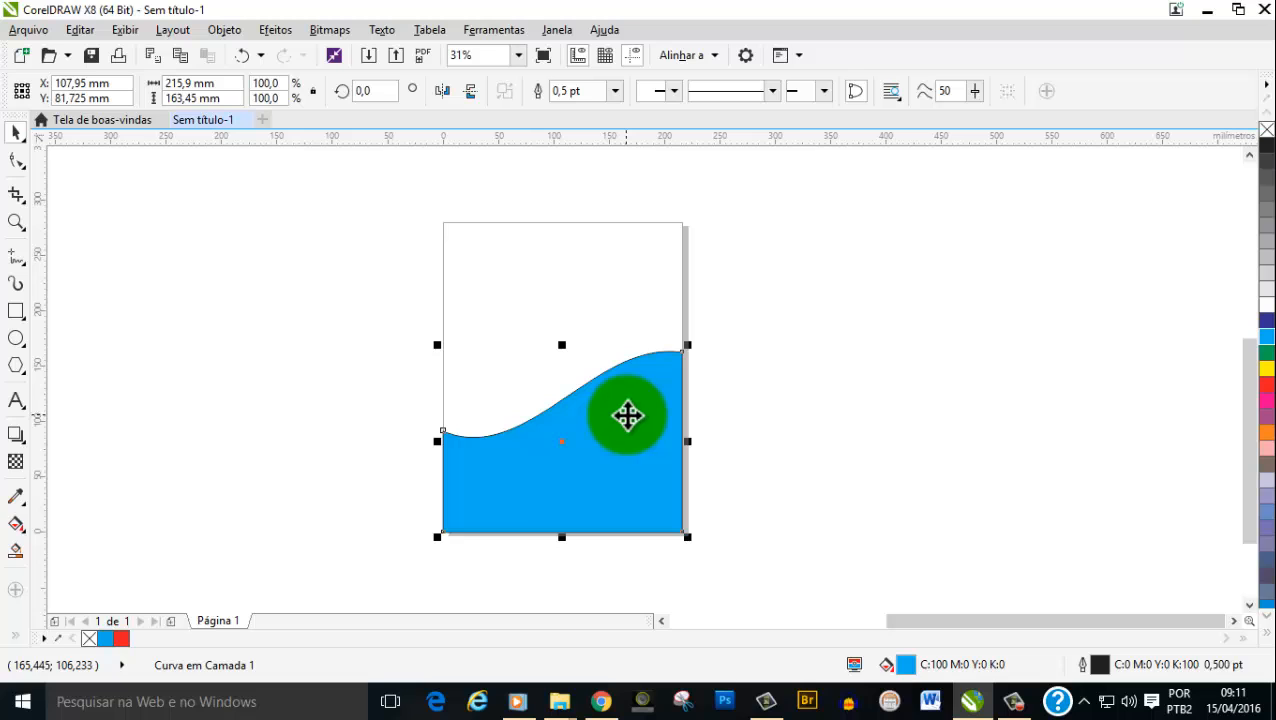
pyautogui.scroll(1, 627, 415)
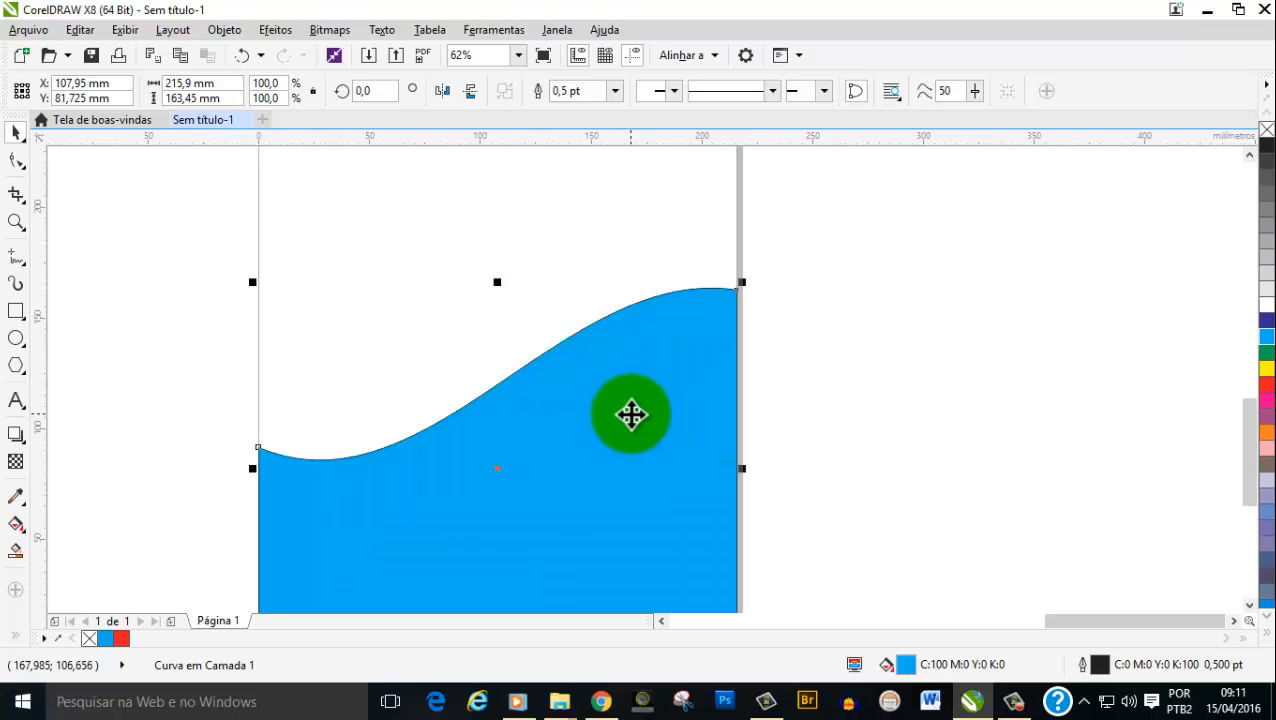
pyautogui.scroll(-3, 628, 415)
pyautogui.scroll(2, 628, 415)
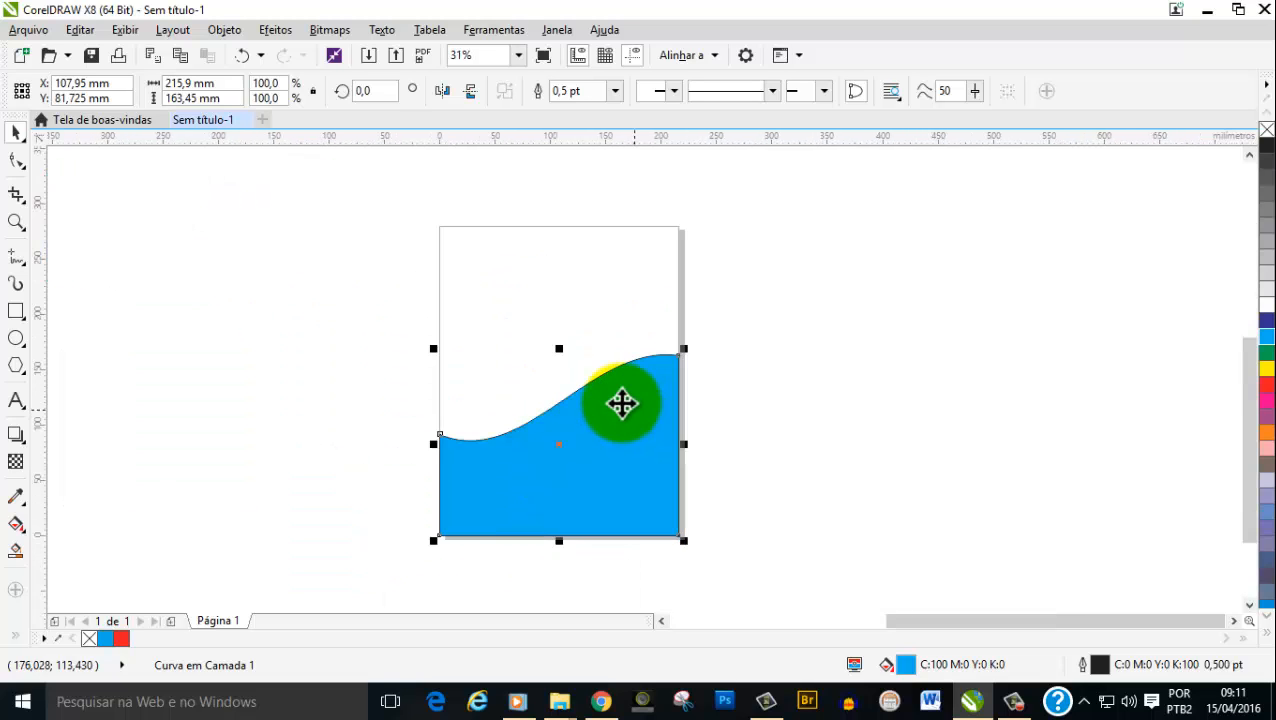
# Lower the cyan wave by moving its upper-left node to about Y 40 mm and its upper-right node to about Y 100 mm
pyautogui.click(16, 160)
pyautogui.click(478, 455)
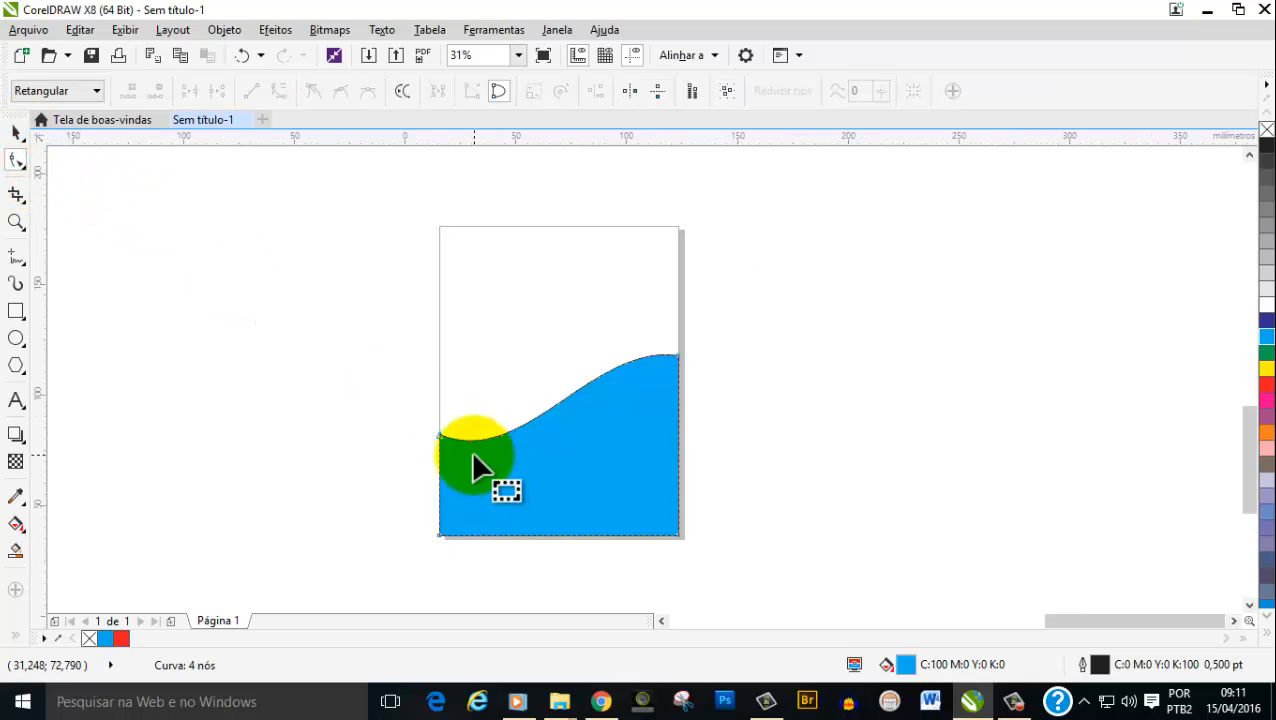
pyautogui.scroll(1, 474, 450)
pyautogui.moveTo(402, 414); pyautogui.dragTo(398, 527)
pyautogui.scroll(-1, 955, 475)
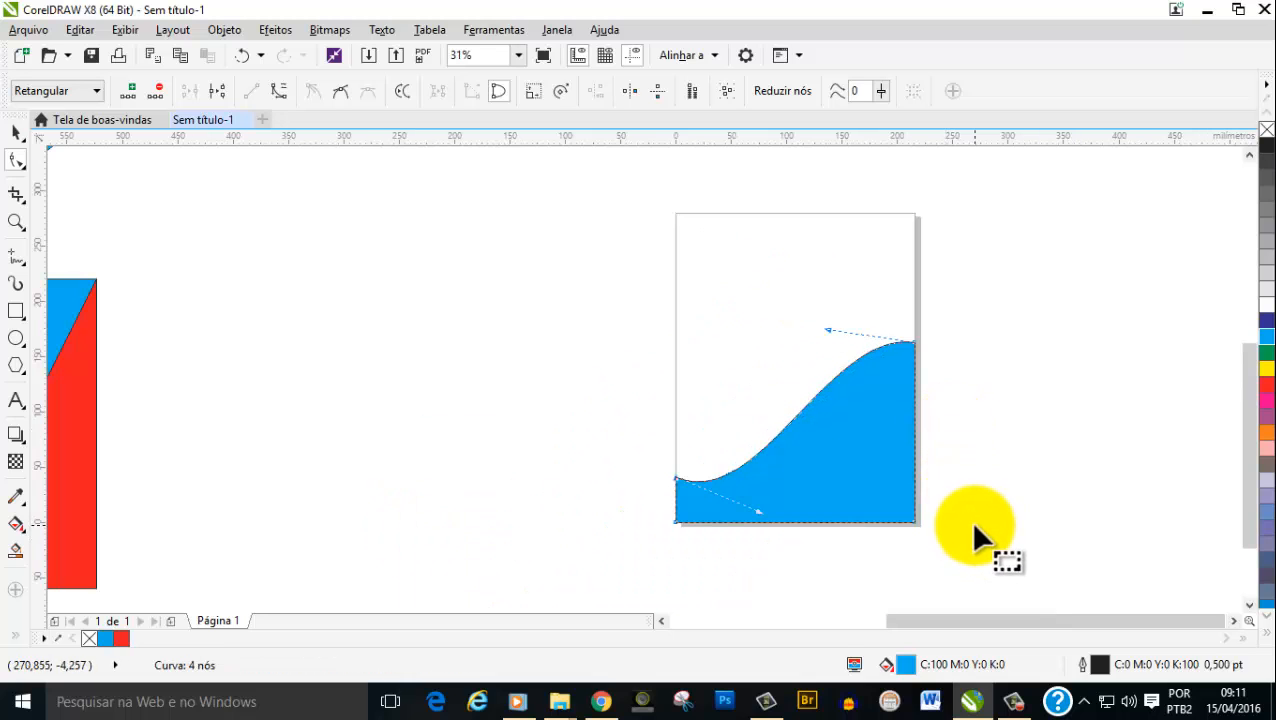
pyautogui.scroll(1, 970, 520)
pyautogui.moveTo(853, 160); pyautogui.dragTo(855, 285)
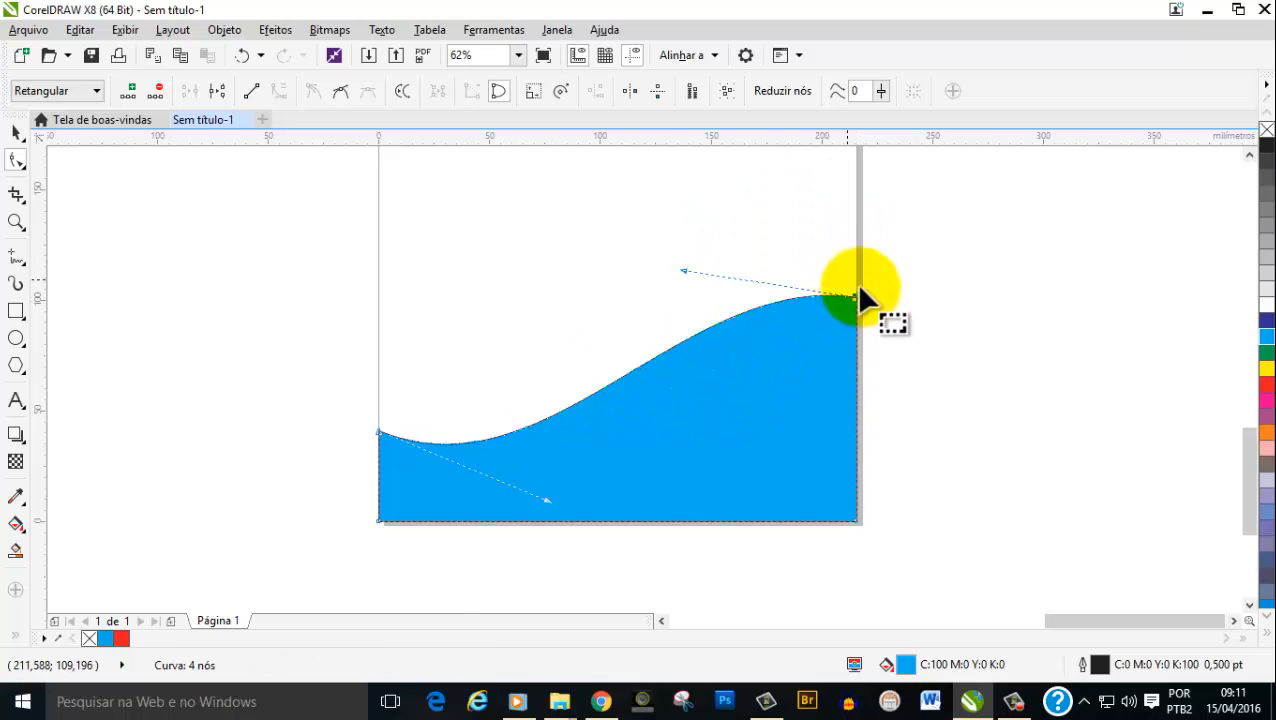
pyautogui.scroll(-3, 858, 270)
pyautogui.scroll(1, 867, 217)
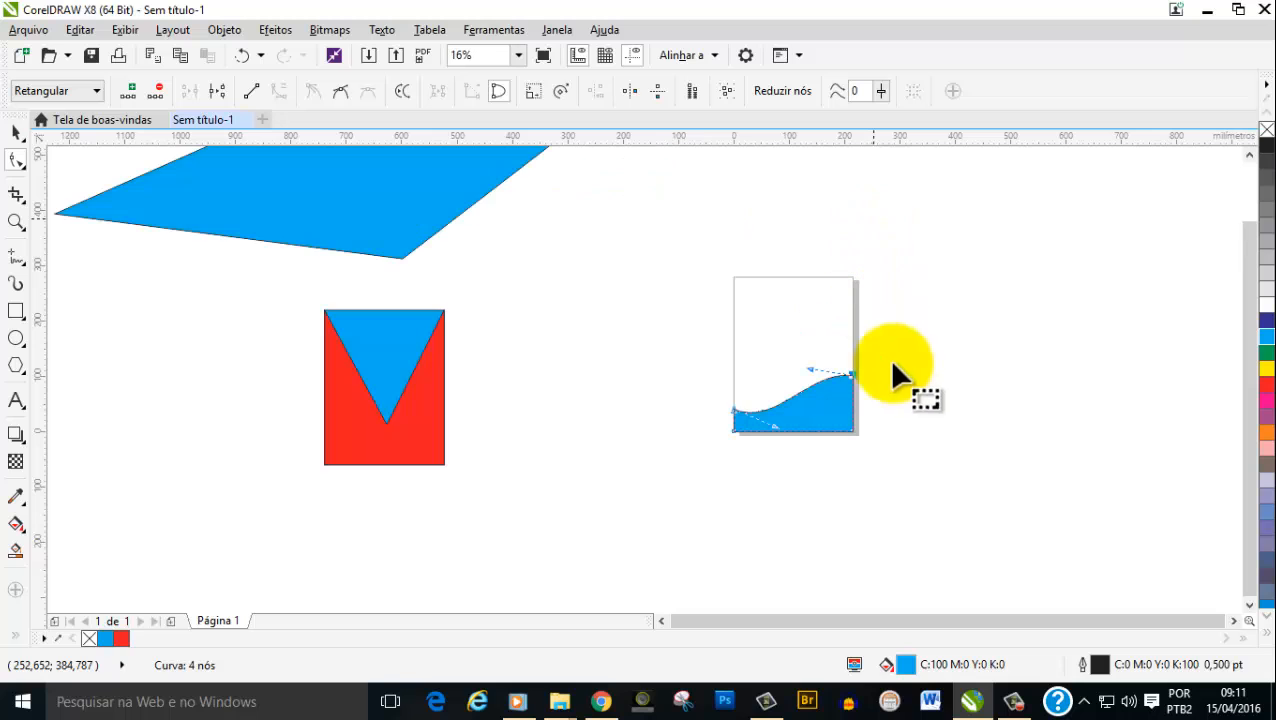
# Add a page-sized rectangle behind the cyan wave and fill it with orange
pyautogui.click(16, 311)
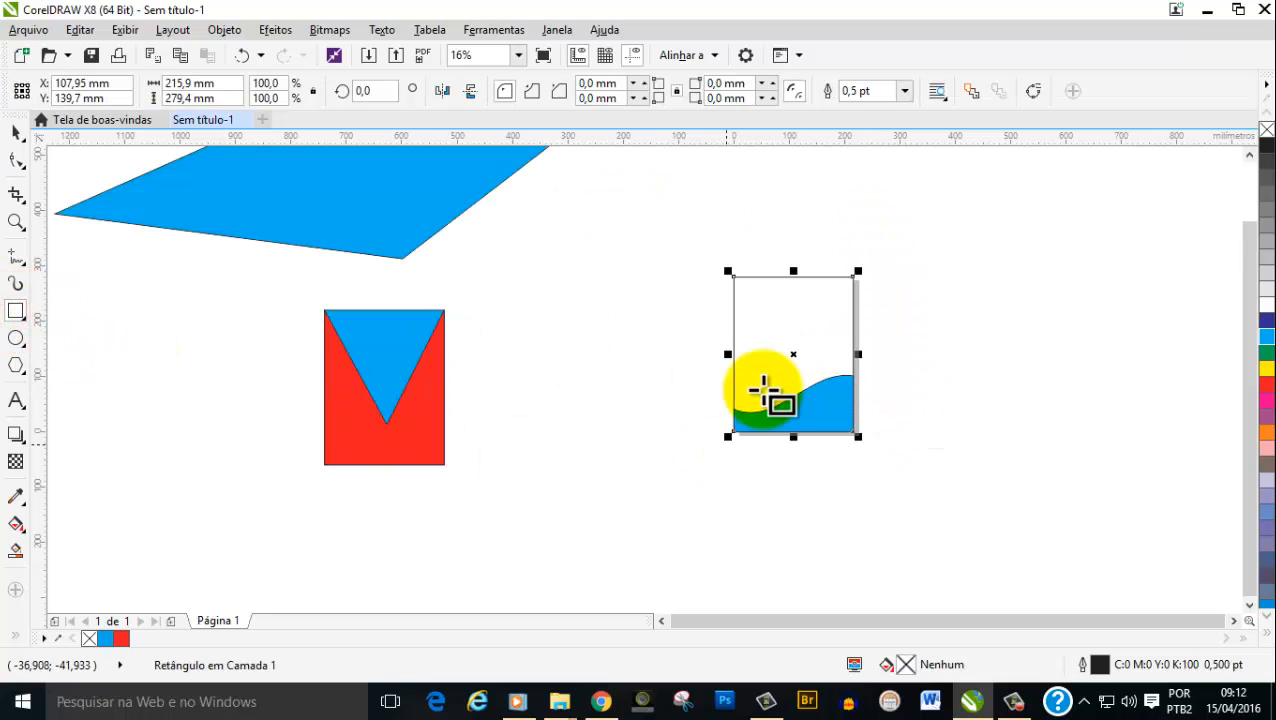
pyautogui.scroll(1, 806, 305)
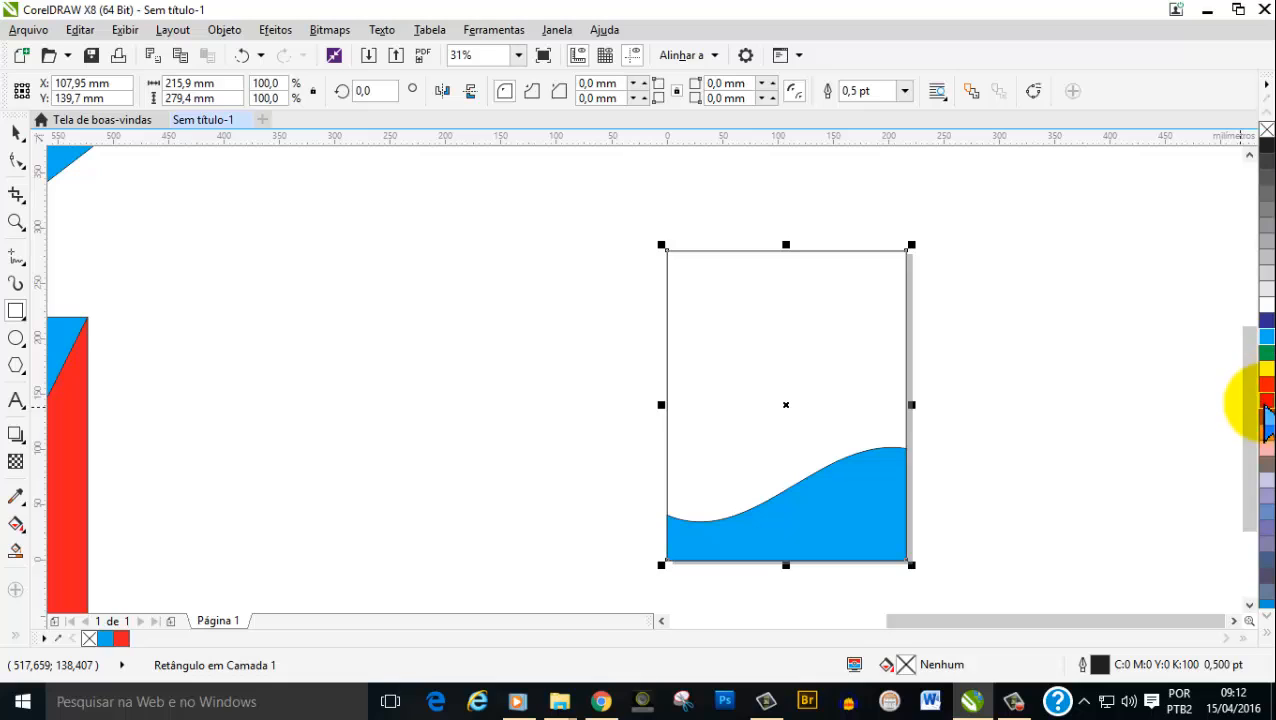
pyautogui.click(1266, 436)
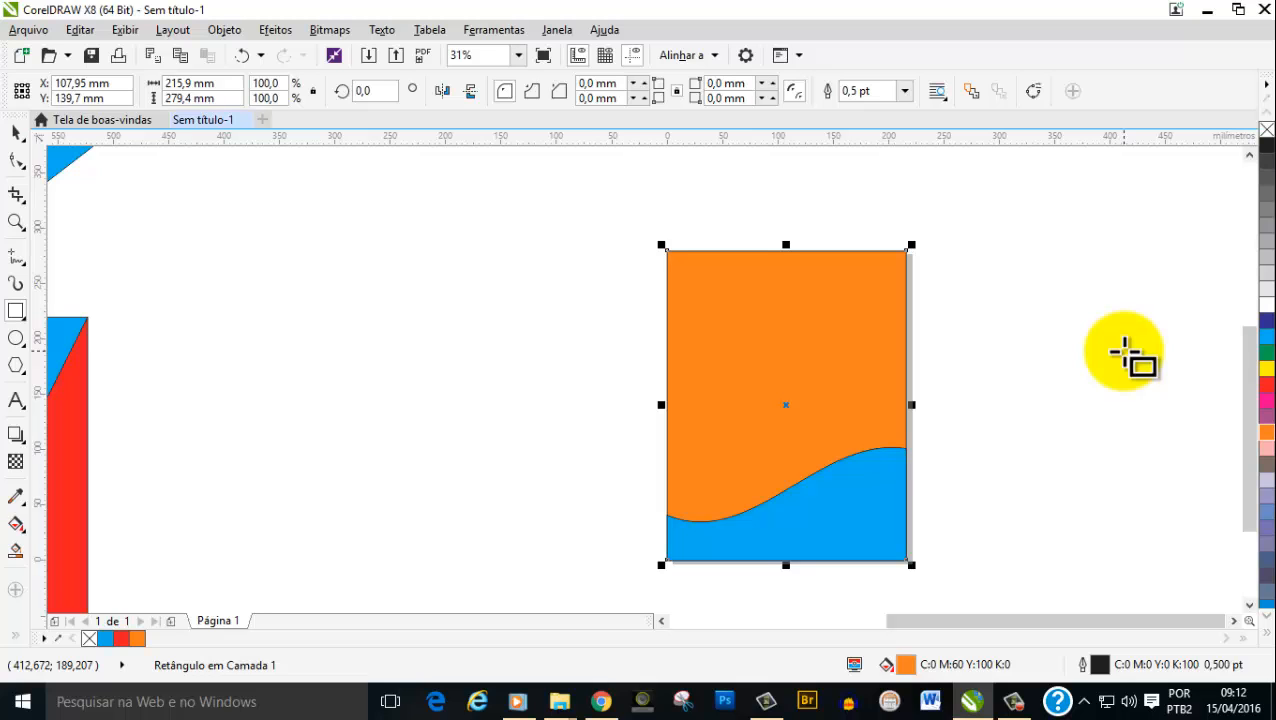
pyautogui.click(16, 133)
pyautogui.click(368, 290)
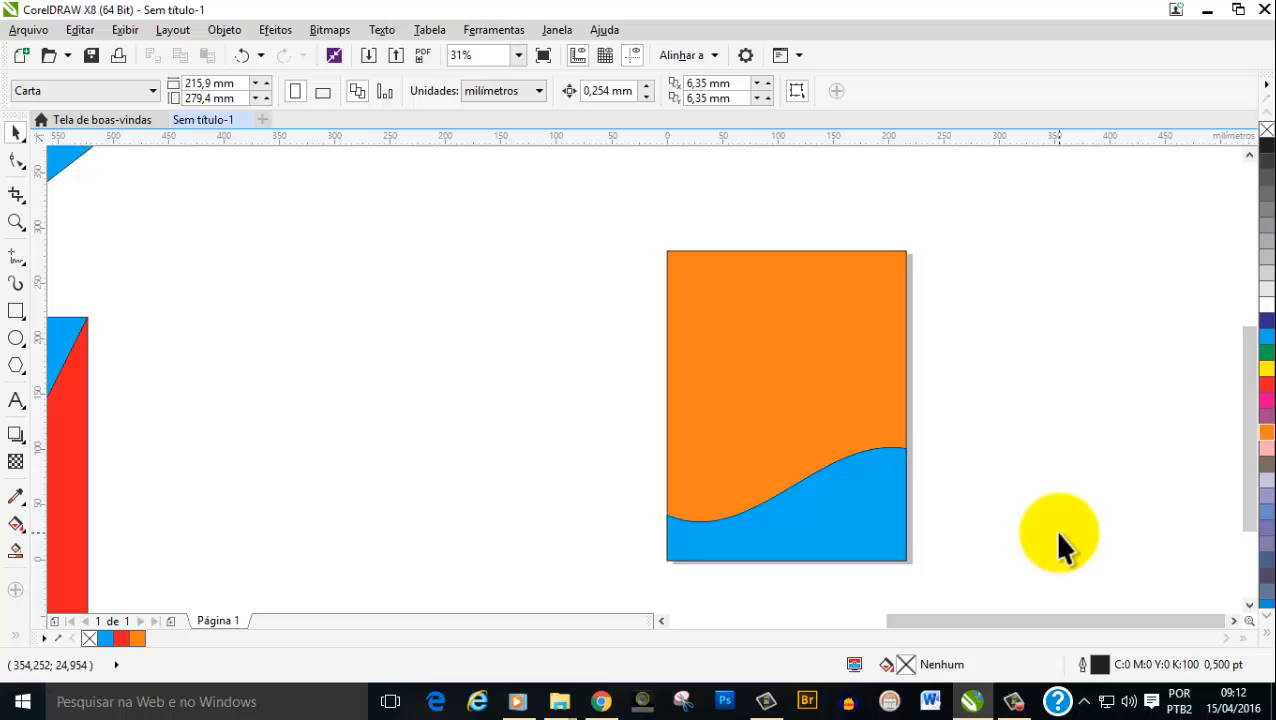
# Convert the orange page-sized rectangle to curves for node editing
pyautogui.click(886, 392)
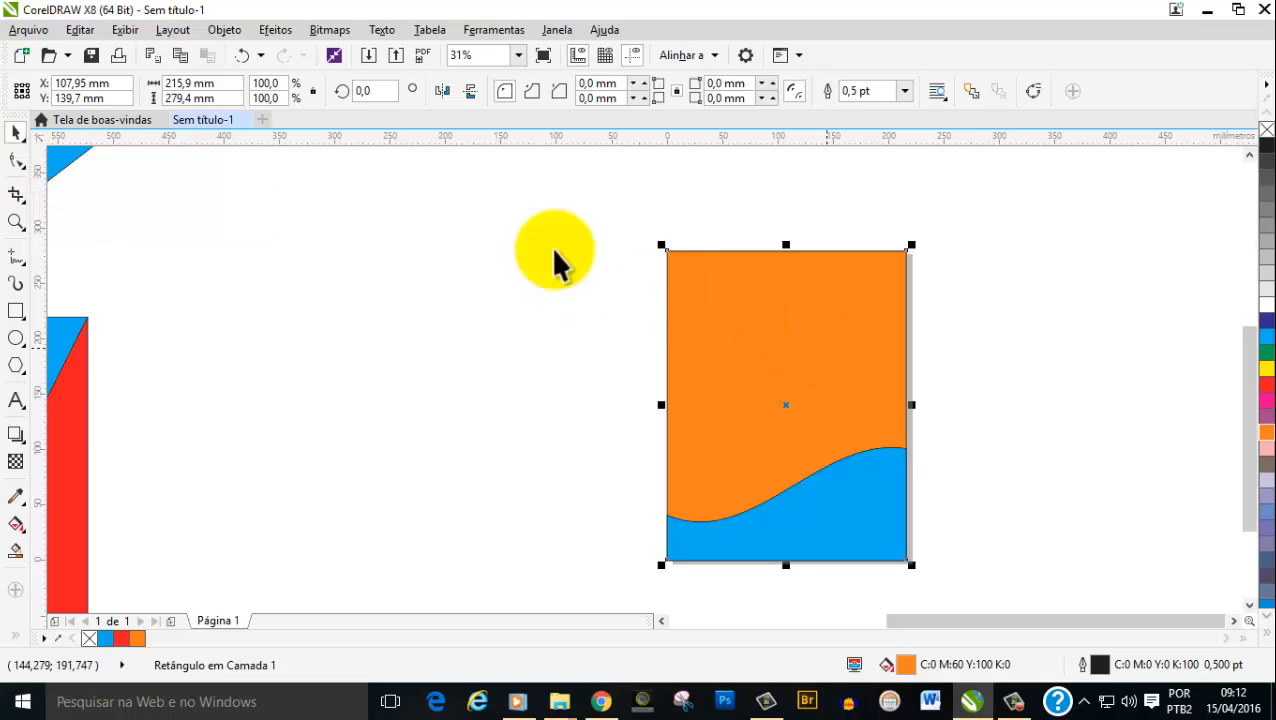
pyautogui.click(15, 161)
pyautogui.rightClick(840, 357)
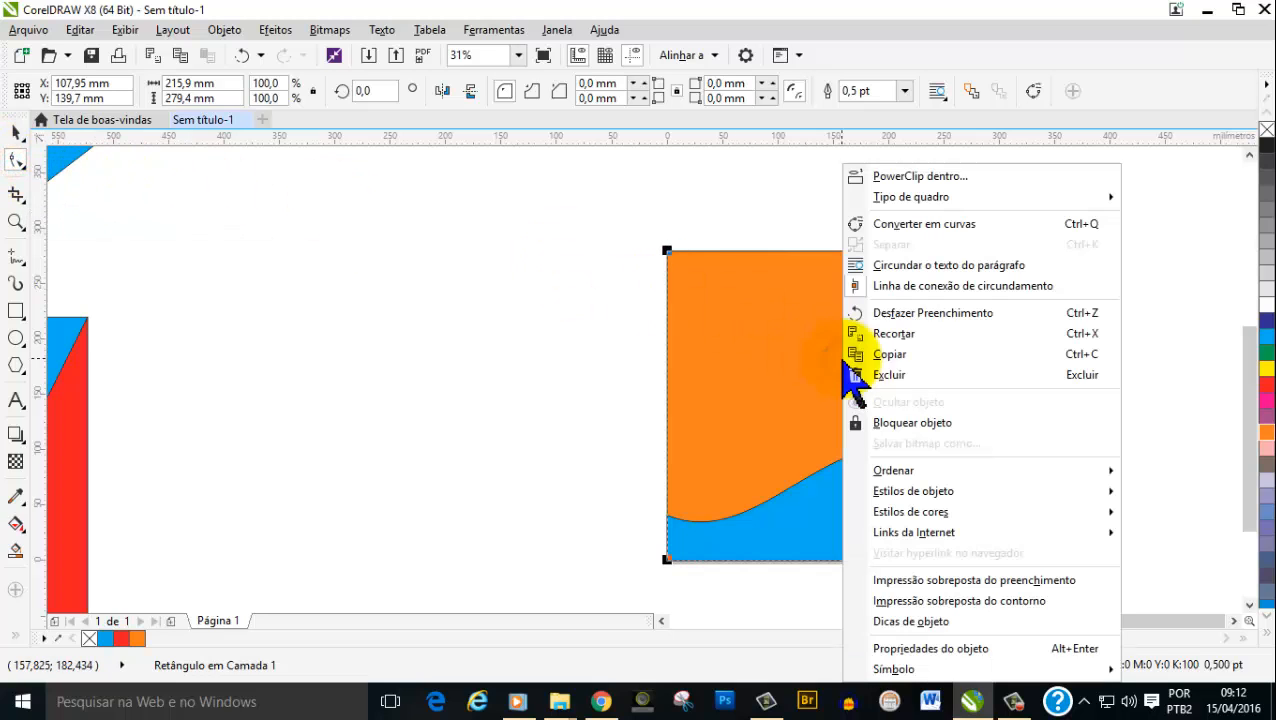
pyautogui.click(905, 224)
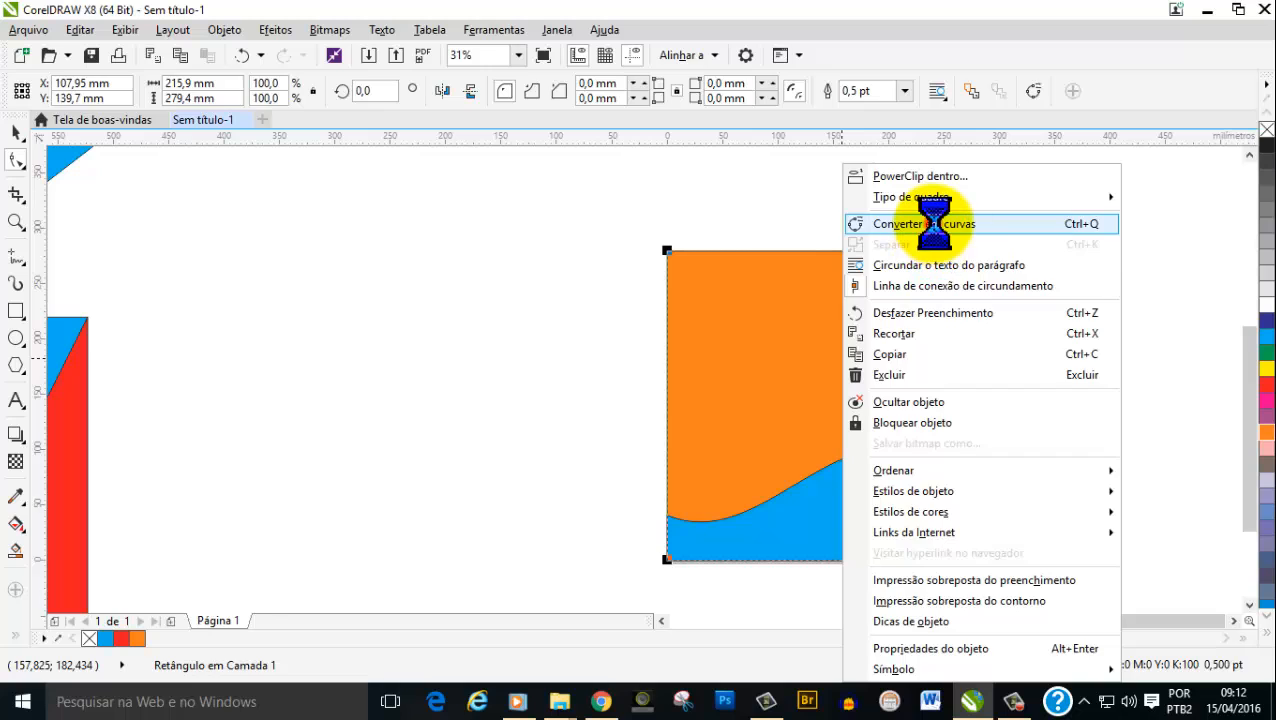
pyautogui.click(890, 406)
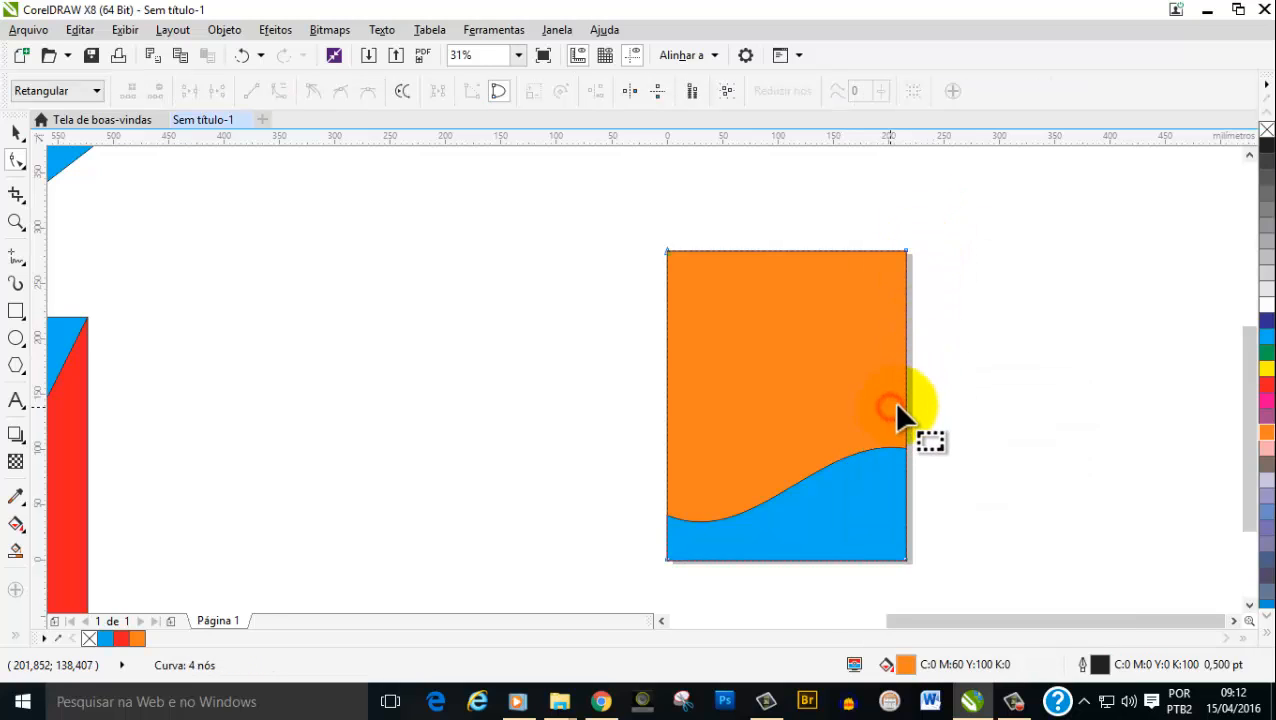
# Slope the orange shape's bottom edge by raising its lower-right node to about Y 215 mm and its lower-left node to about Y 250 mm
pyautogui.click(904, 250)
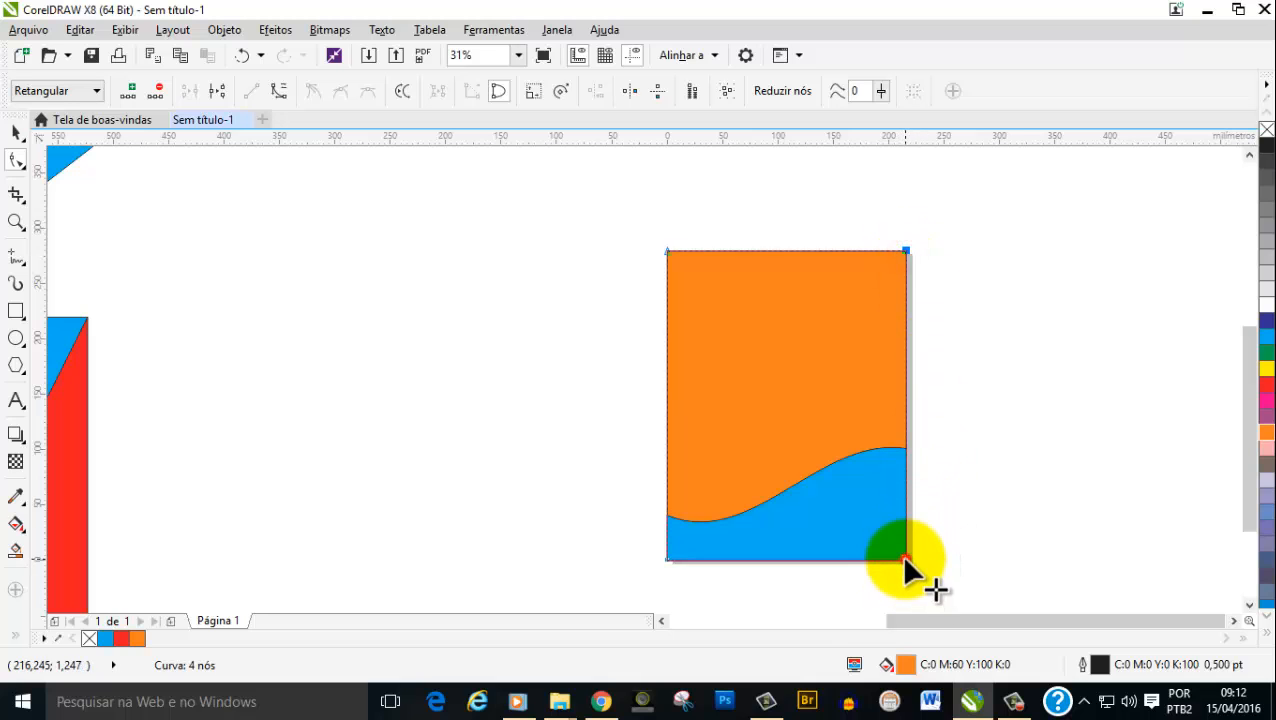
pyautogui.moveTo(904, 562); pyautogui.dragTo(904, 321)
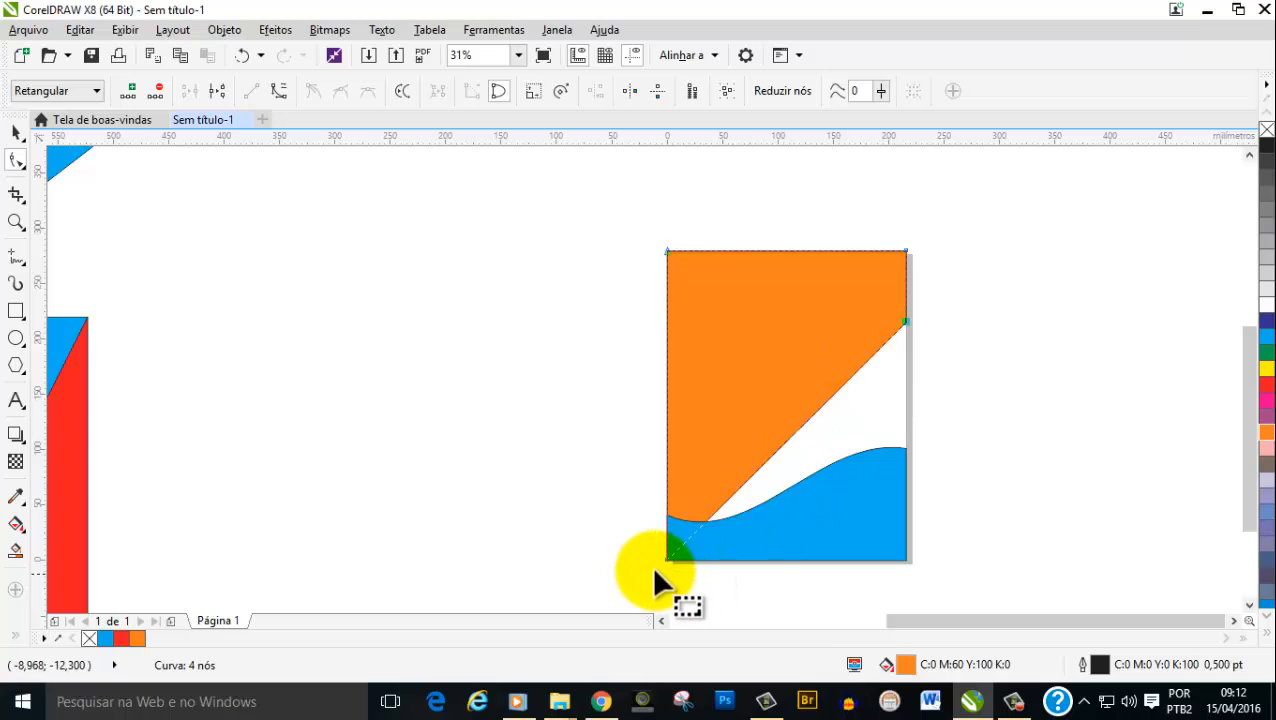
pyautogui.moveTo(662, 555); pyautogui.dragTo(667, 281)
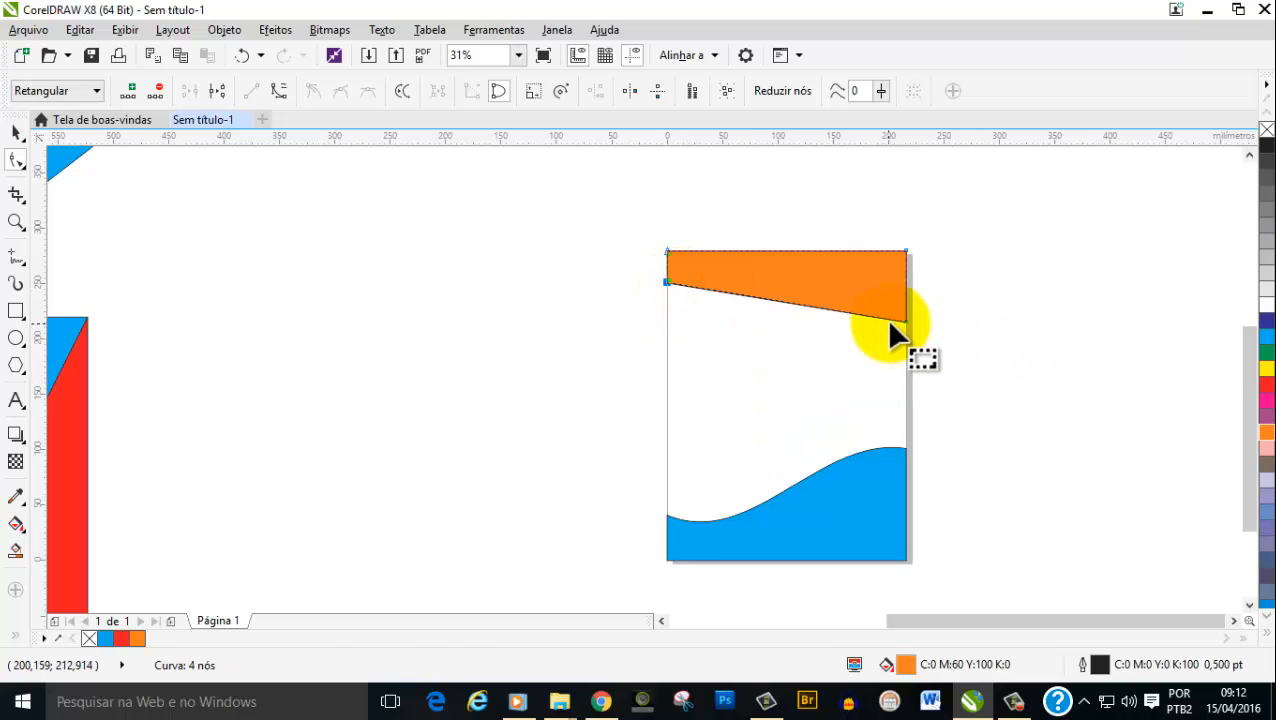
pyautogui.scroll(3, 886, 318)
pyautogui.scroll(-1, 892, 322)
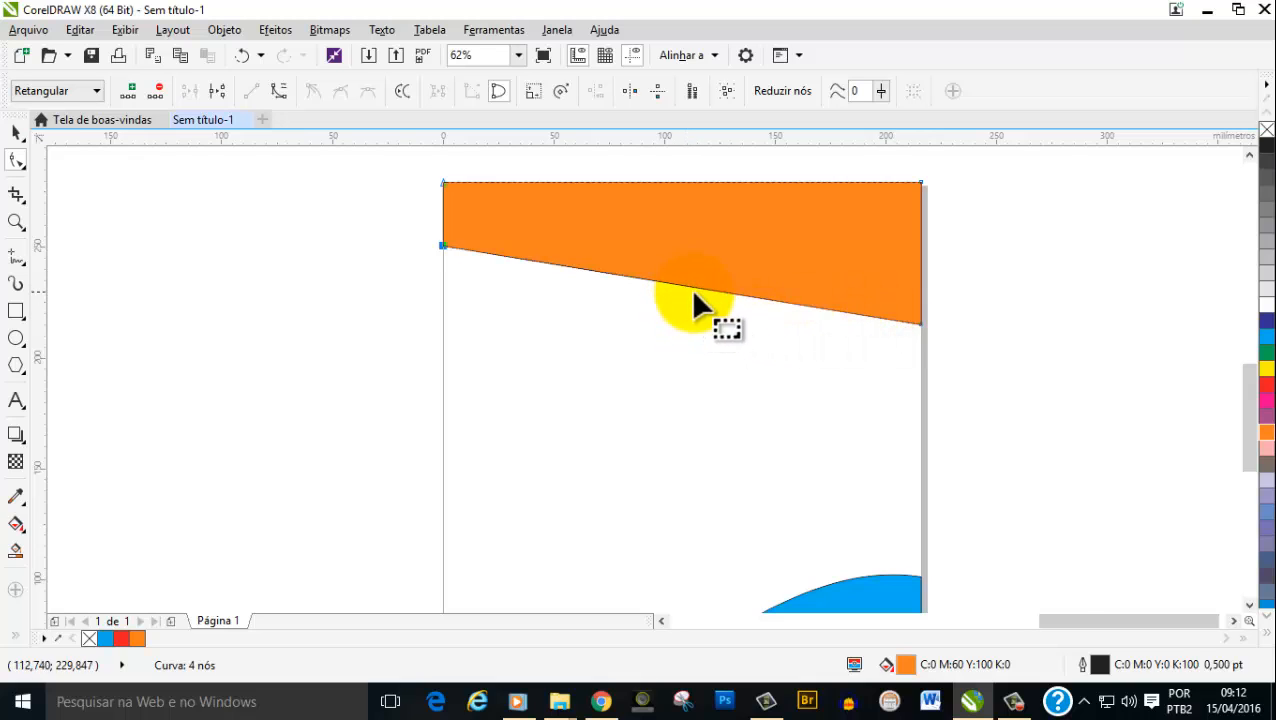
pyautogui.scroll(1, 692, 292)
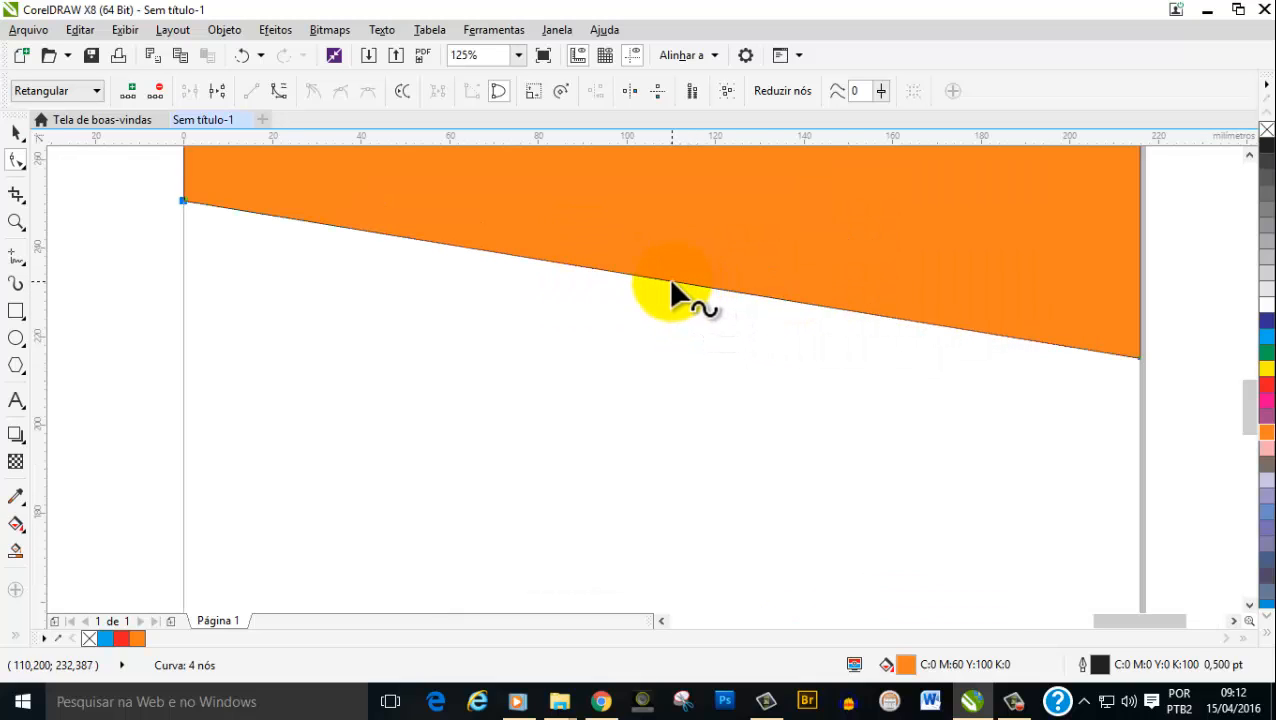
# Convert the orange shape's sloped bottom edge to a curve and bend it by raising its right handle and lowering its left handle
pyautogui.click(668, 277)
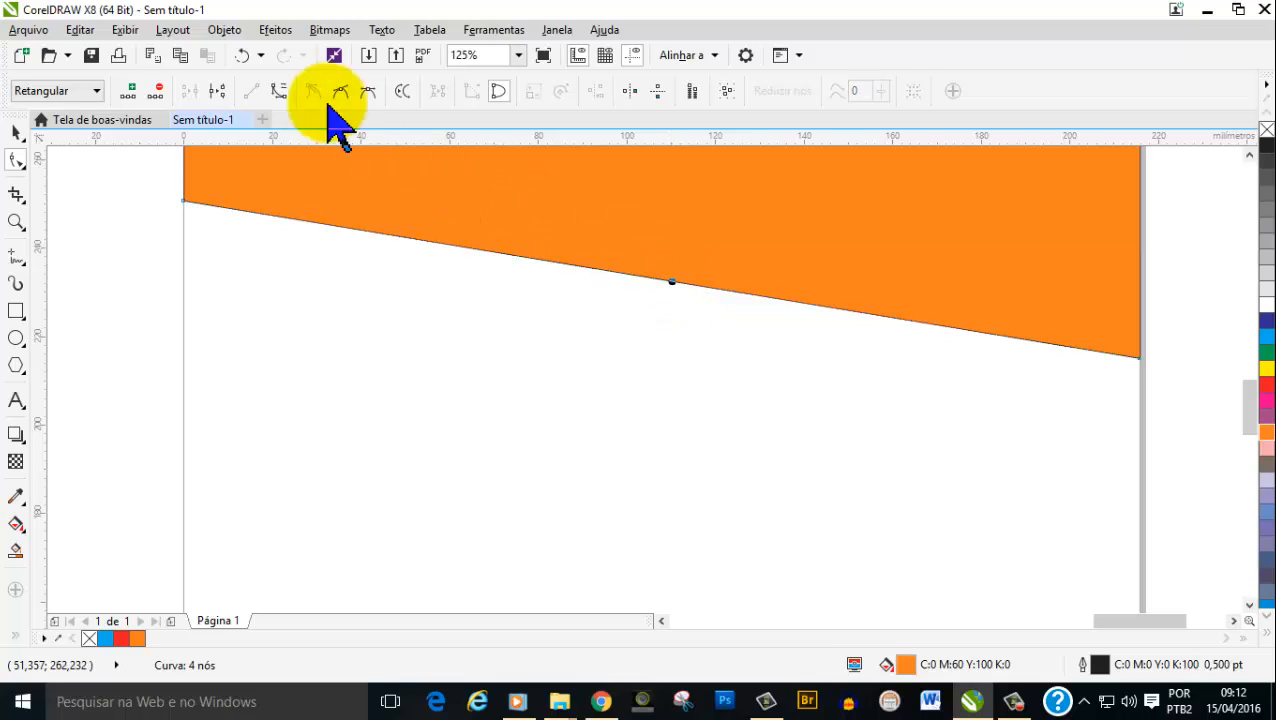
pyautogui.click(278, 91)
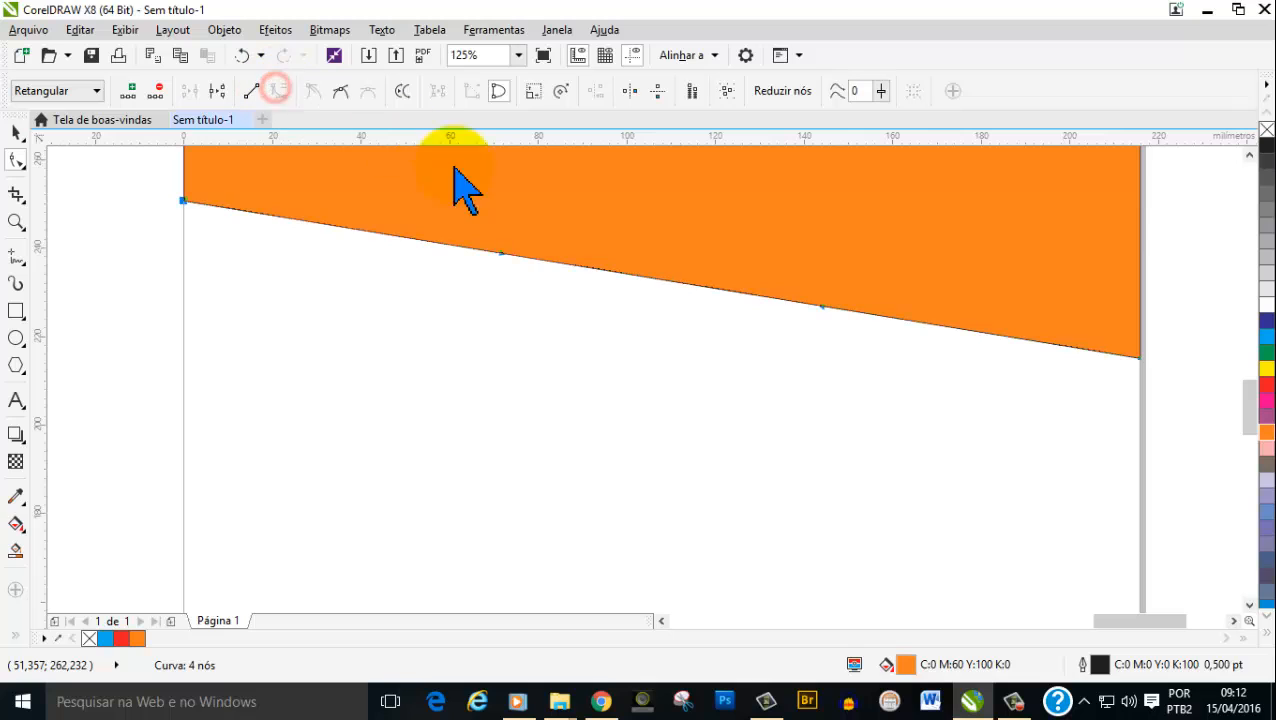
pyautogui.scroll(-2, 678, 338)
pyautogui.scroll(1, 724, 320)
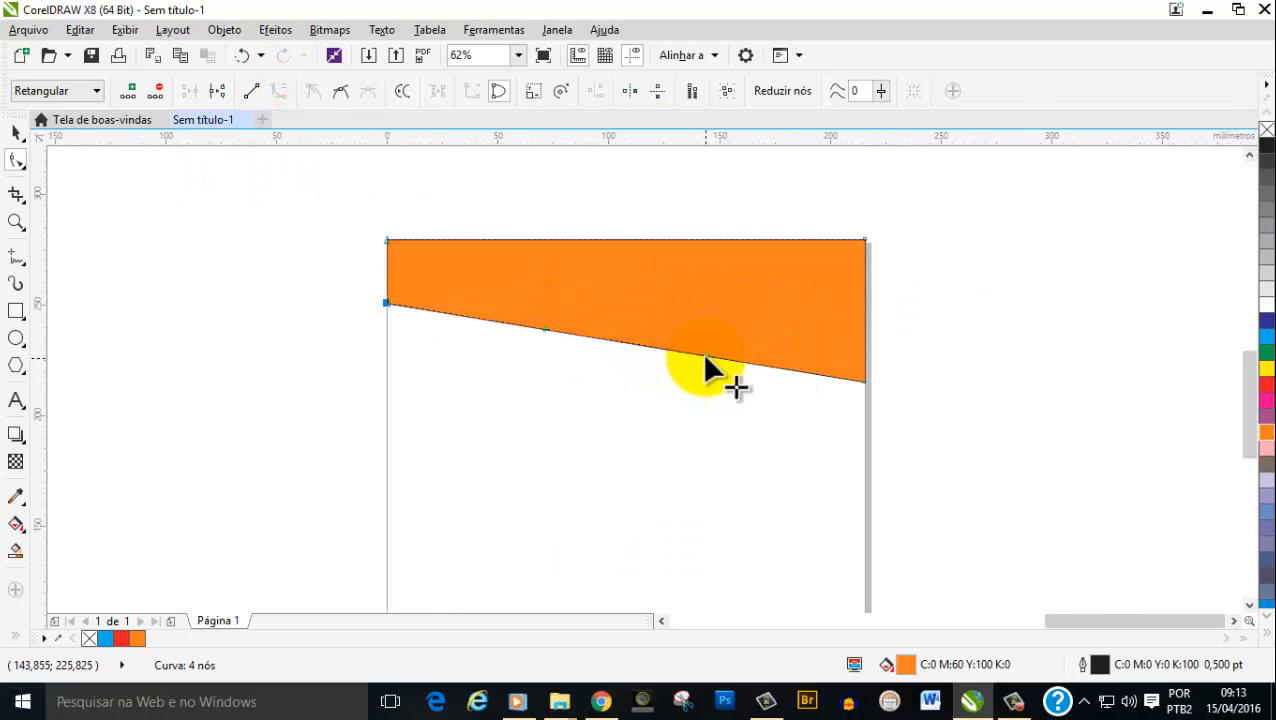
pyautogui.moveTo(705, 355); pyautogui.dragTo(712, 268)
pyautogui.moveTo(541, 336); pyautogui.dragTo(532, 362)
pyautogui.scroll(-2, 617, 388)
pyautogui.scroll(1, 660, 515)
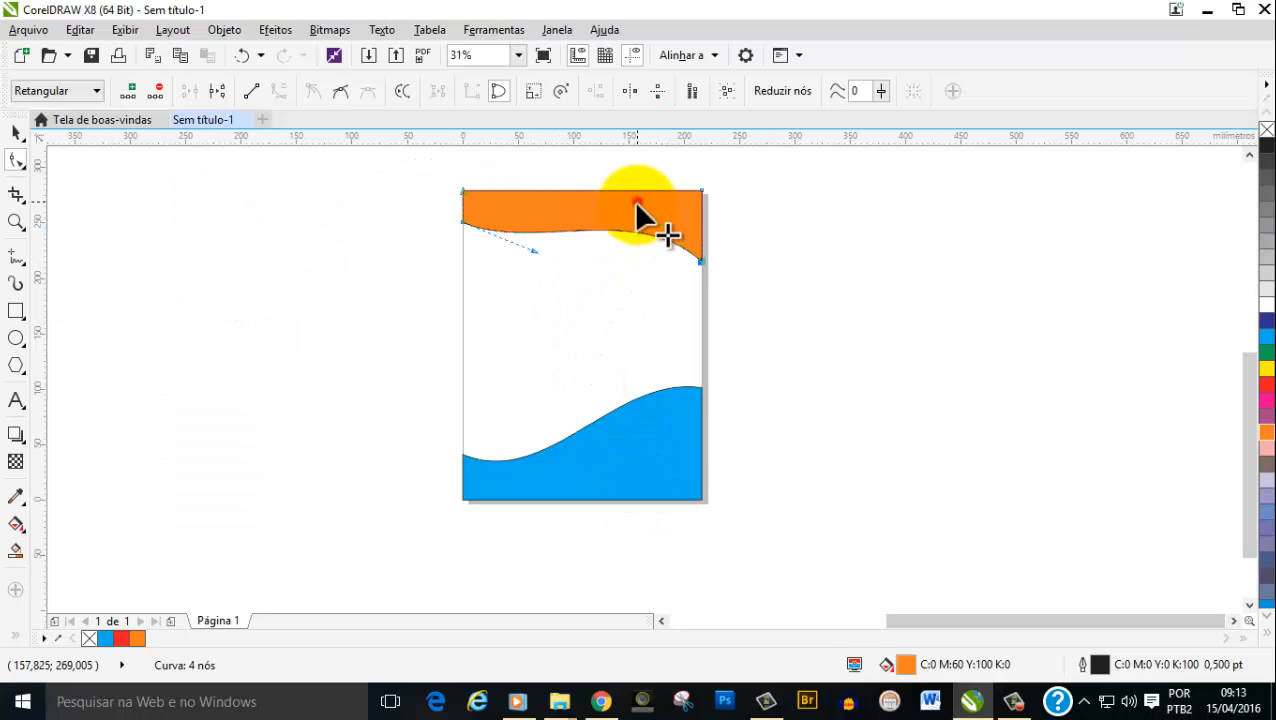
# Reverse the orange wave by moving its right handle to about X 172, Y 176 mm and its left handle to about X 71, Y 257 mm
pyautogui.moveTo(636, 230); pyautogui.dragTo(653, 304)
pyautogui.moveTo(531, 252); pyautogui.dragTo(538, 212)
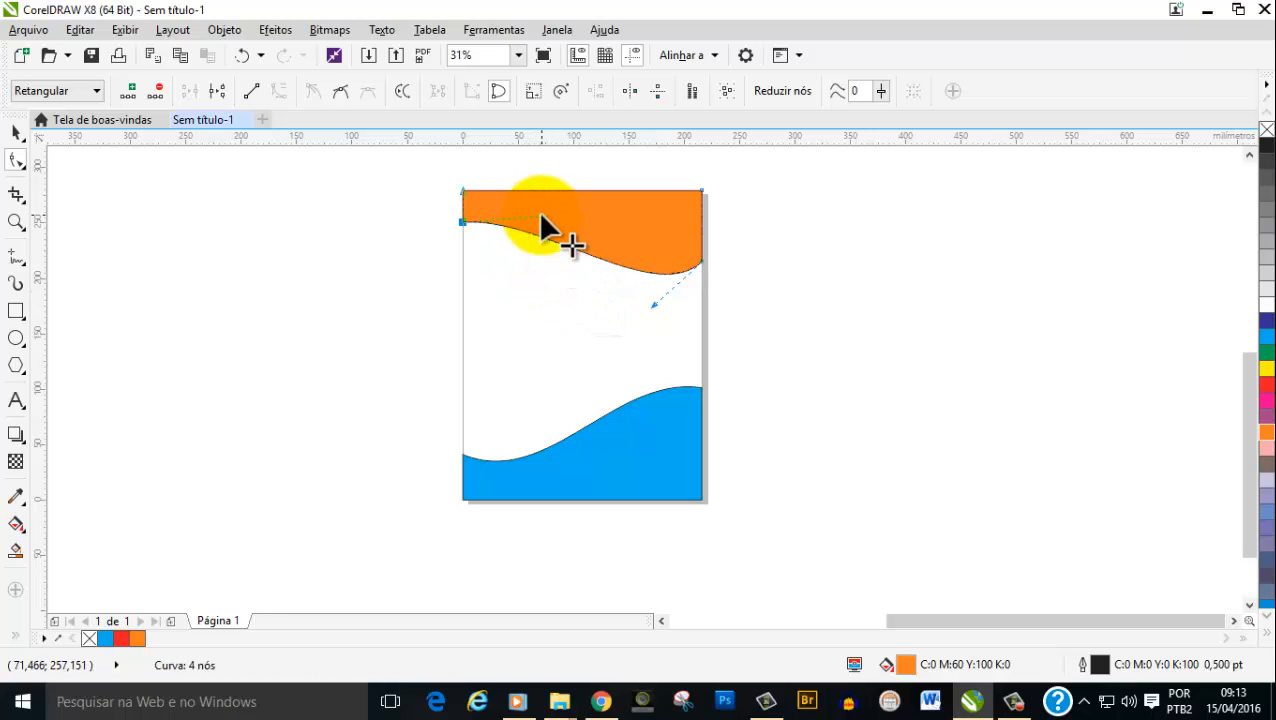
pyautogui.click(15, 133)
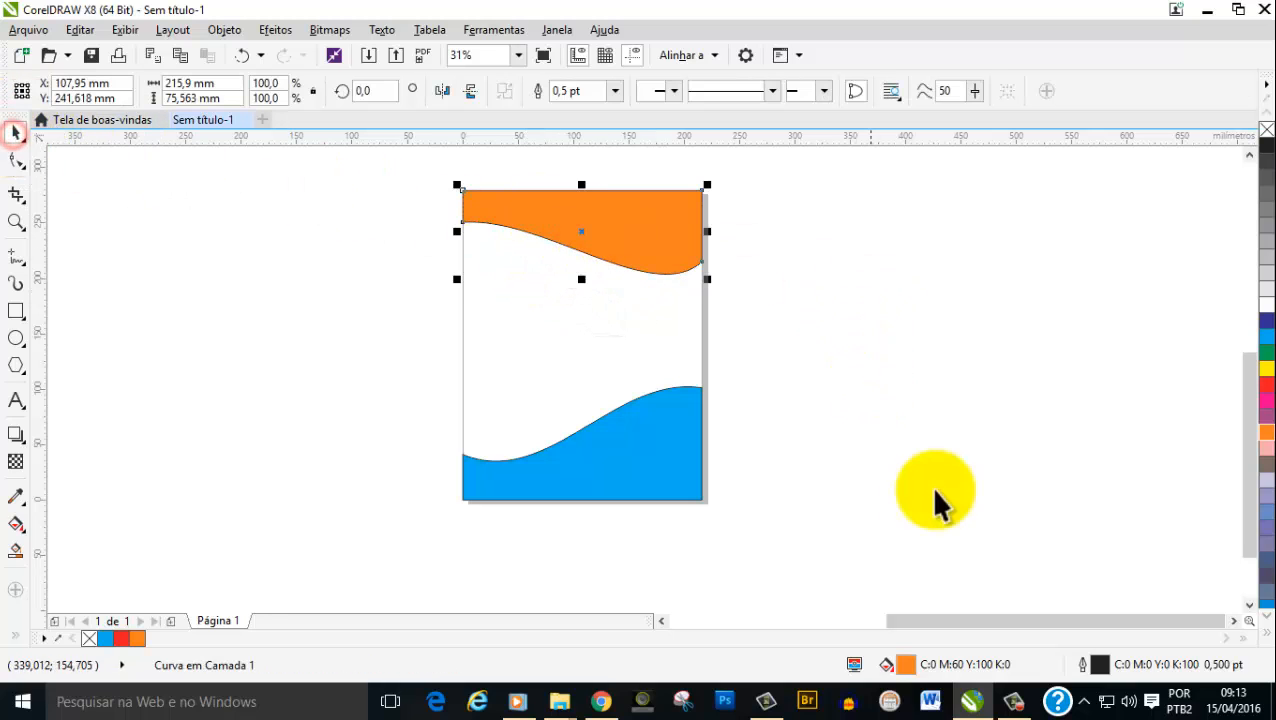
pyautogui.click(789, 322)
# Add a page-sized rectangle behind both waves and fill it with 10% black
pyautogui.moveTo(1249, 418); pyautogui.dragTo(1249, 404)
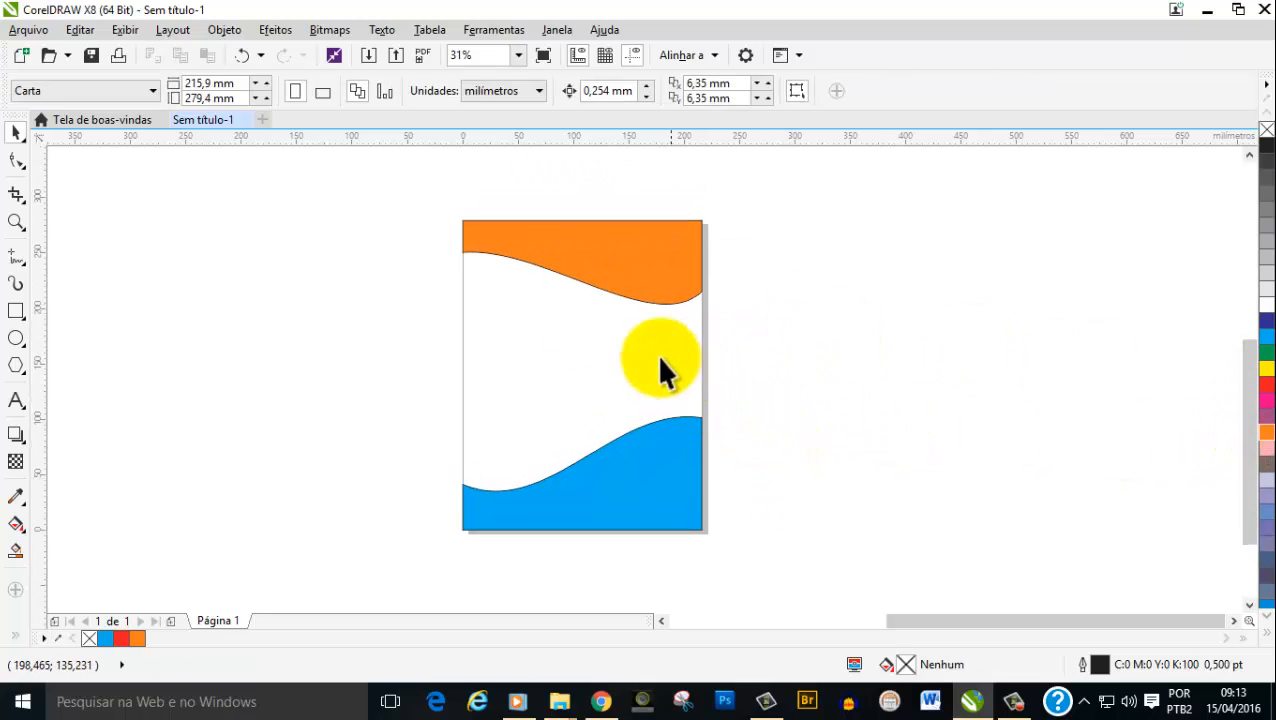
pyautogui.doubleClick(15, 311)
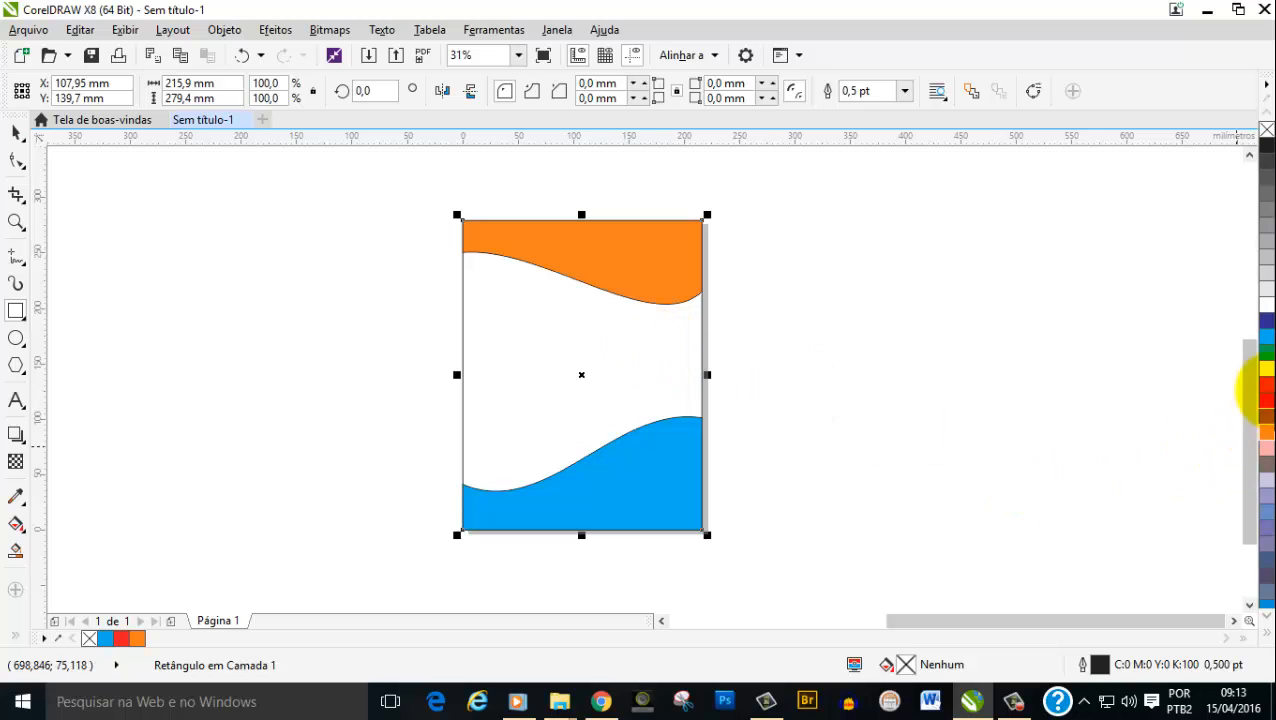
pyautogui.click(1266, 305)
pyautogui.click(1266, 294)
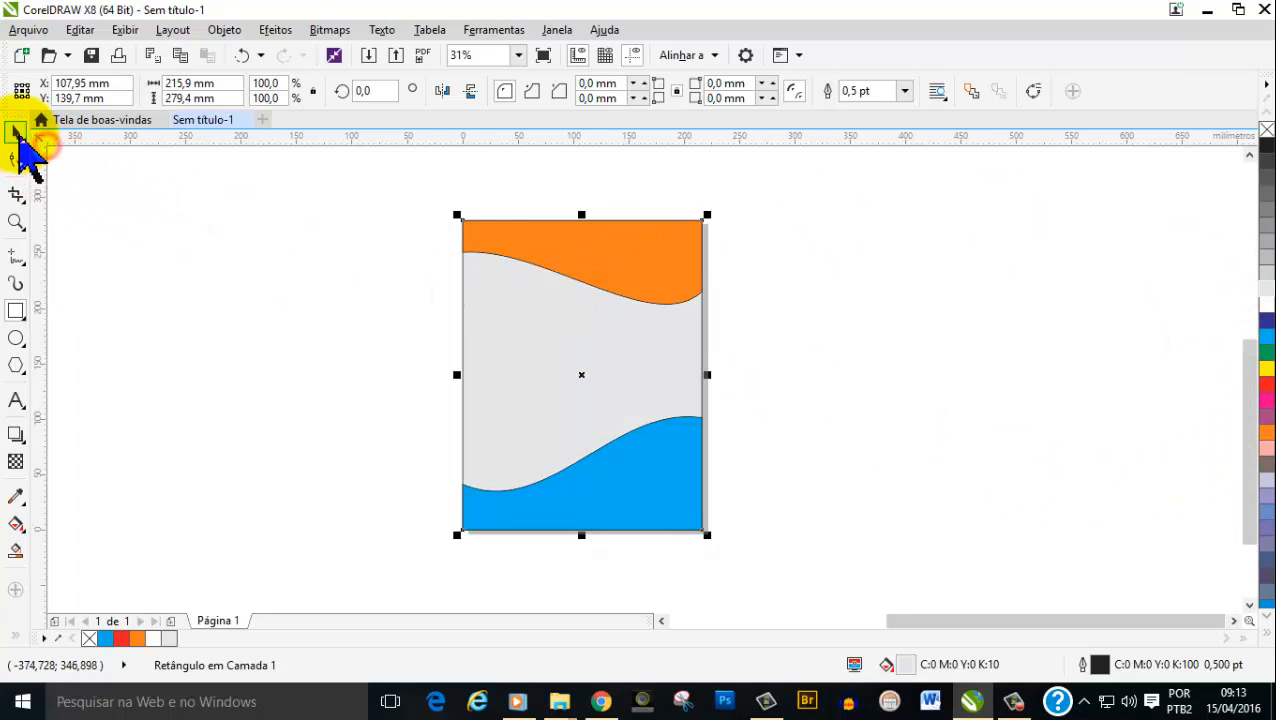
pyautogui.click(151, 216)
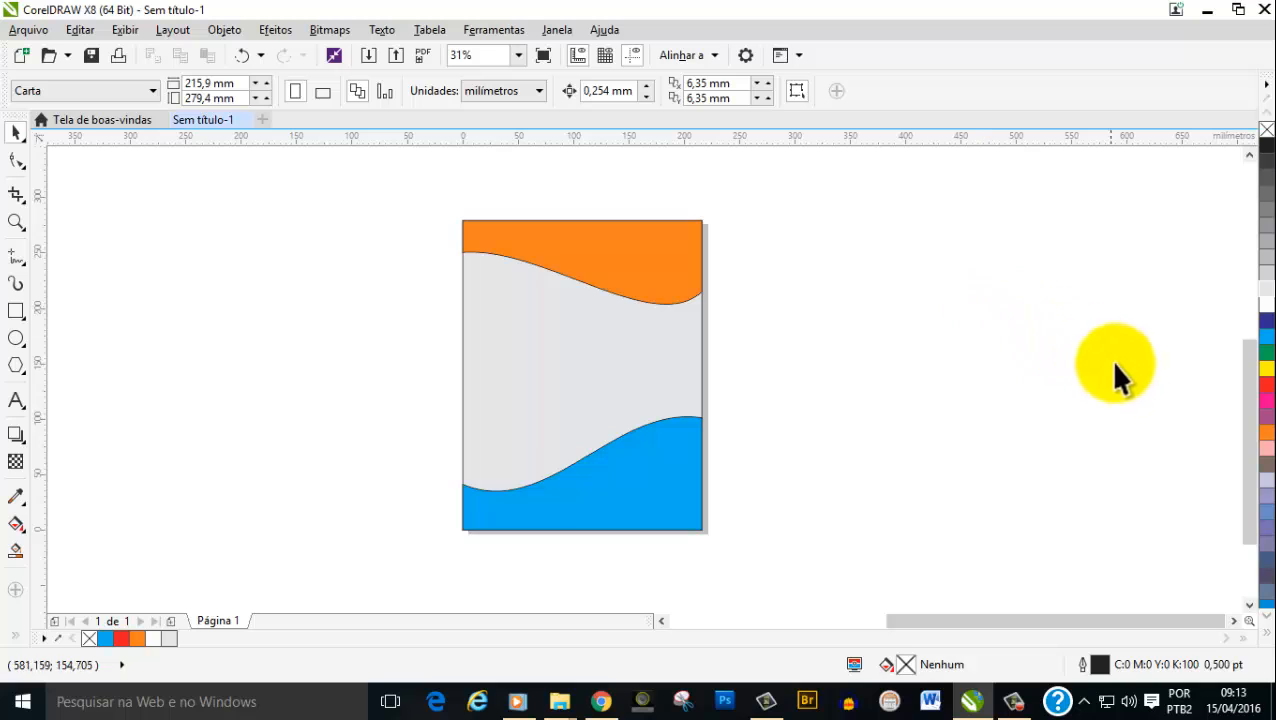
# Remove the outlines from the orange wave, the cyan wave and the grey background rectangle together
pyautogui.moveTo(1245, 436)
pyautogui.mouseDown()
pyautogui.moveTo(1250, 405)
pyautogui.moveTo(1248, 418)
pyautogui.mouseUp()
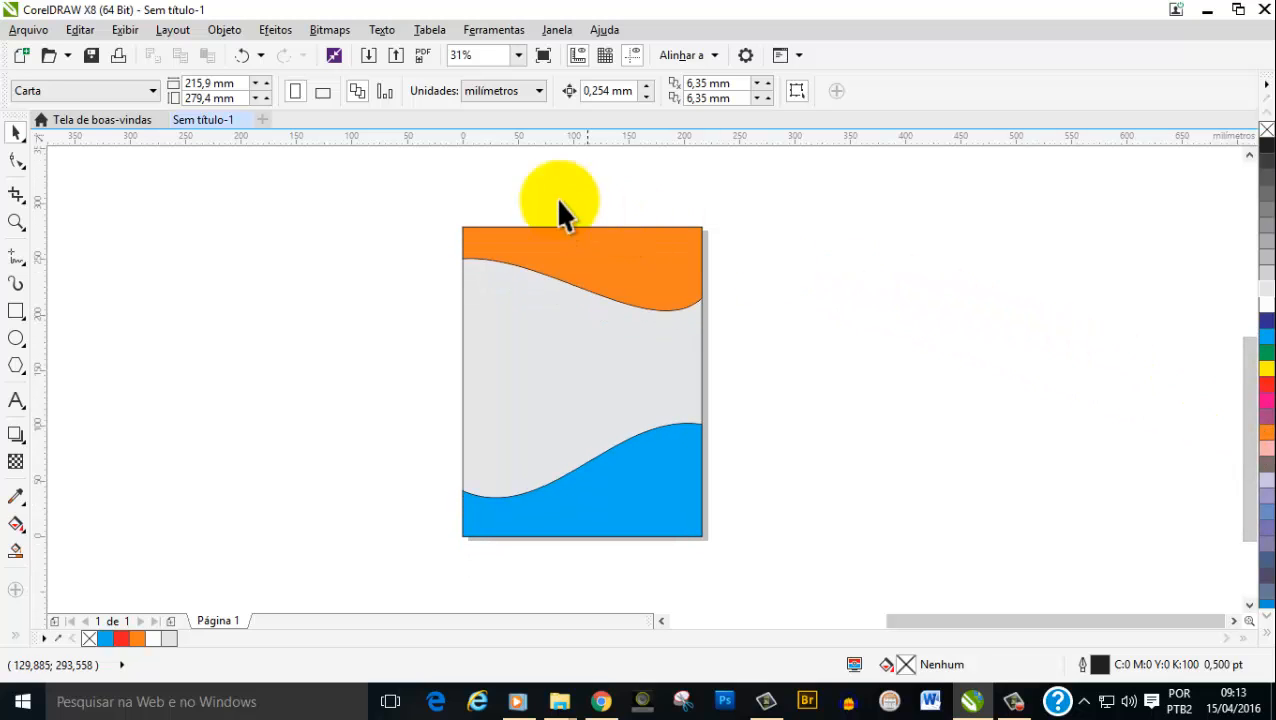
pyautogui.moveTo(417, 180); pyautogui.dragTo(764, 547)
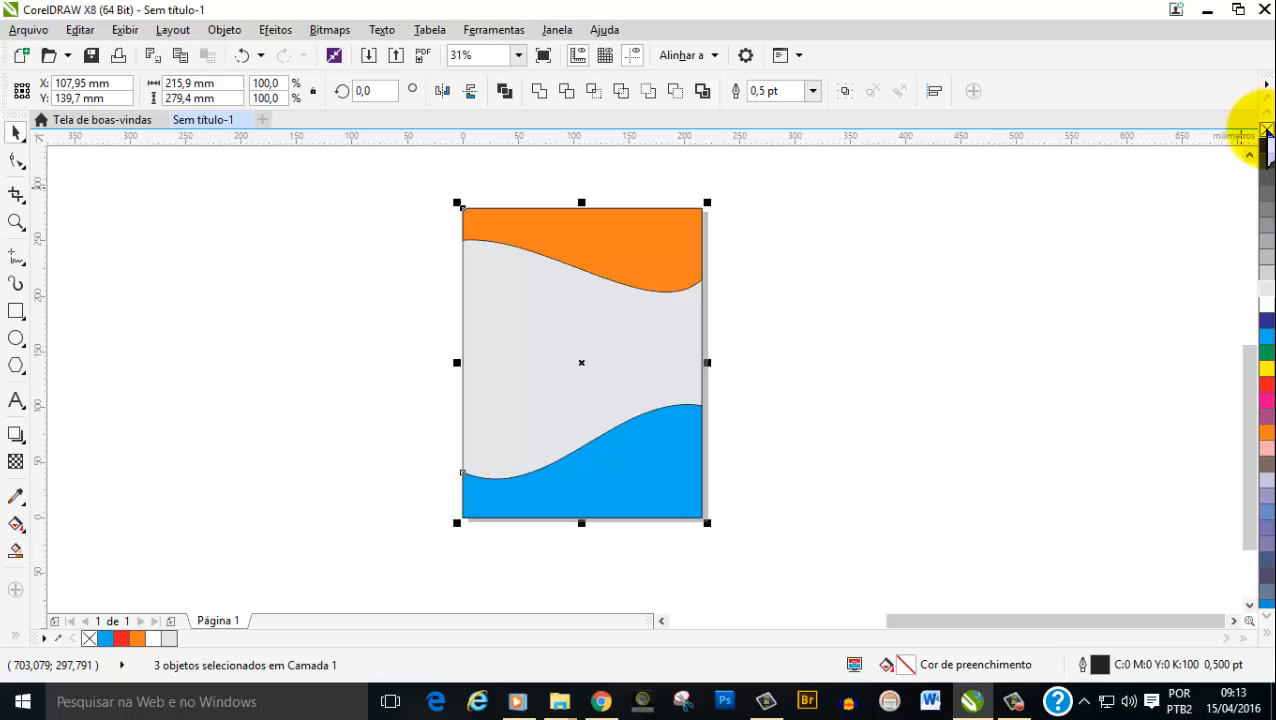
pyautogui.rightClick(1266, 131)
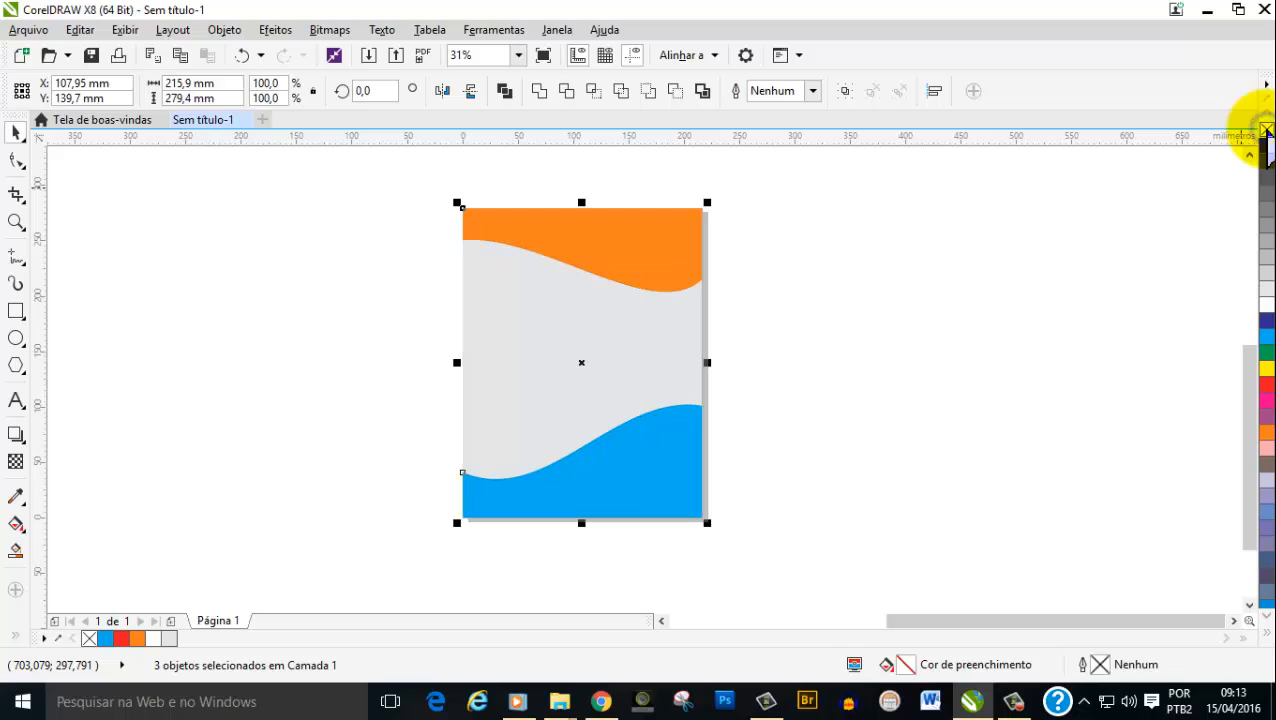
pyautogui.click(994, 247)
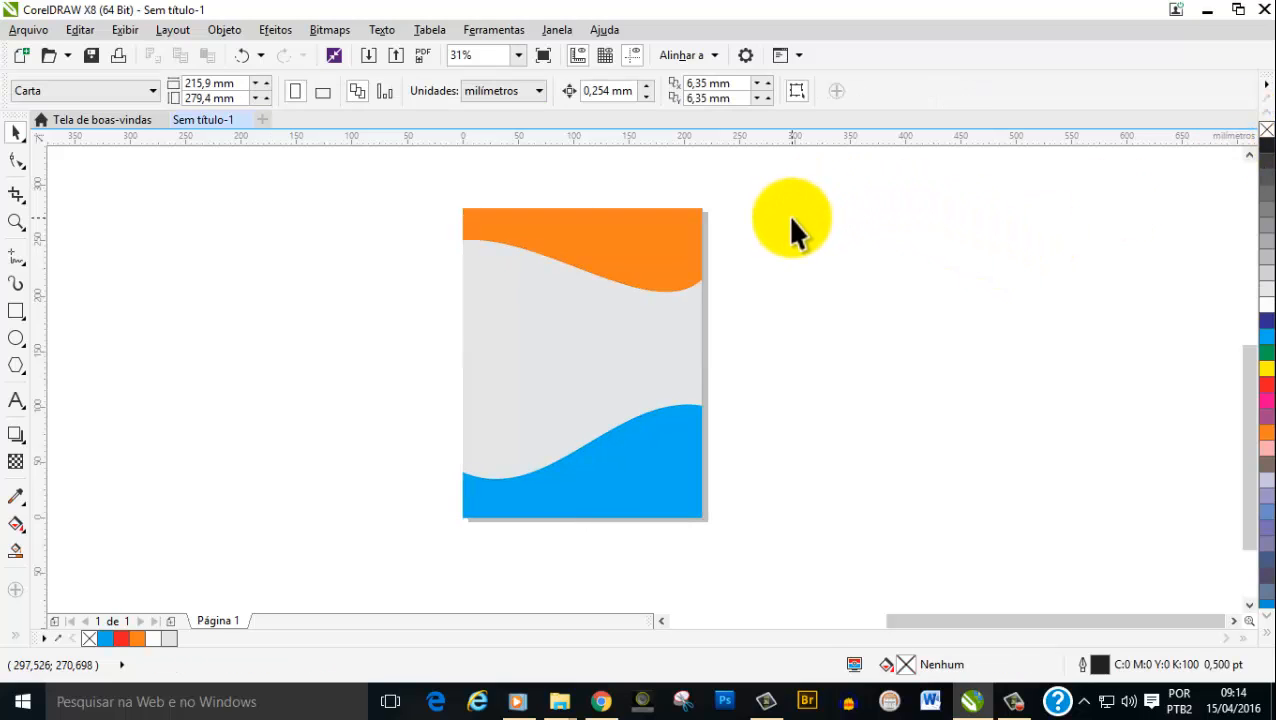
pyautogui.click(980, 702)
pyautogui.click(982, 702)
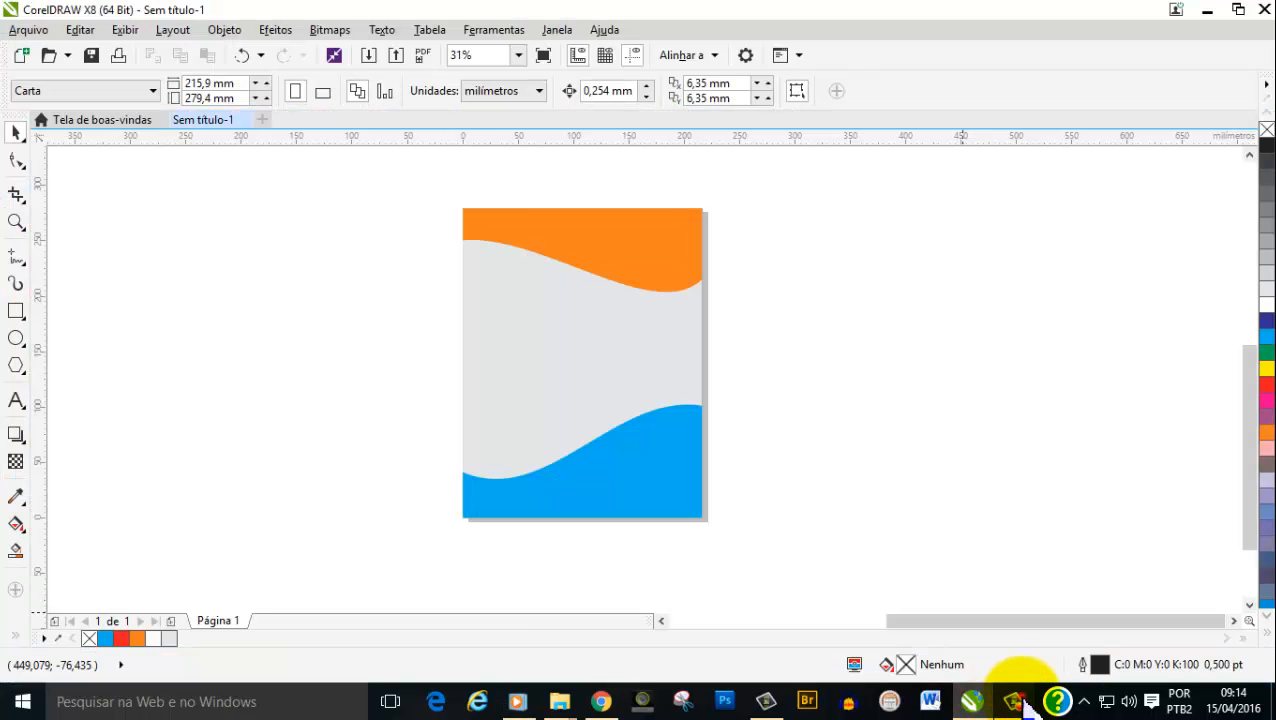
pyautogui.click(1015, 702)
pyautogui.click(1013, 700)
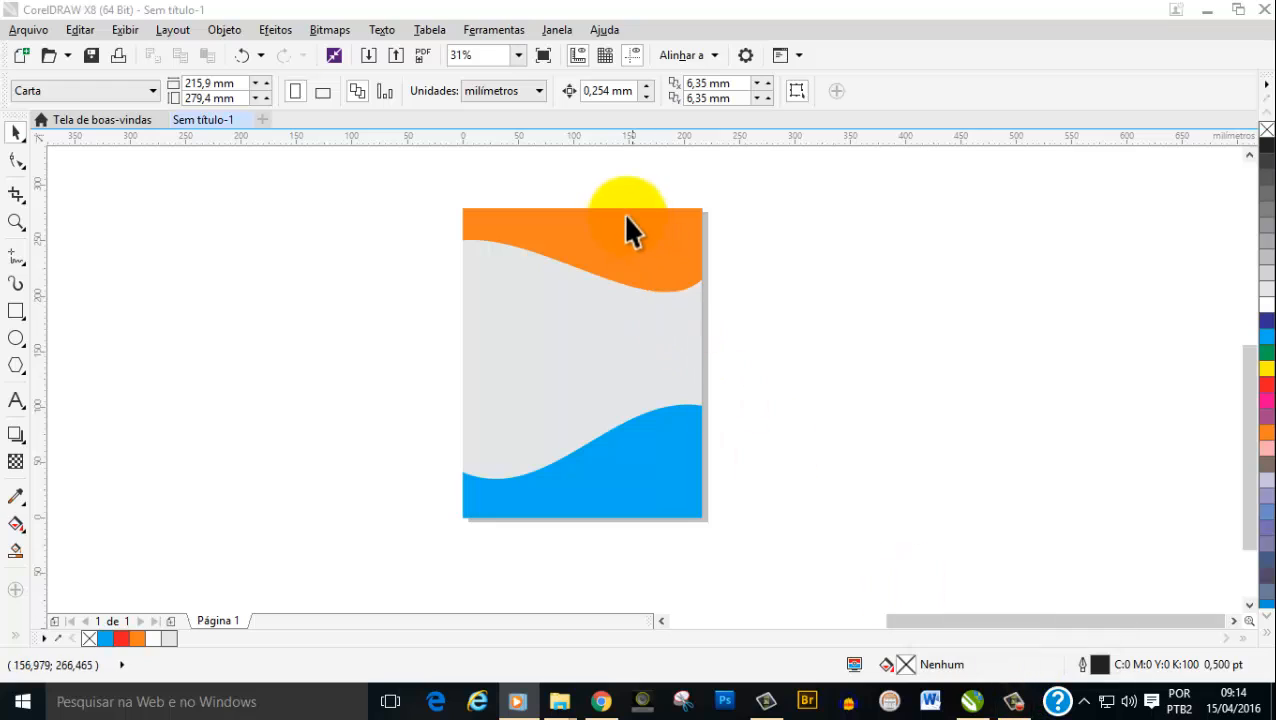
pyautogui.scroll(1, 624, 212)
pyautogui.scroll(-1, 630, 217)
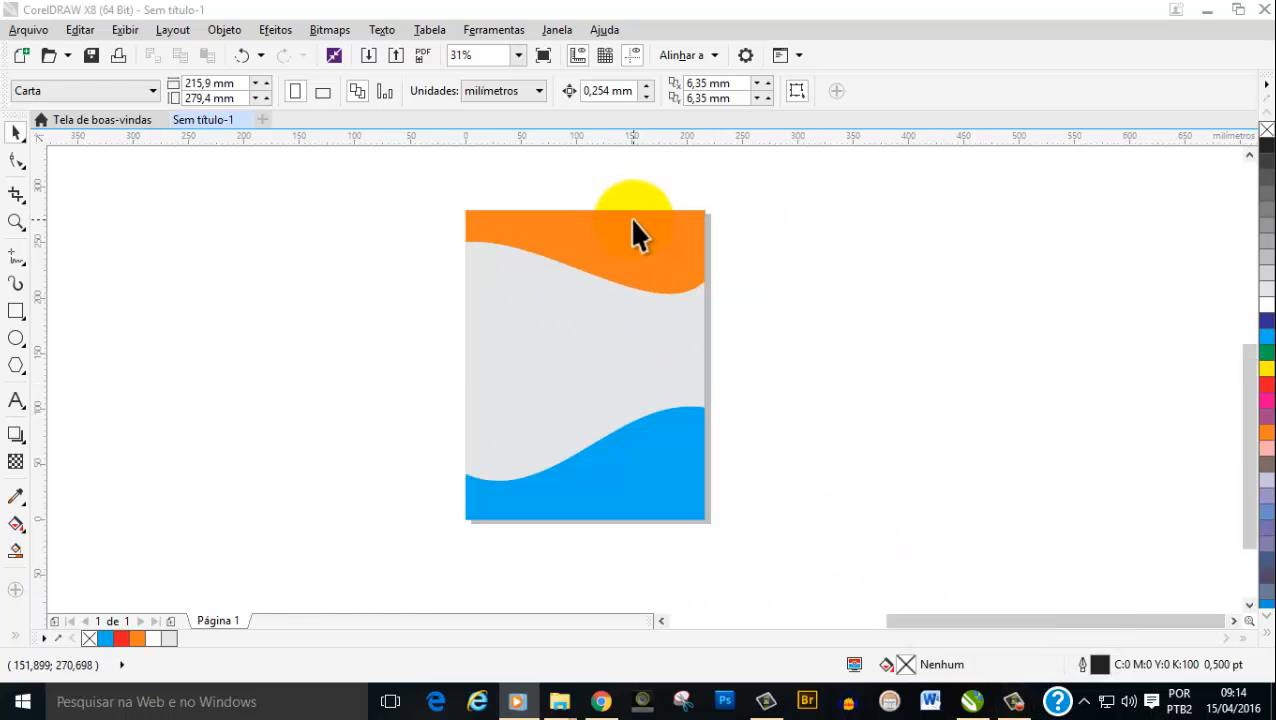
pyautogui.click(637, 240)
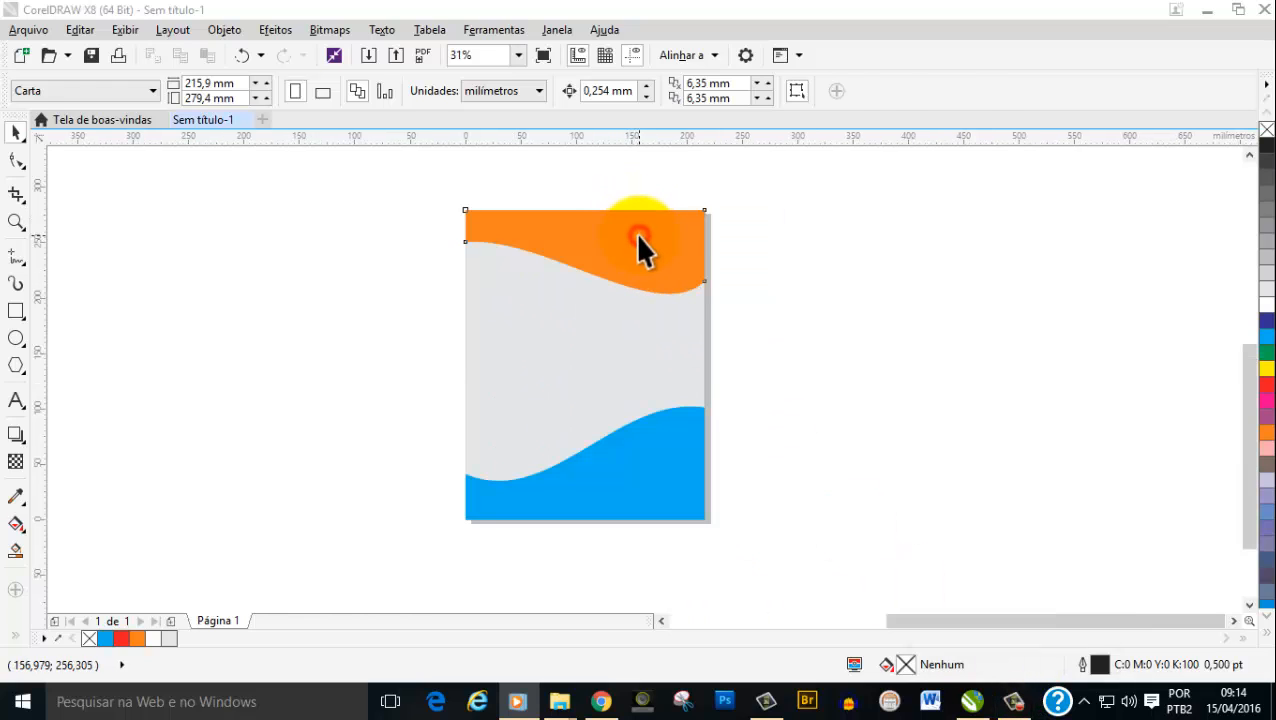
pyautogui.click(660, 488)
pyautogui.click(616, 336)
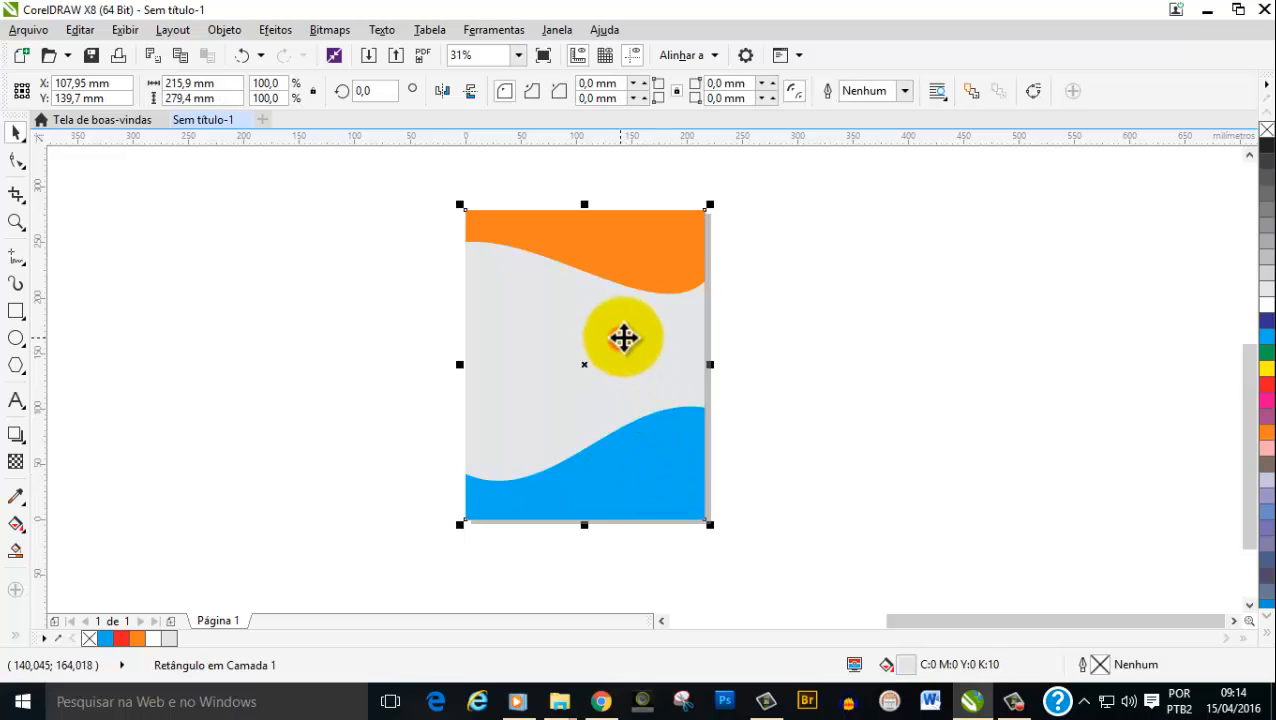
pyautogui.click(634, 268)
pyautogui.click(584, 362)
pyautogui.click(628, 462)
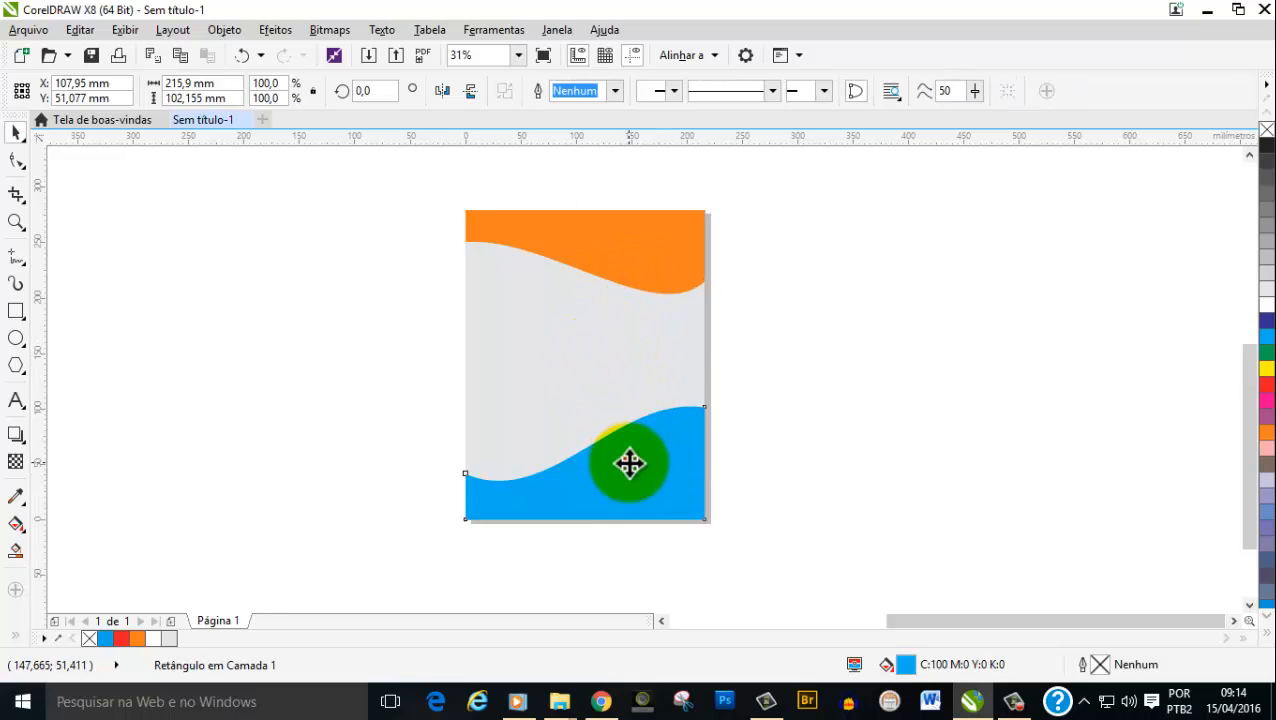
pyautogui.click(570, 245)
pyautogui.click(338, 200)
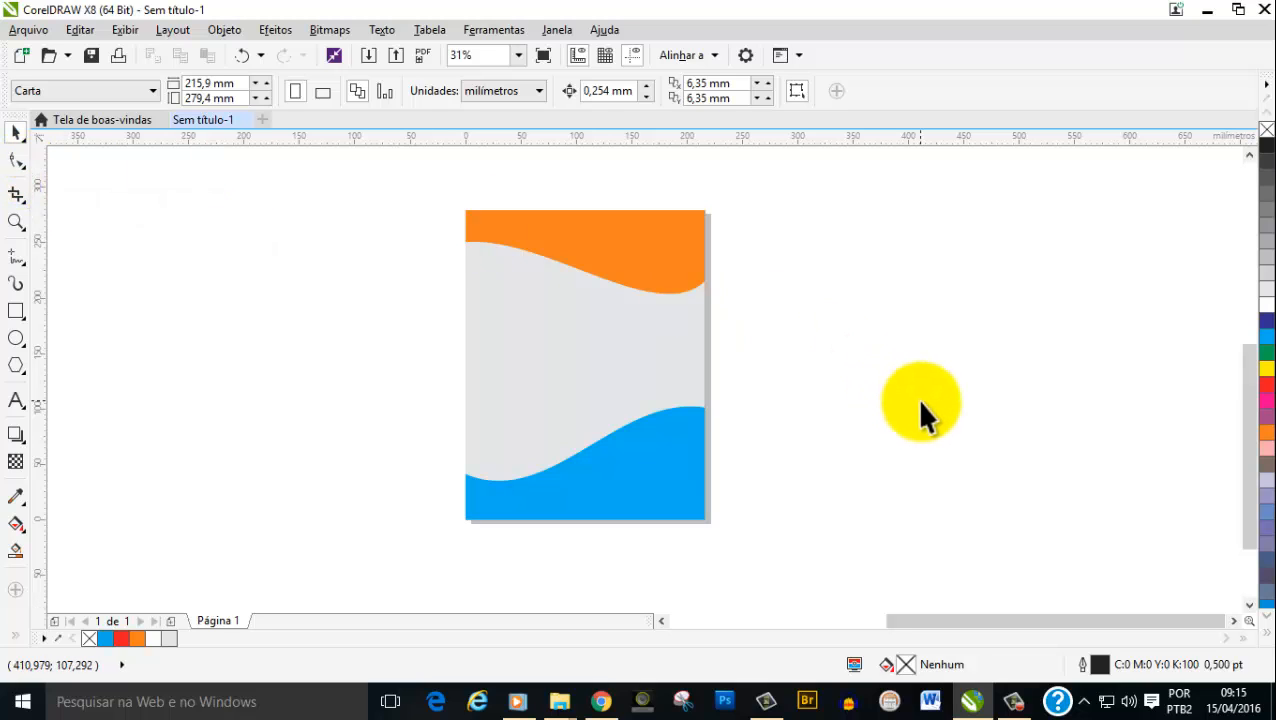
pyautogui.click(1016, 701)
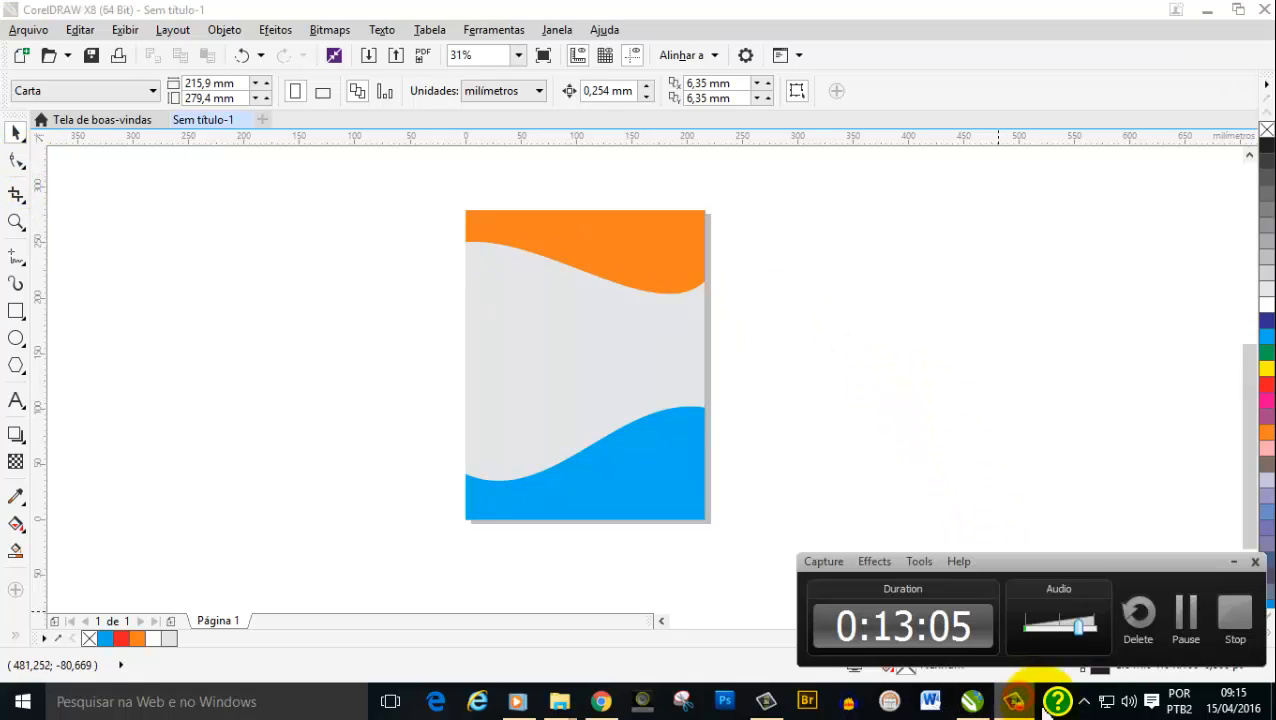
pyautogui.click(1232, 612)
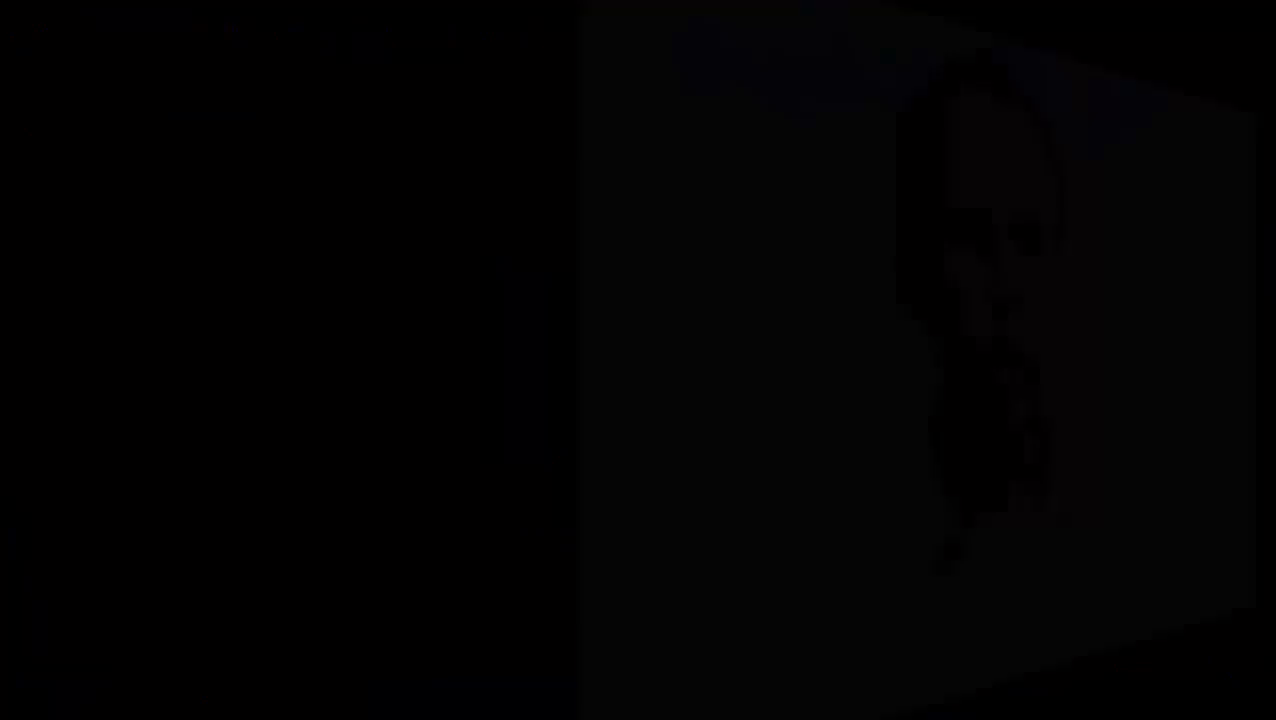